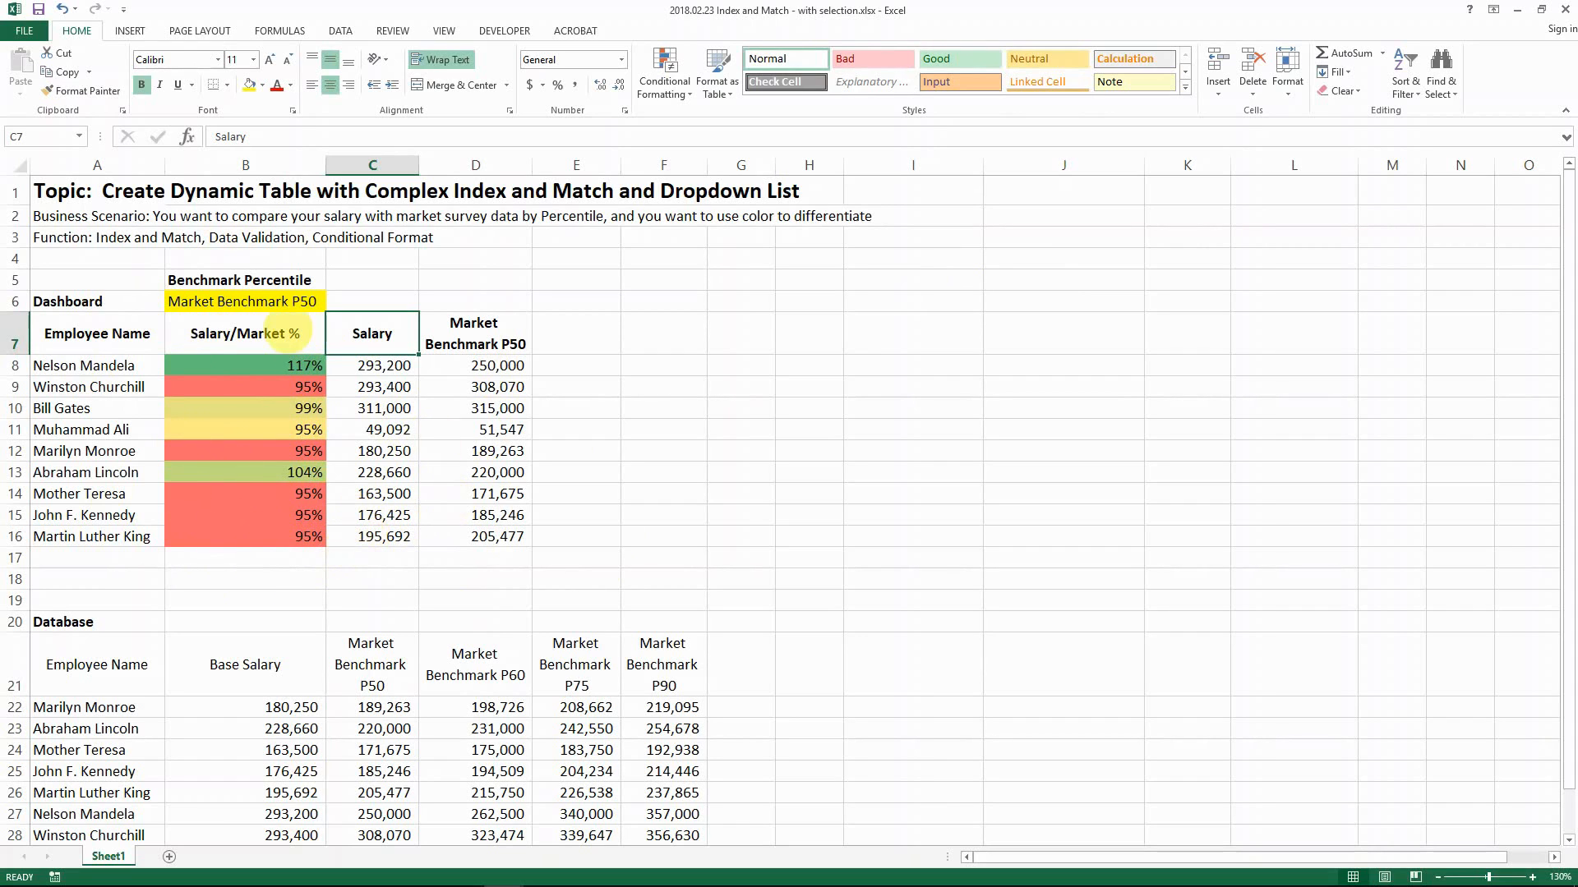
Examine the Database table's base salary column and its Market Benchmark P50, P60, P75 and P90 columns
scroll(91, 552, down, 1)
click(63, 550)
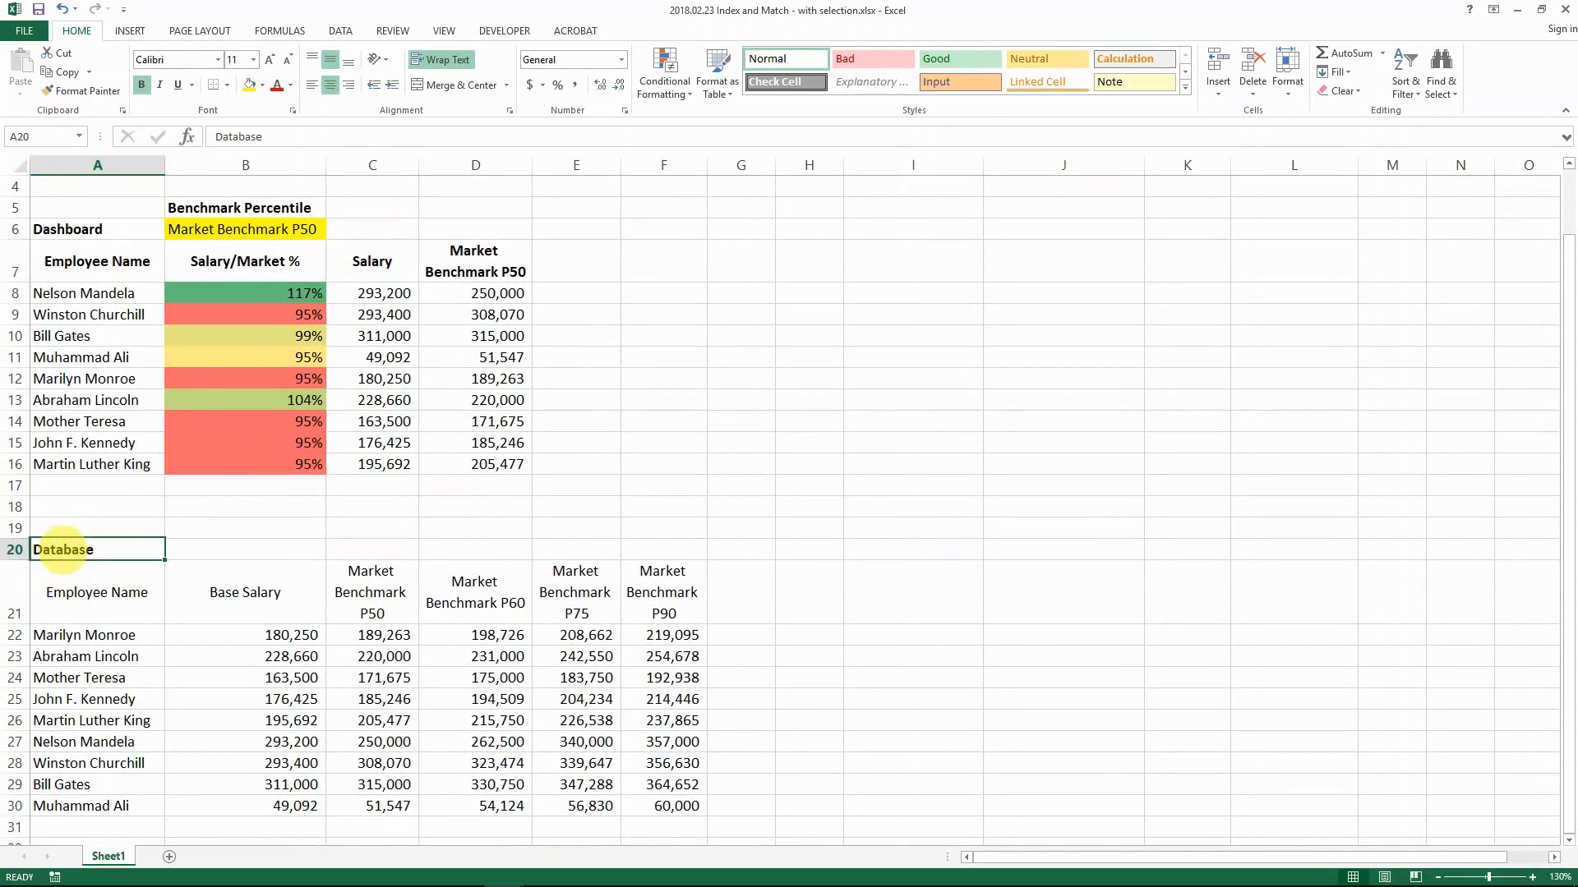
drag(71, 592, 647, 808)
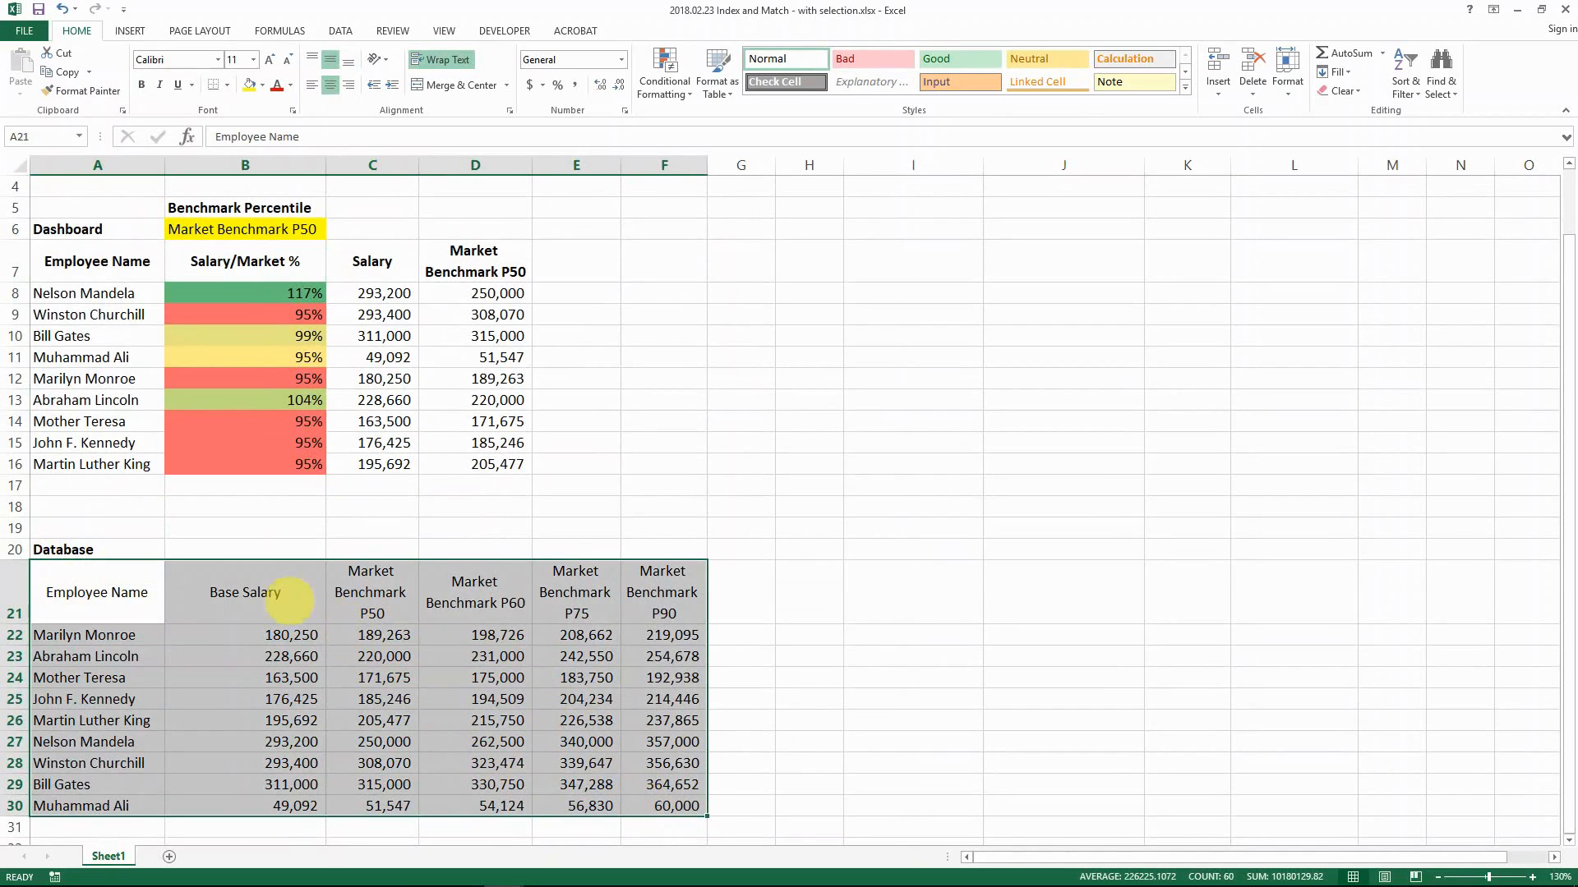
click(253, 590)
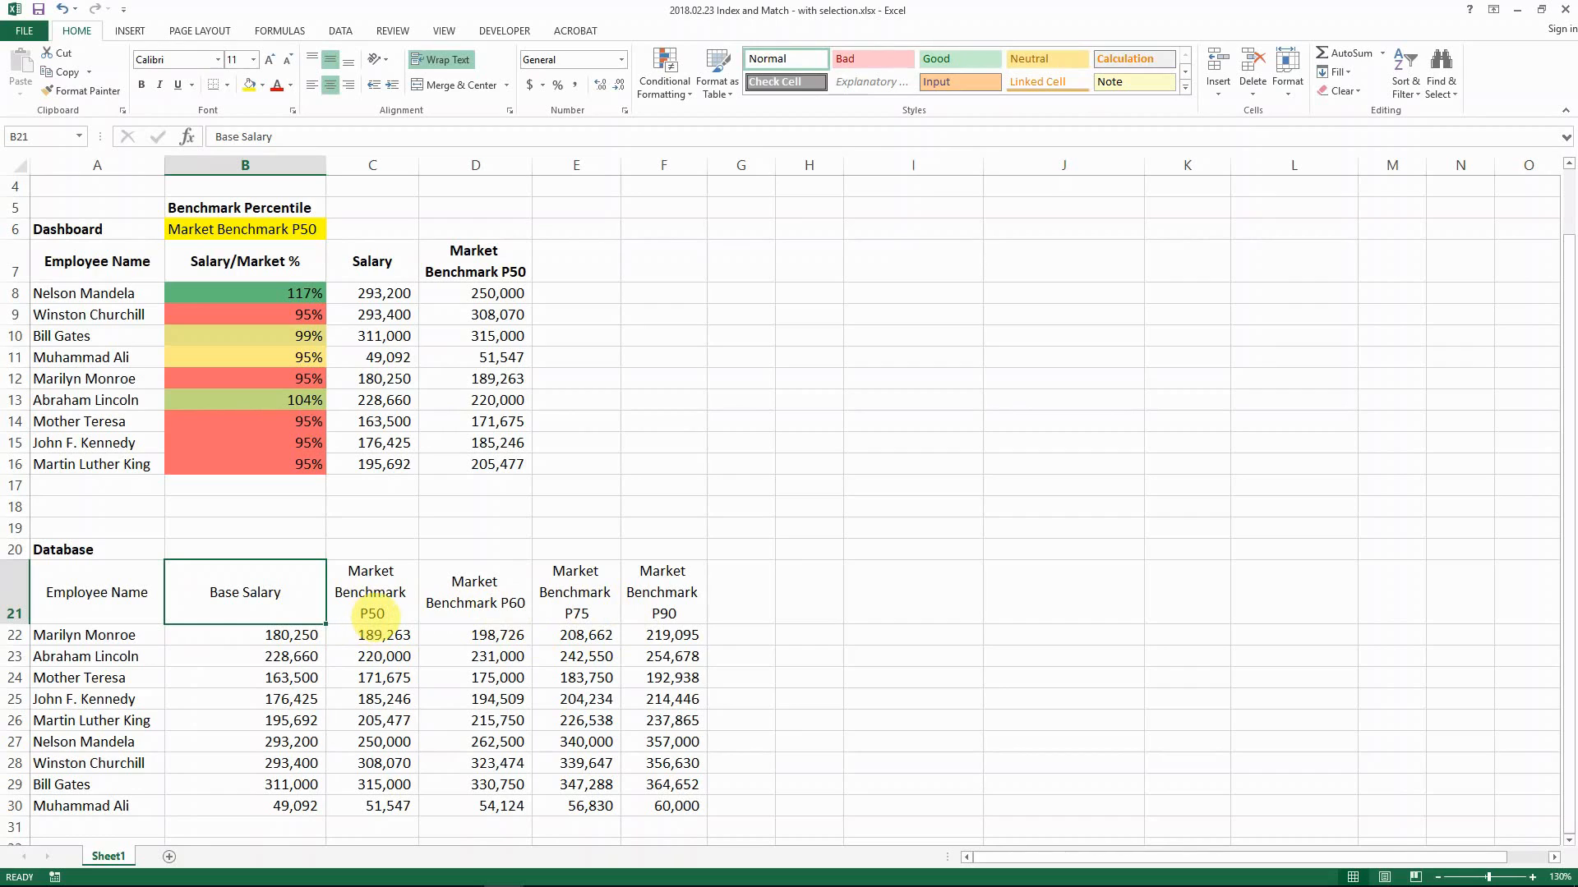
drag(378, 633, 384, 812)
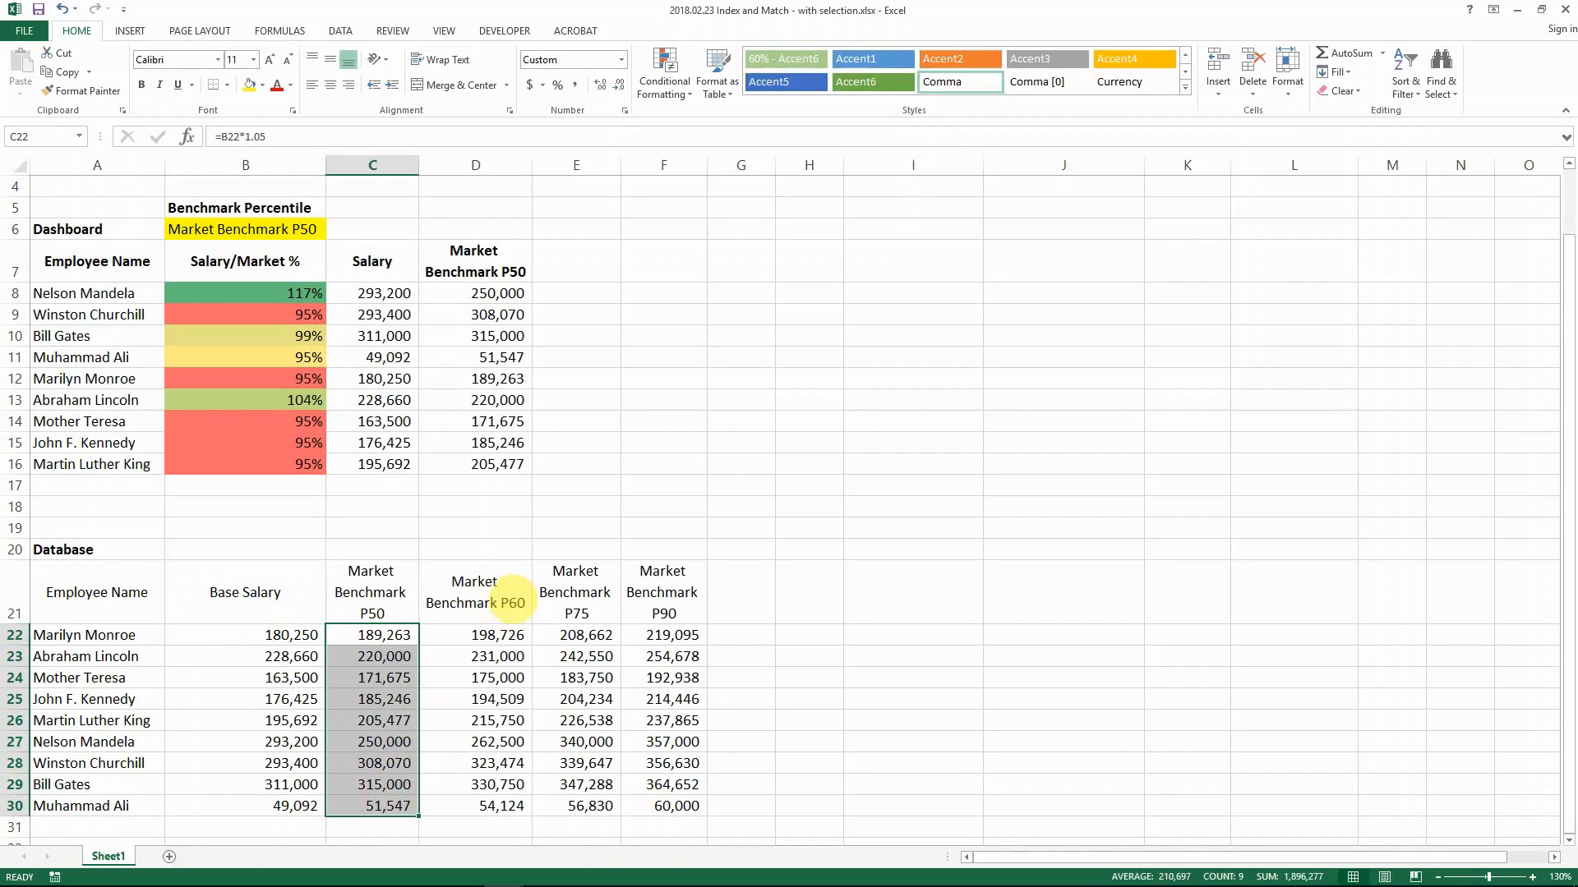
click(515, 607)
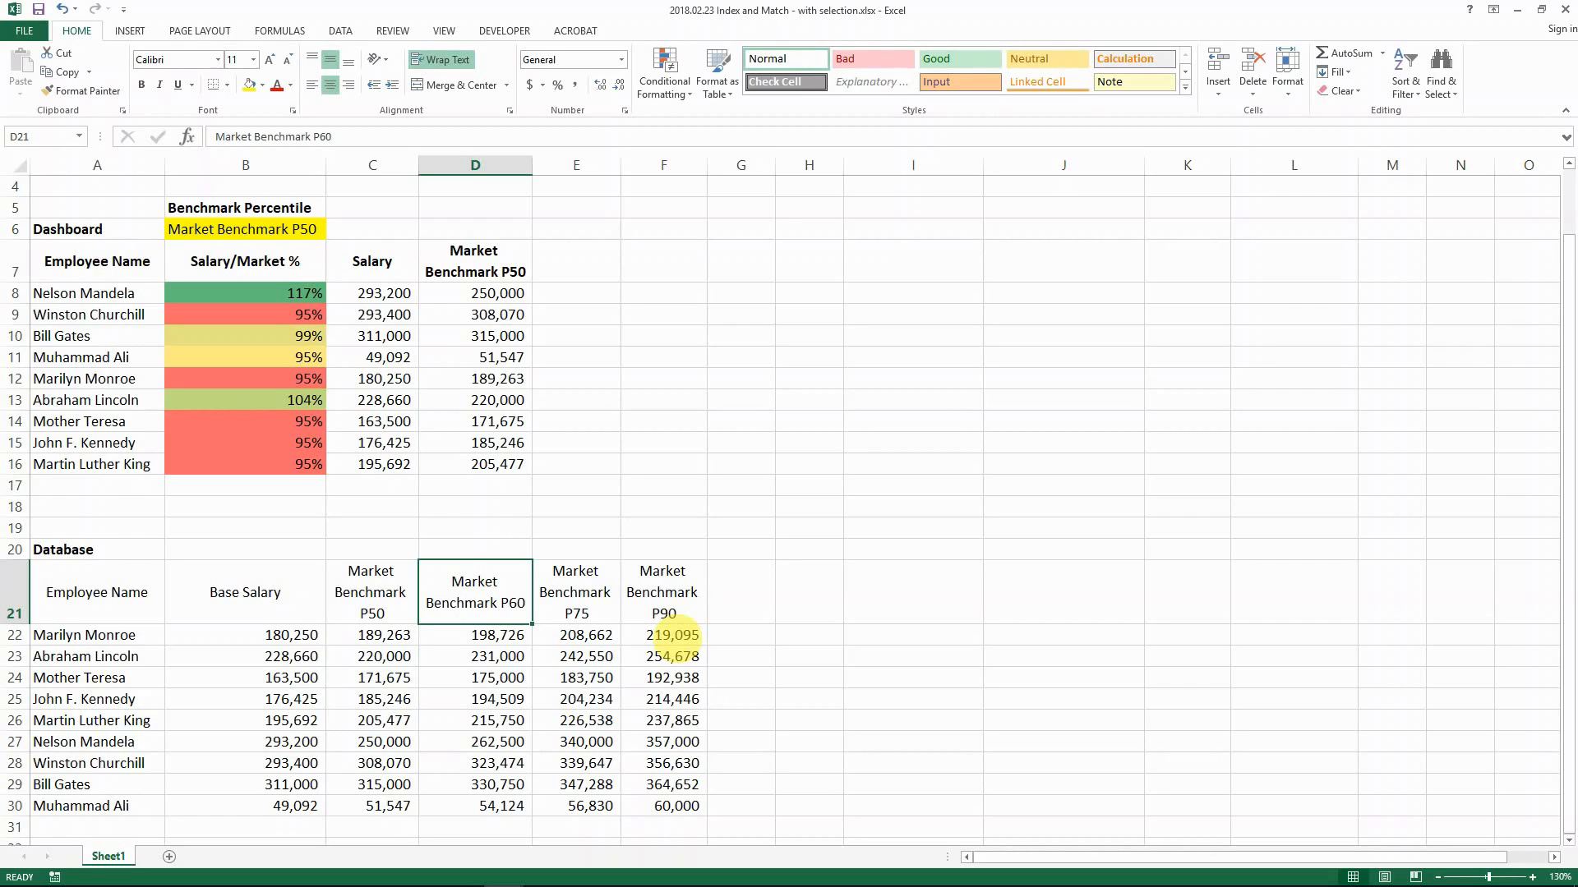
click(657, 635)
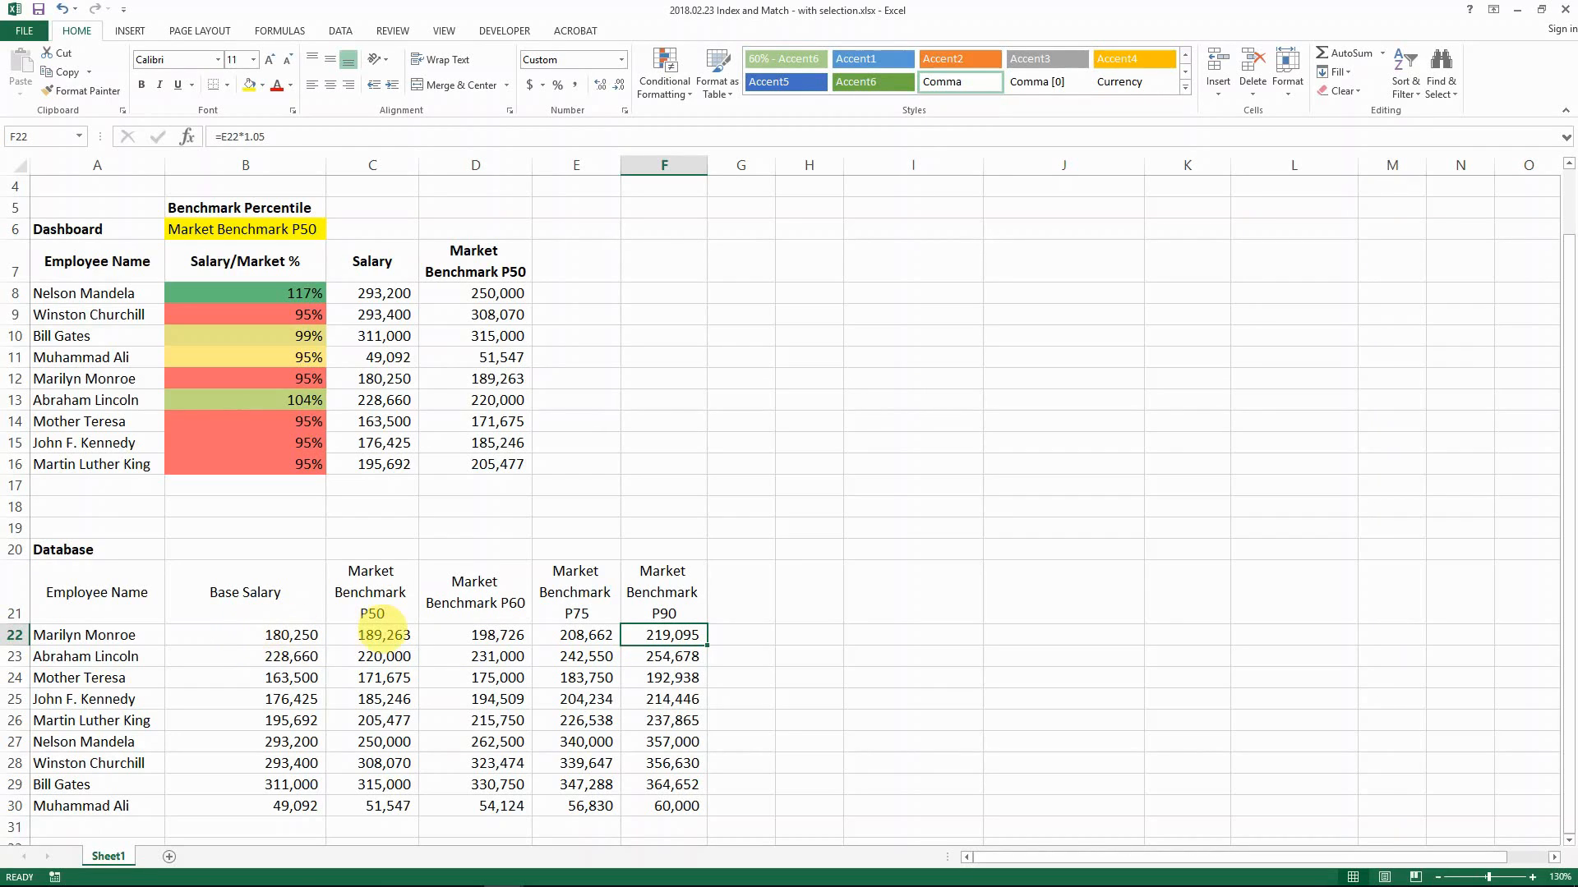
click(383, 636)
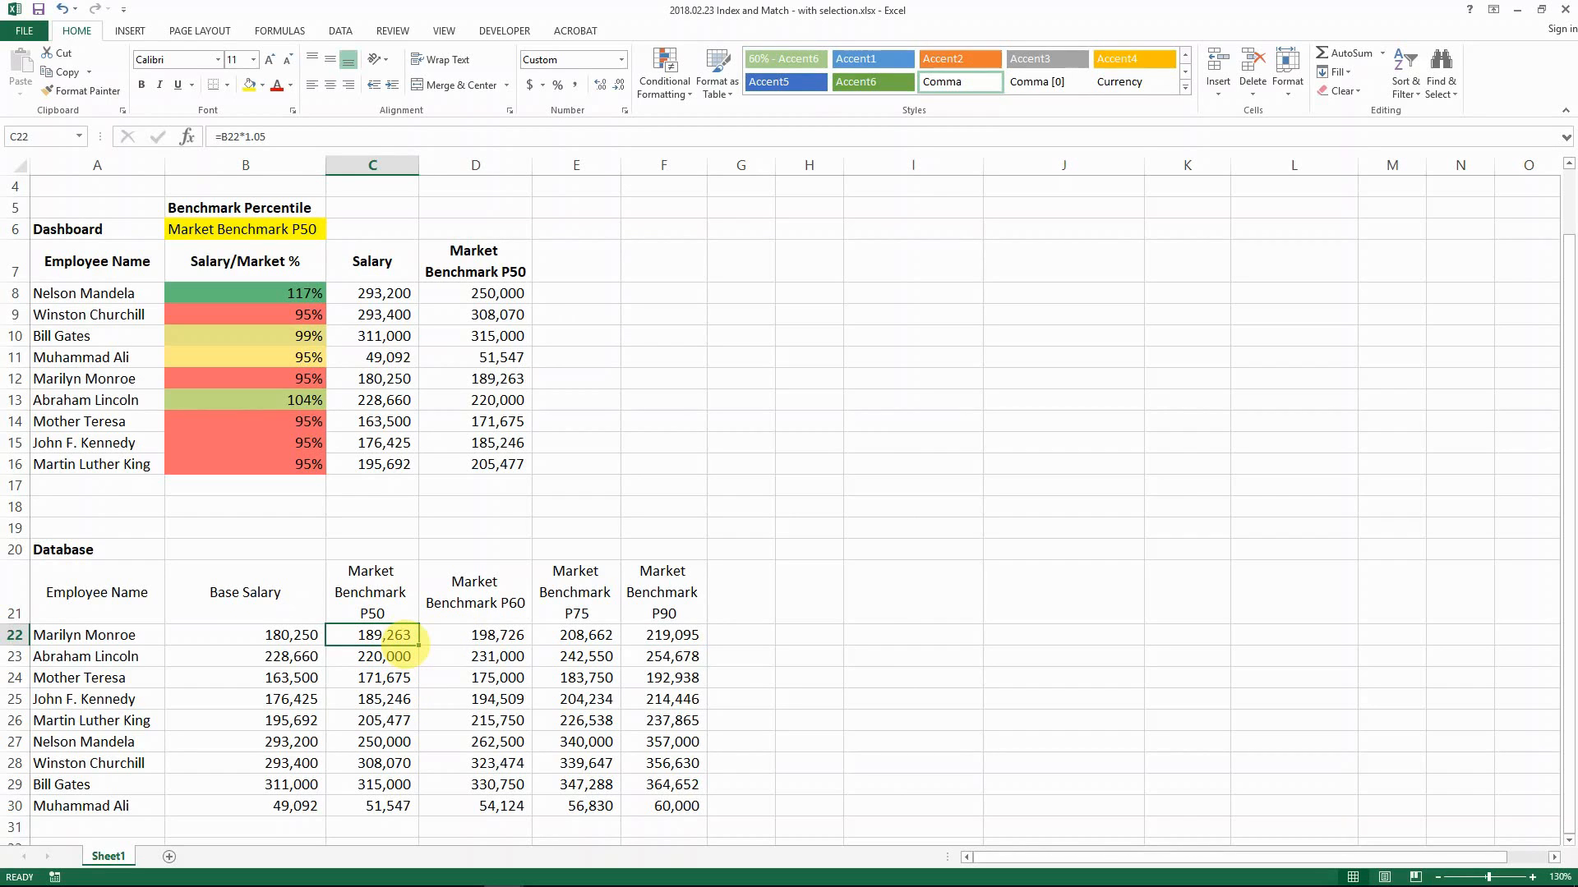
Inspect the options in the dashboard's Benchmark Percentile dropdown in B6, leaving the selection as it is
scroll(403, 645, up, 1)
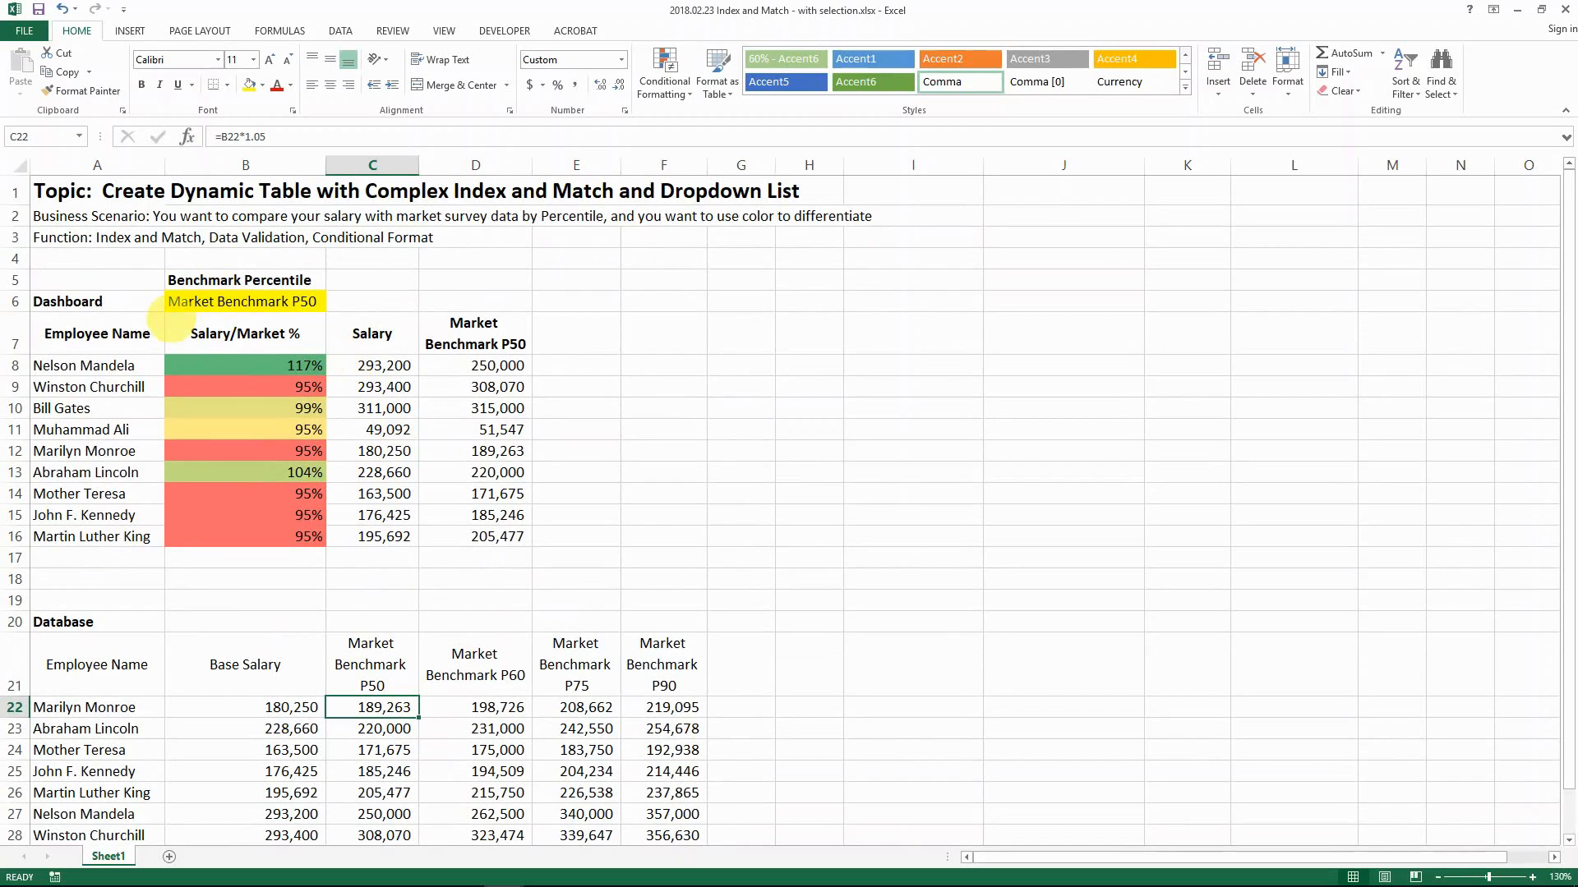
click(191, 302)
click(333, 303)
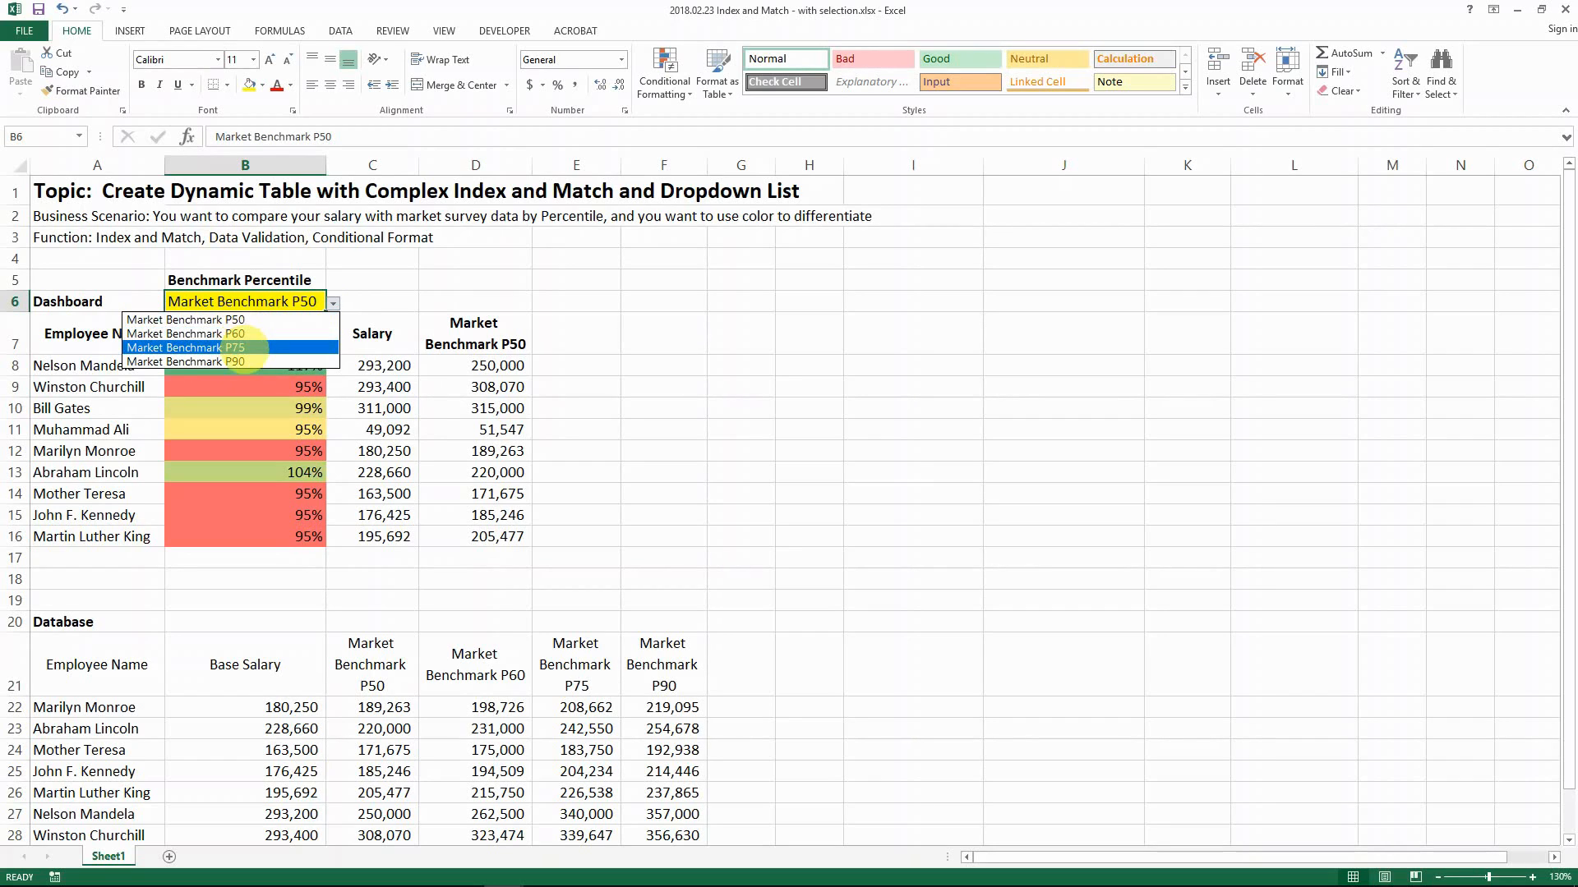
click(369, 288)
click(368, 289)
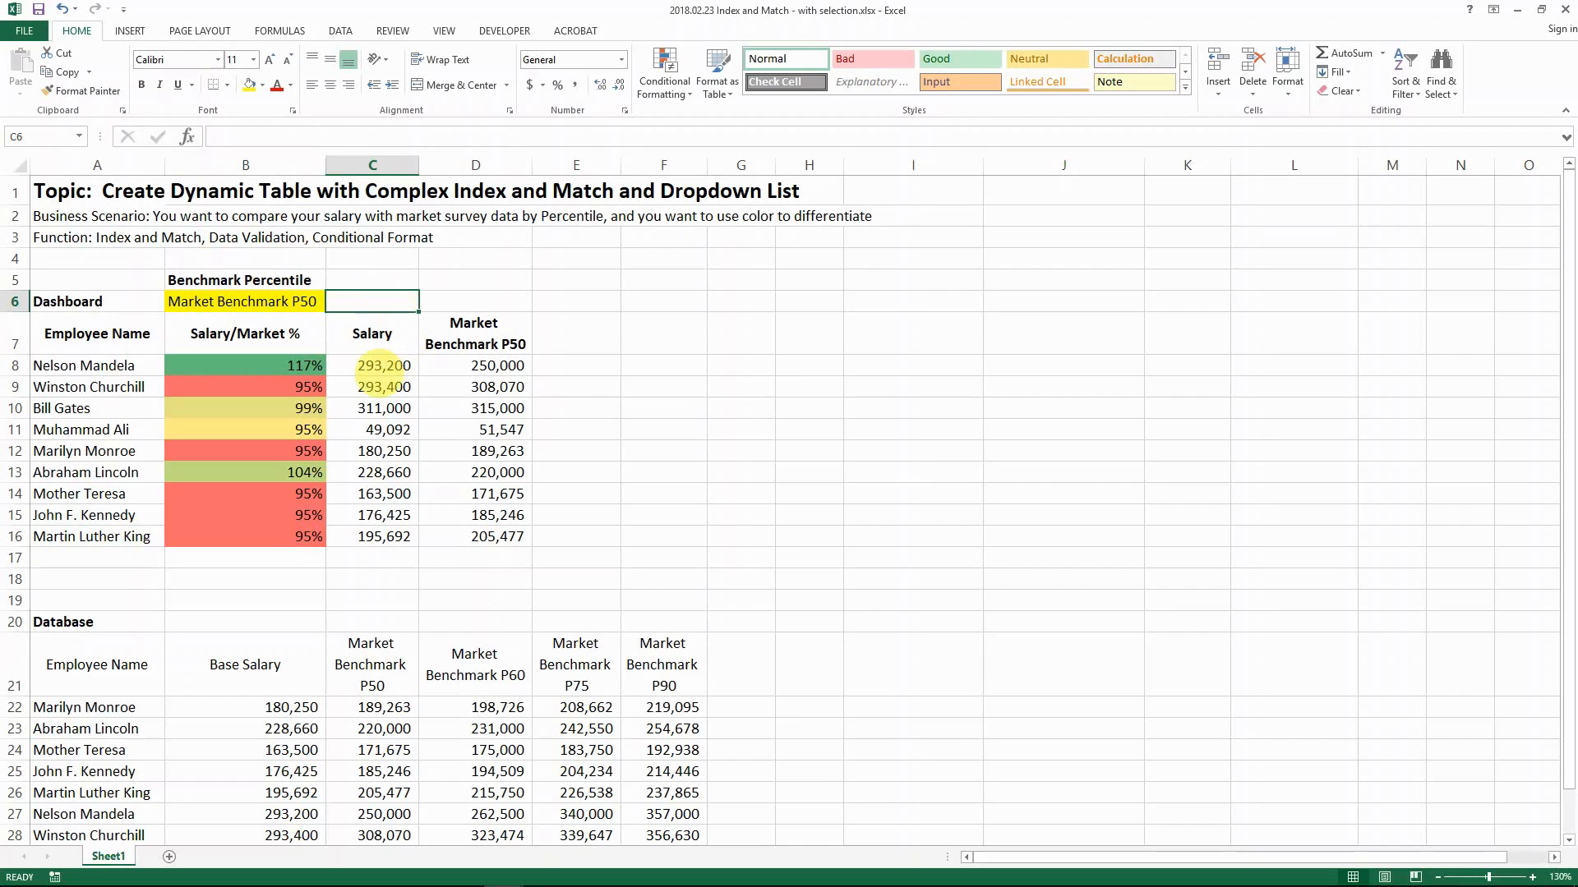
Review the dashboard's employee names and the formulas behind its Salary, Market Benchmark and Salary/Market % columns
click(384, 366)
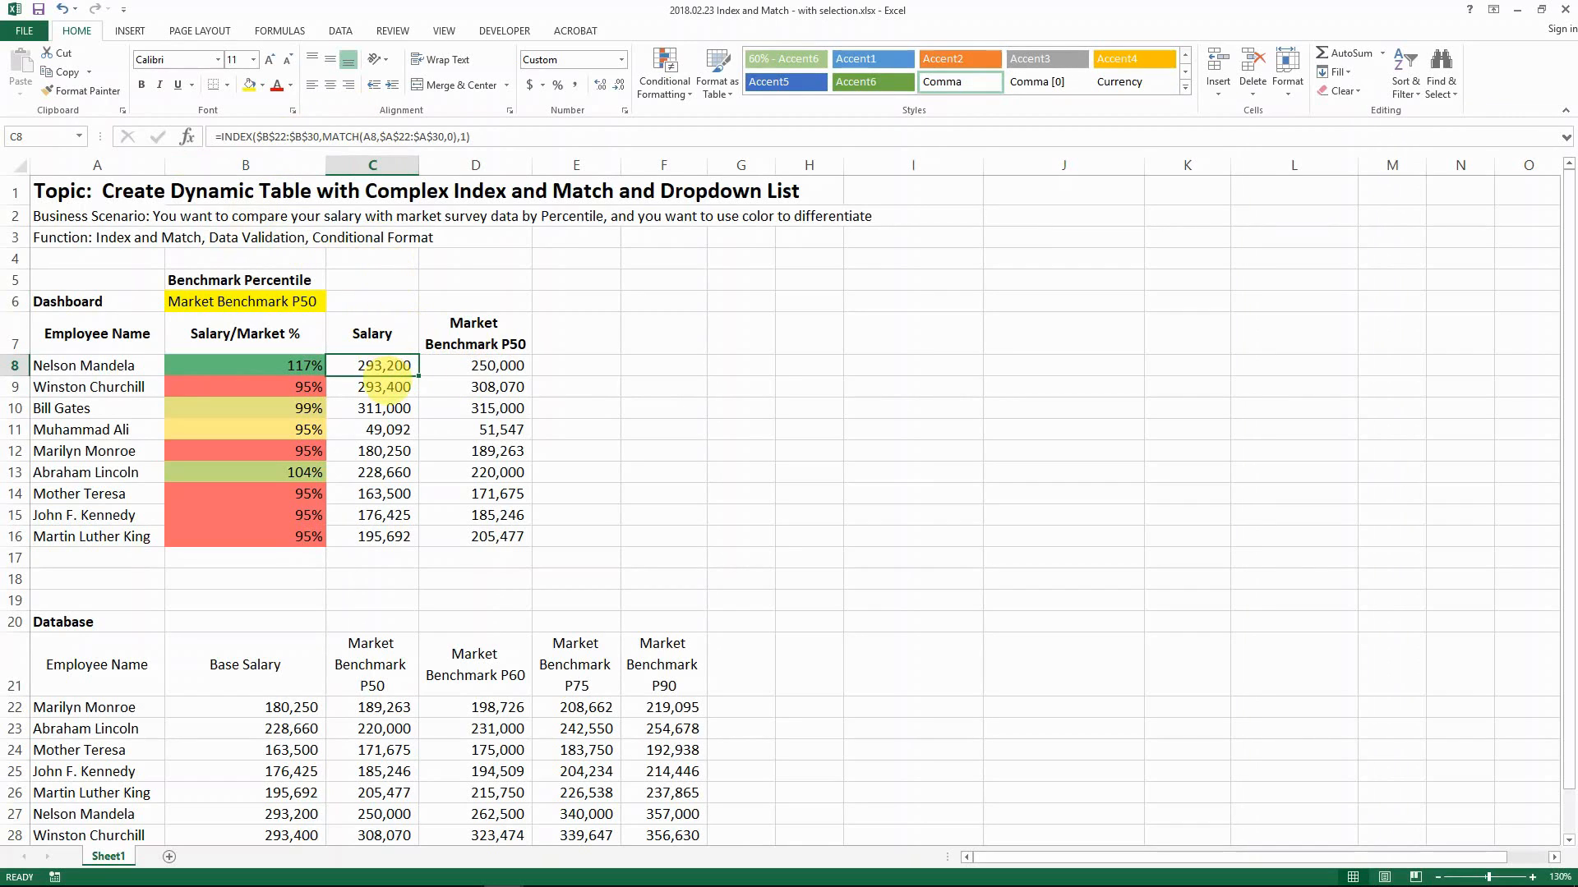
drag(357, 364, 377, 535)
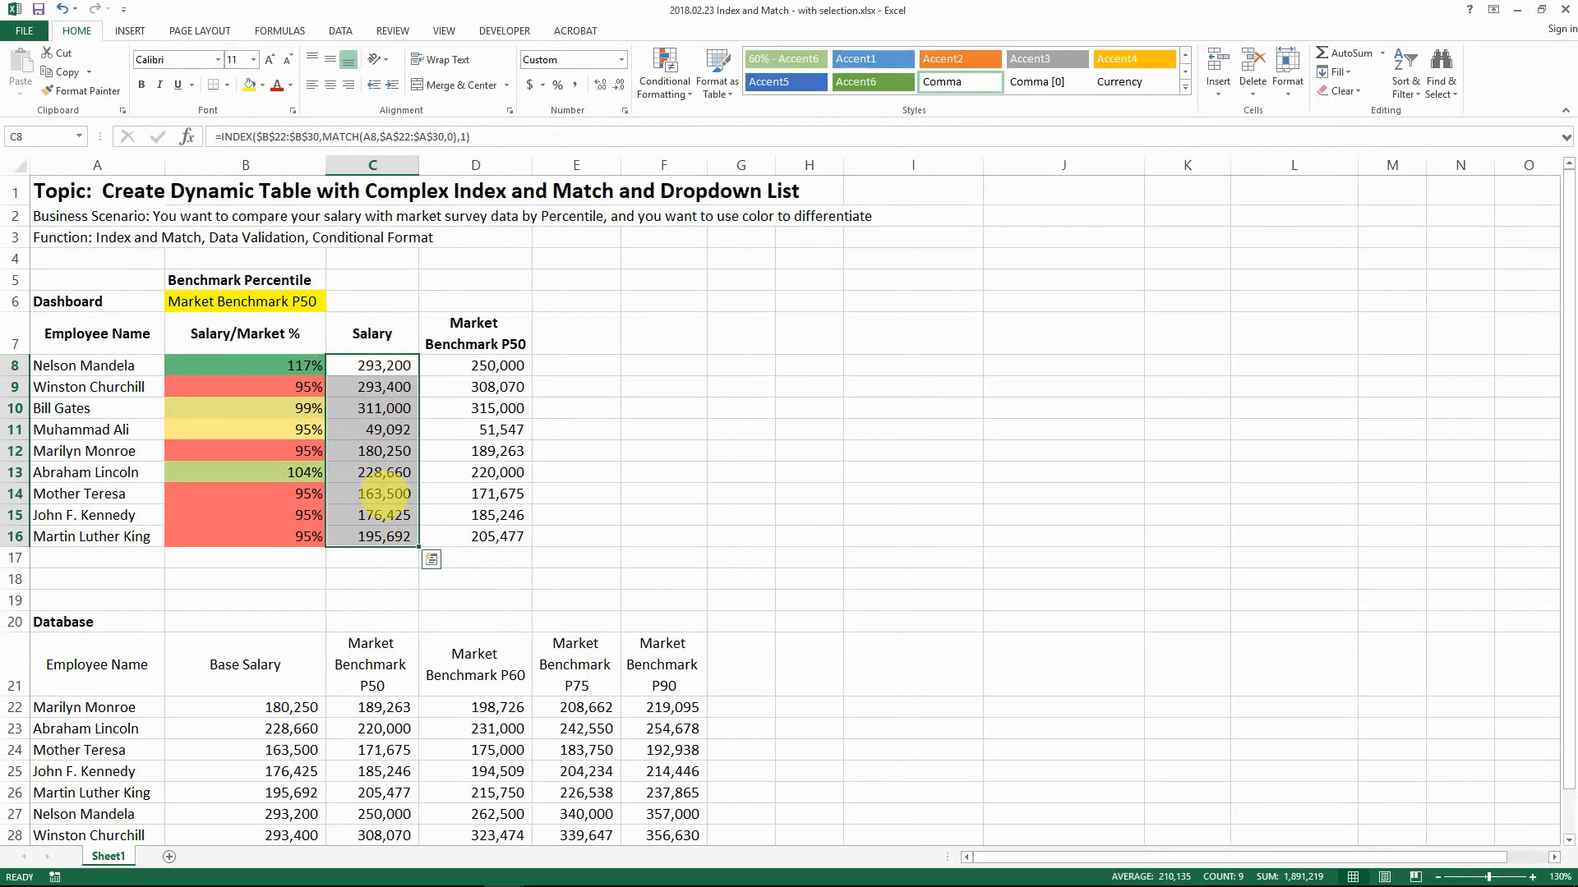
click(382, 429)
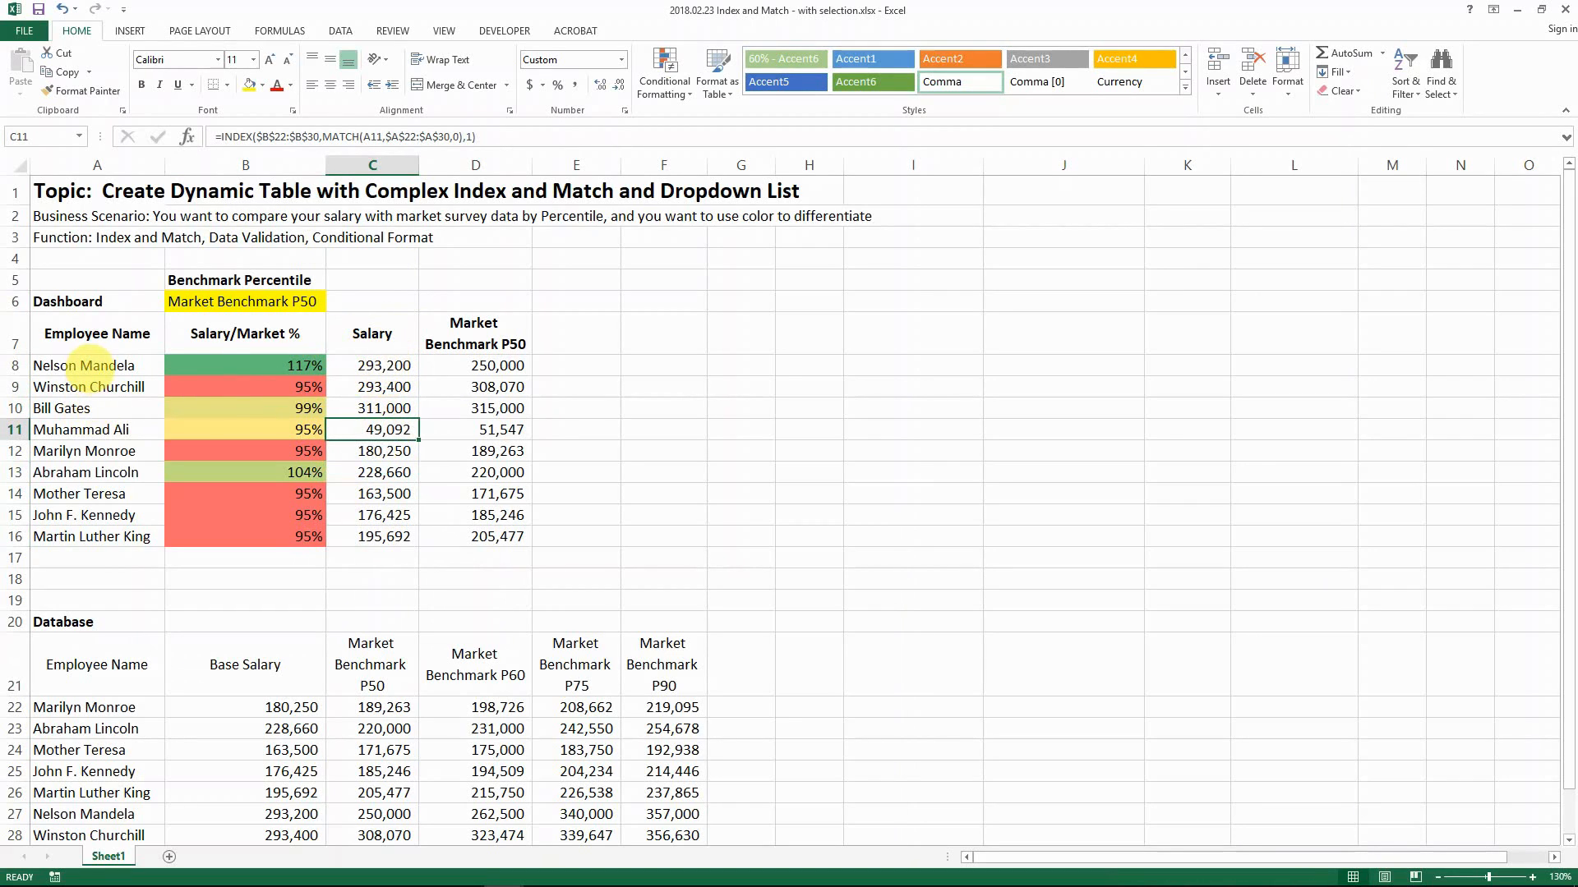
drag(102, 362, 95, 515)
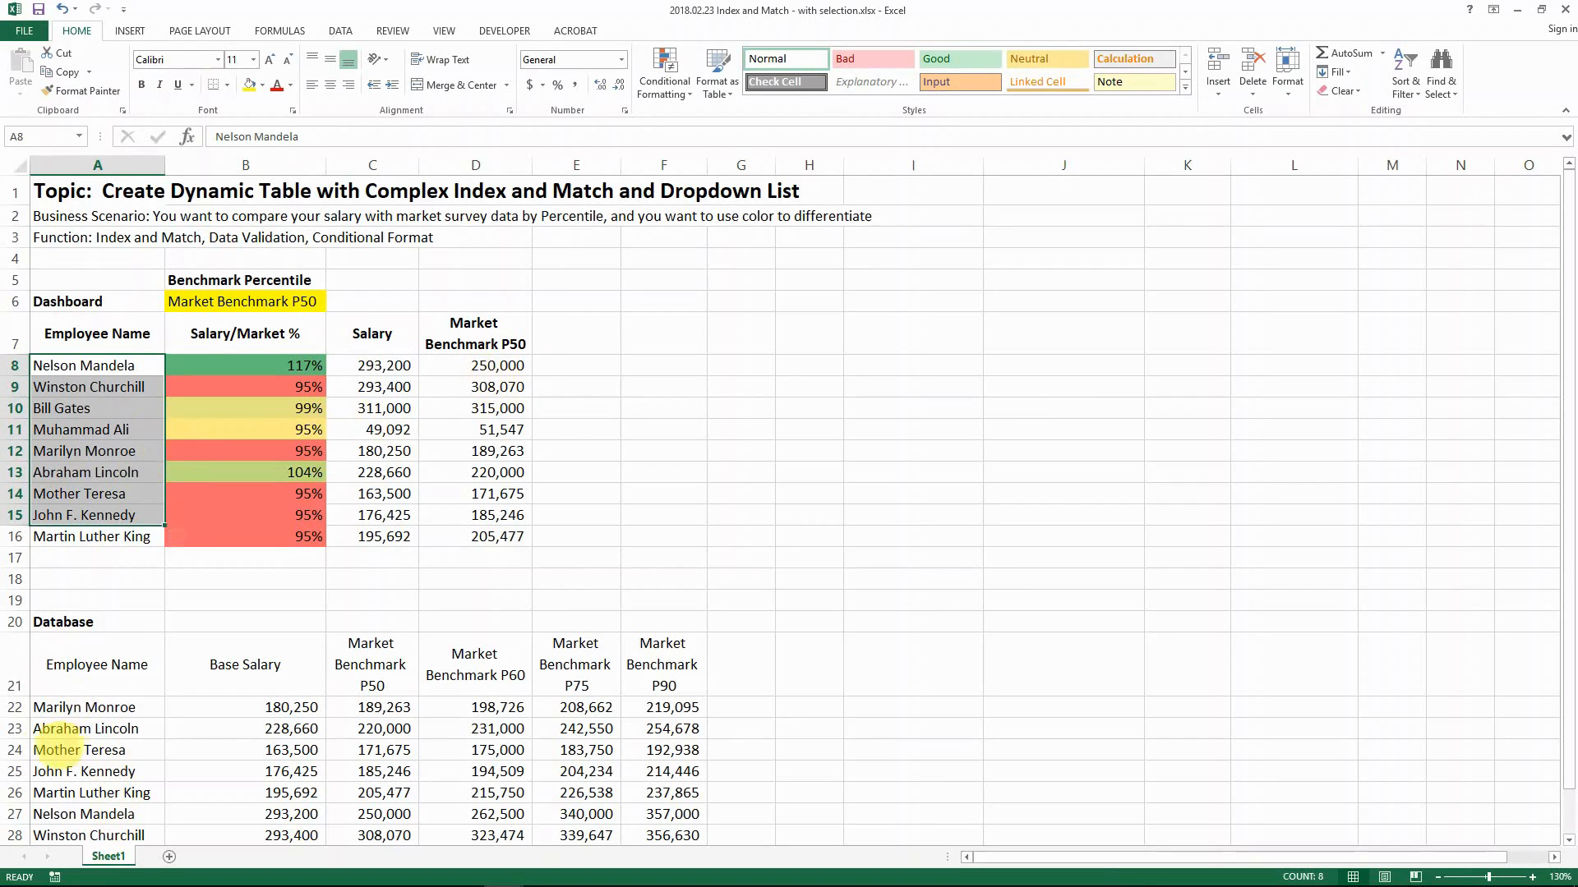
click(497, 367)
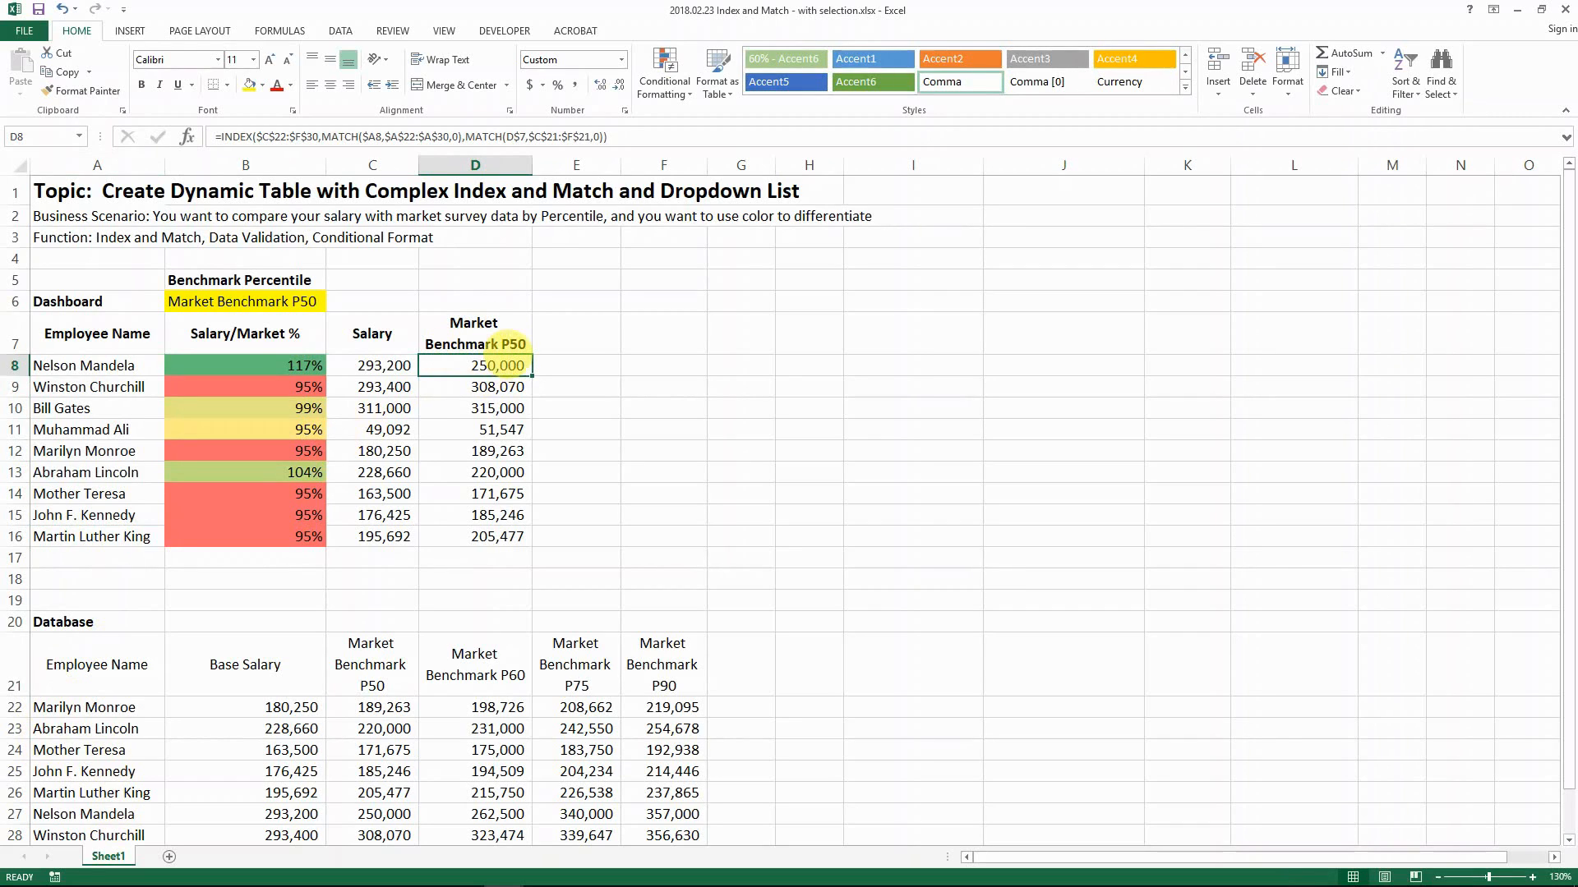
drag(496, 368, 510, 561)
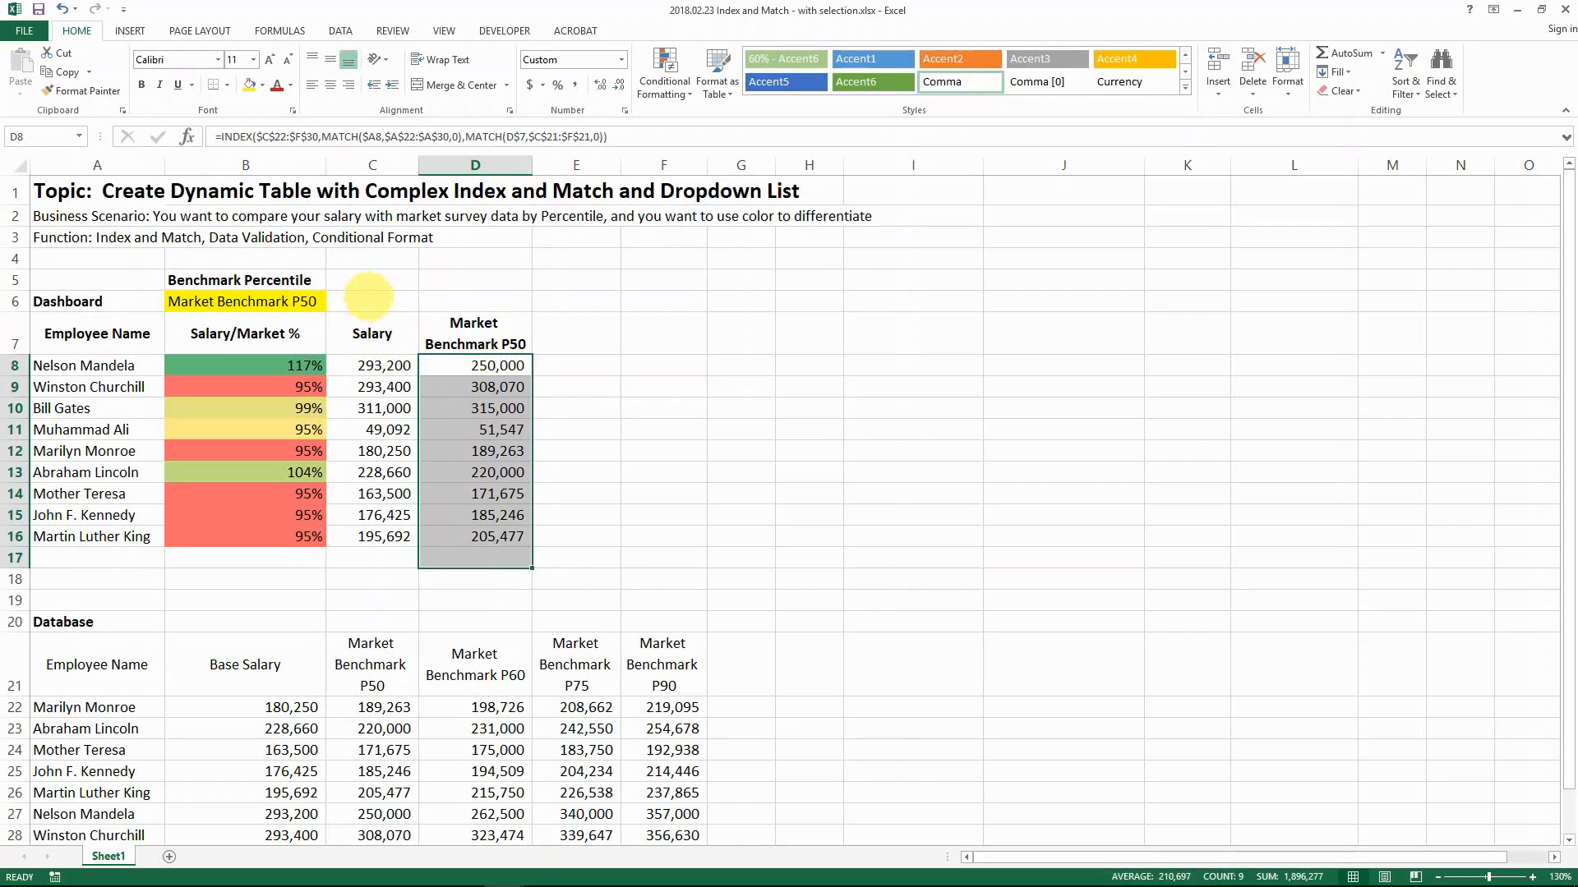
click(279, 367)
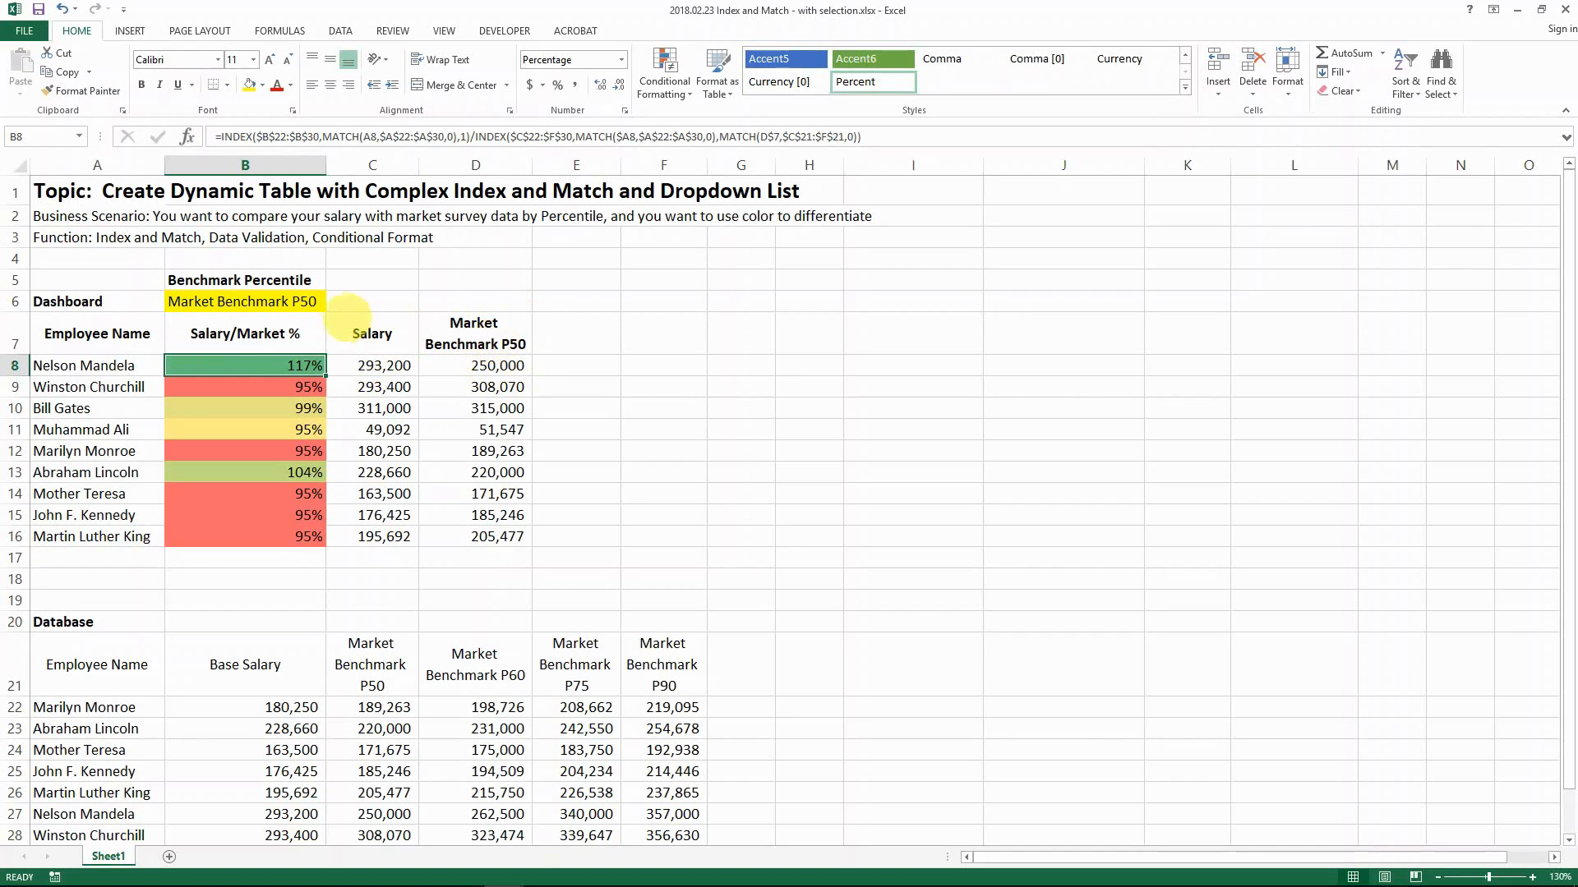
Test the Benchmark Percentile dropdown in B6 with Market Benchmark P75 and P90, ending on Market Benchmark P50
click(317, 303)
click(334, 303)
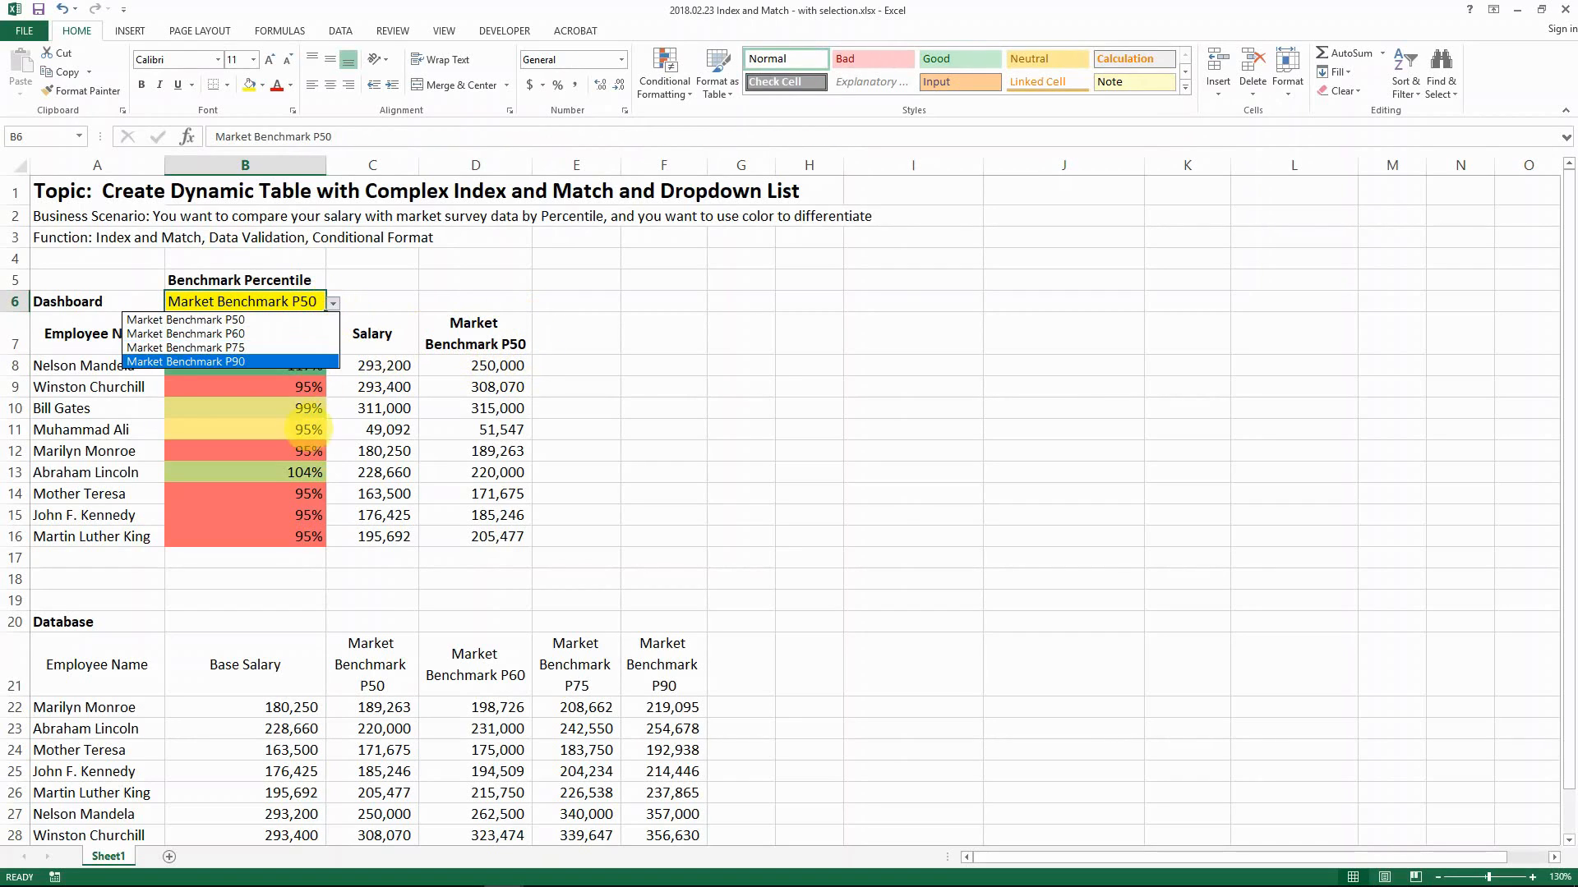
key(Escape)
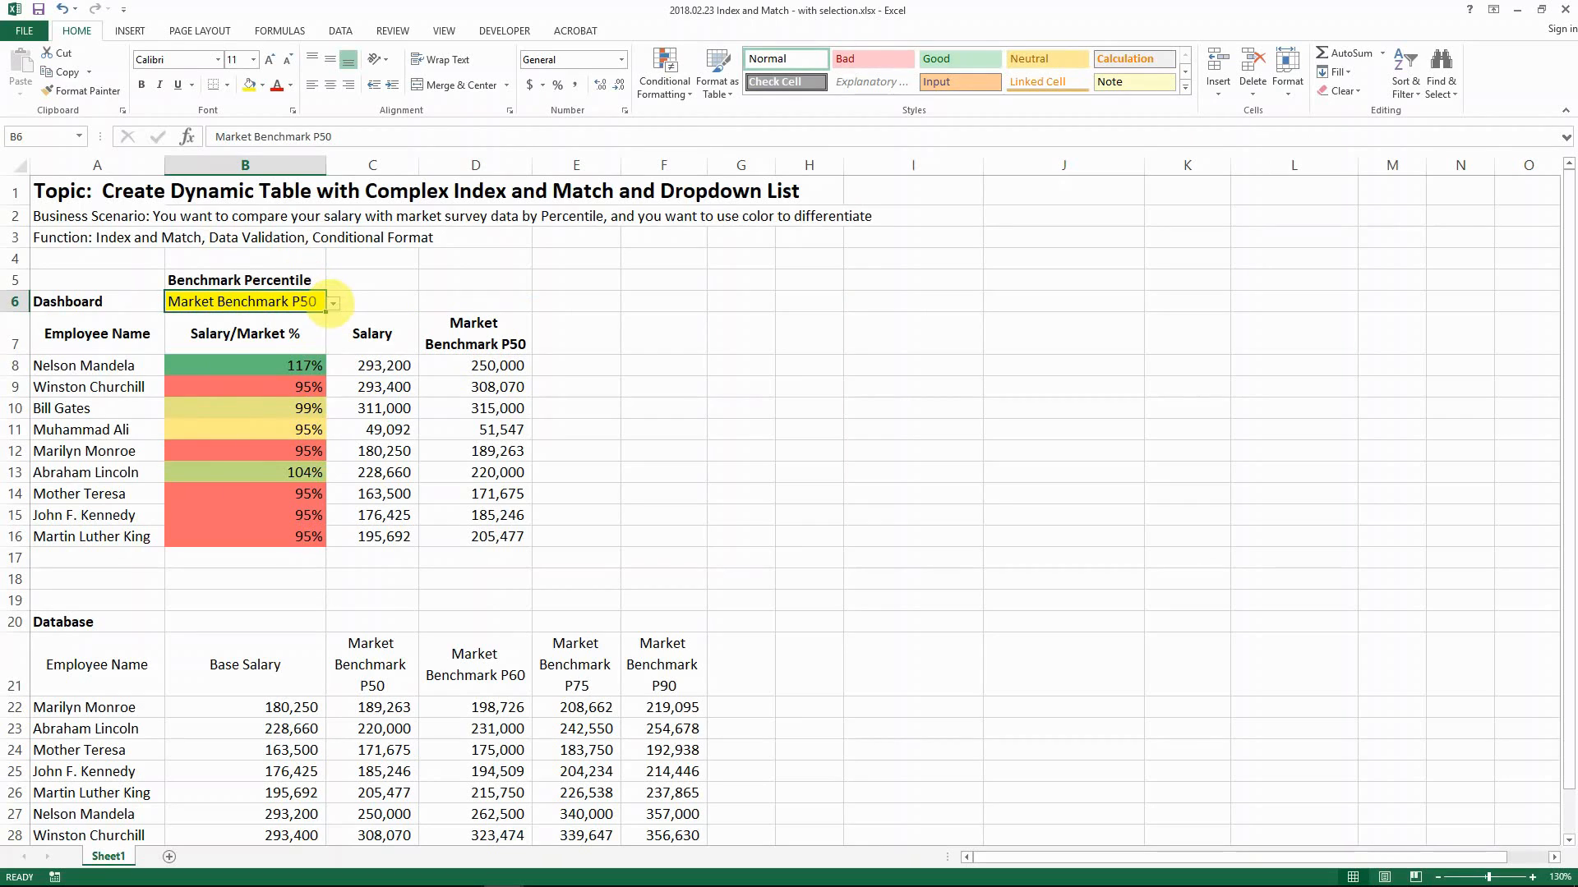
click(332, 303)
click(302, 348)
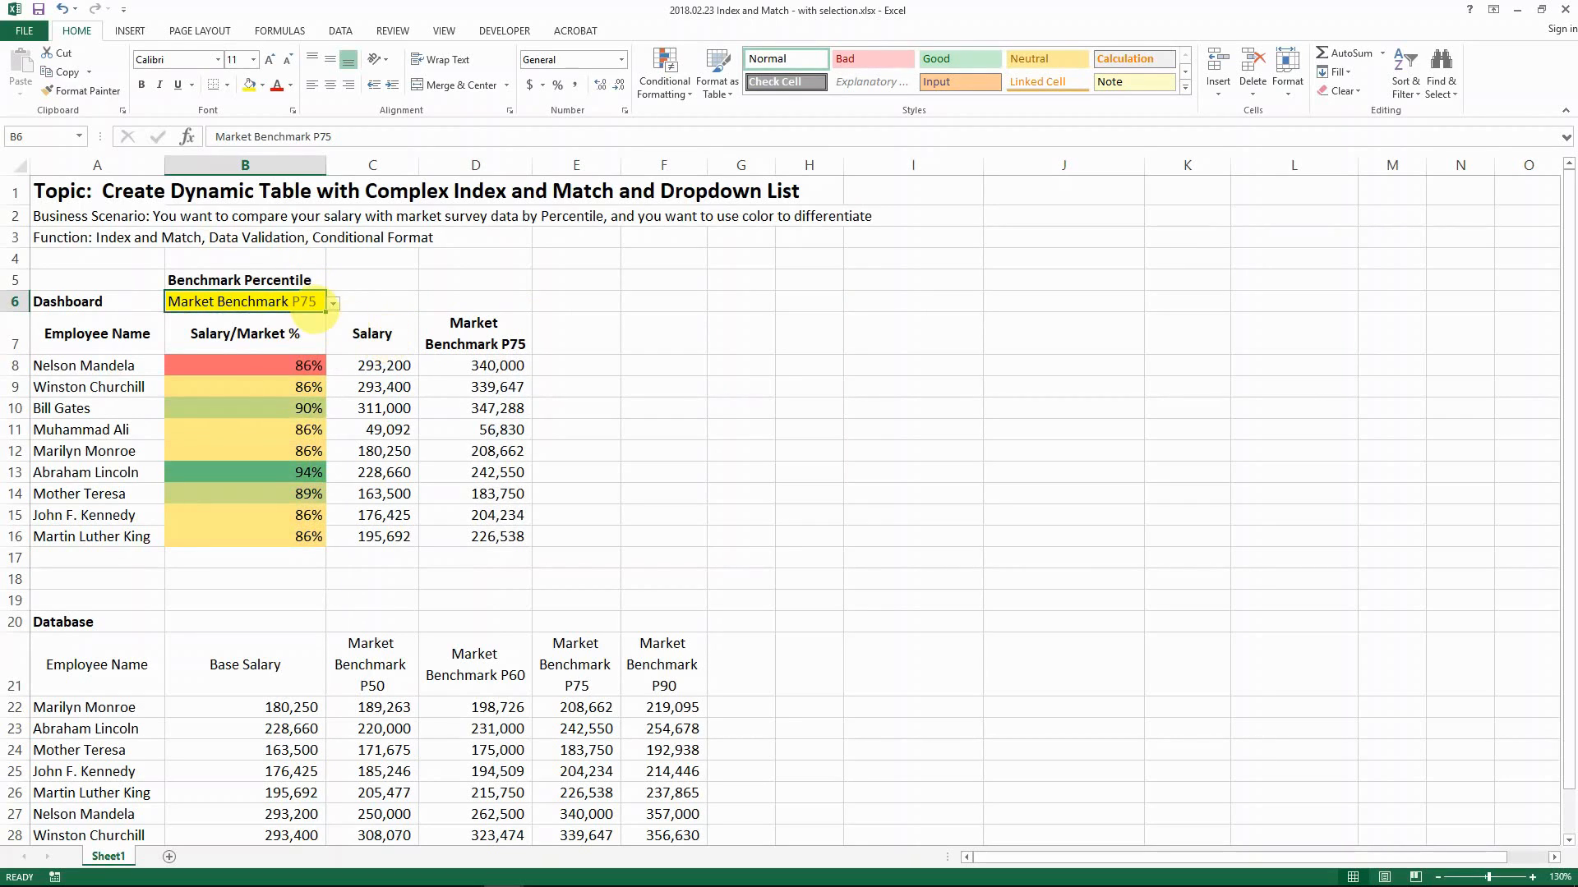
click(332, 304)
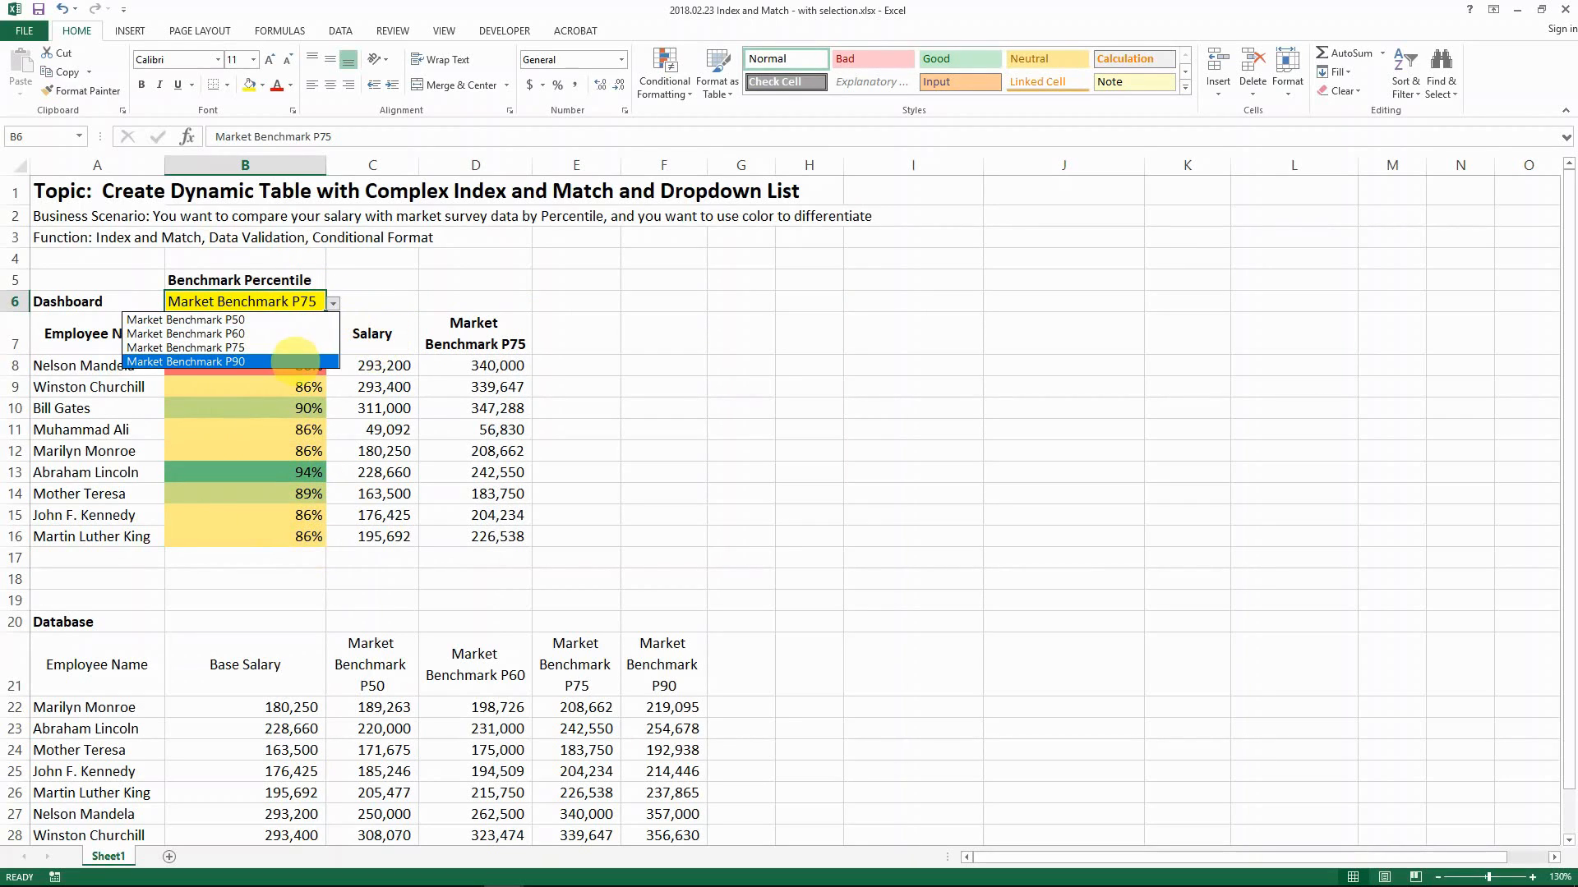
click(296, 359)
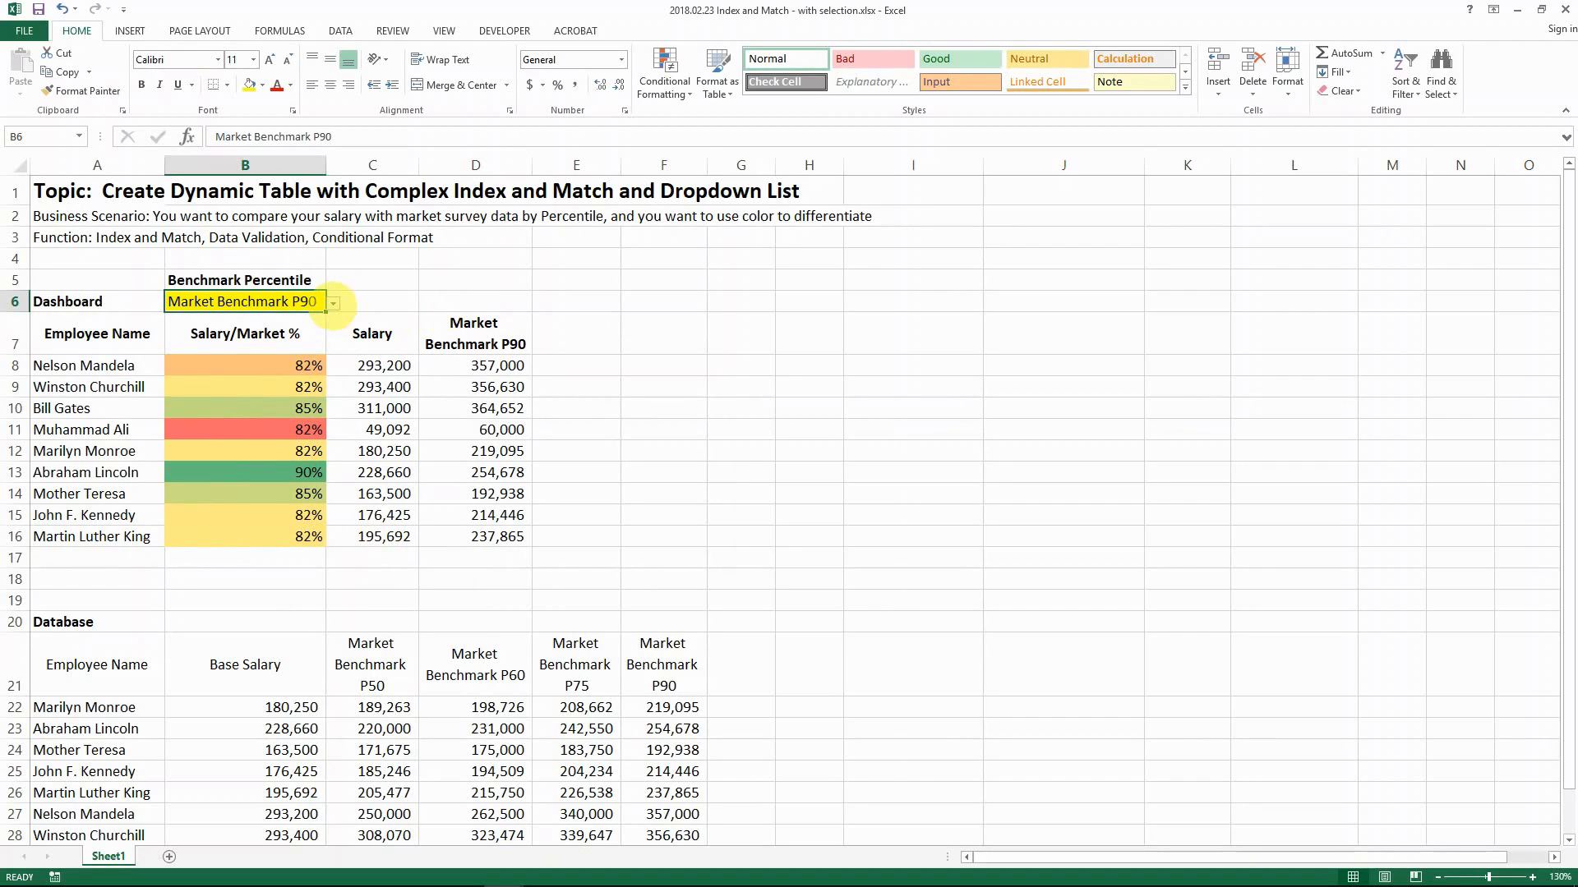
click(333, 303)
click(324, 319)
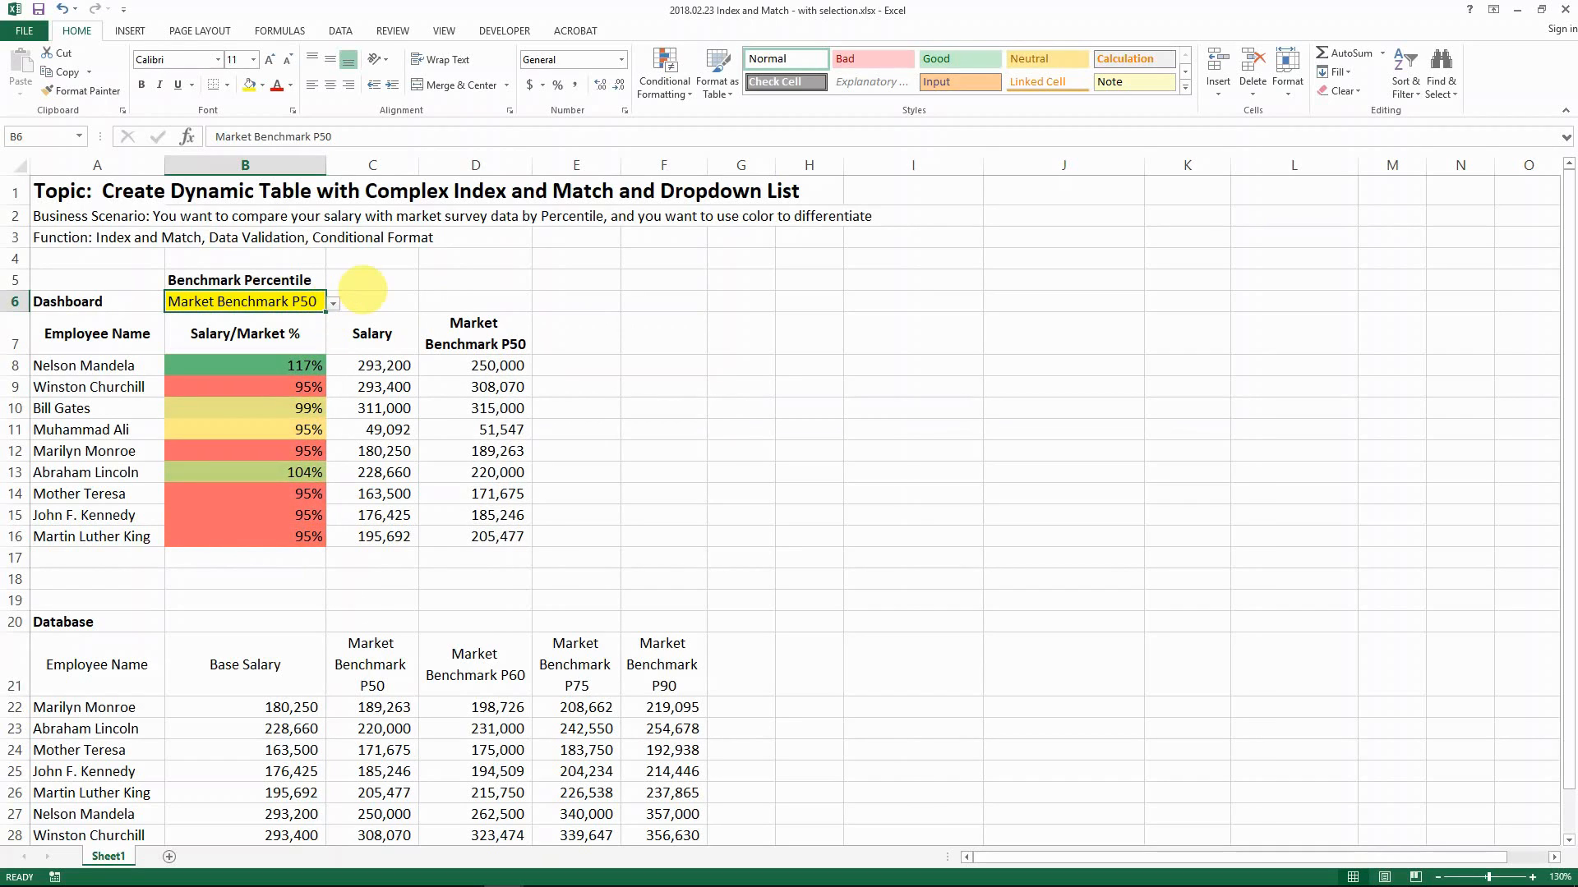
Move the finished dashboard block A5:D16 aside so that it starts at cell H5
drag(119, 279, 469, 544)
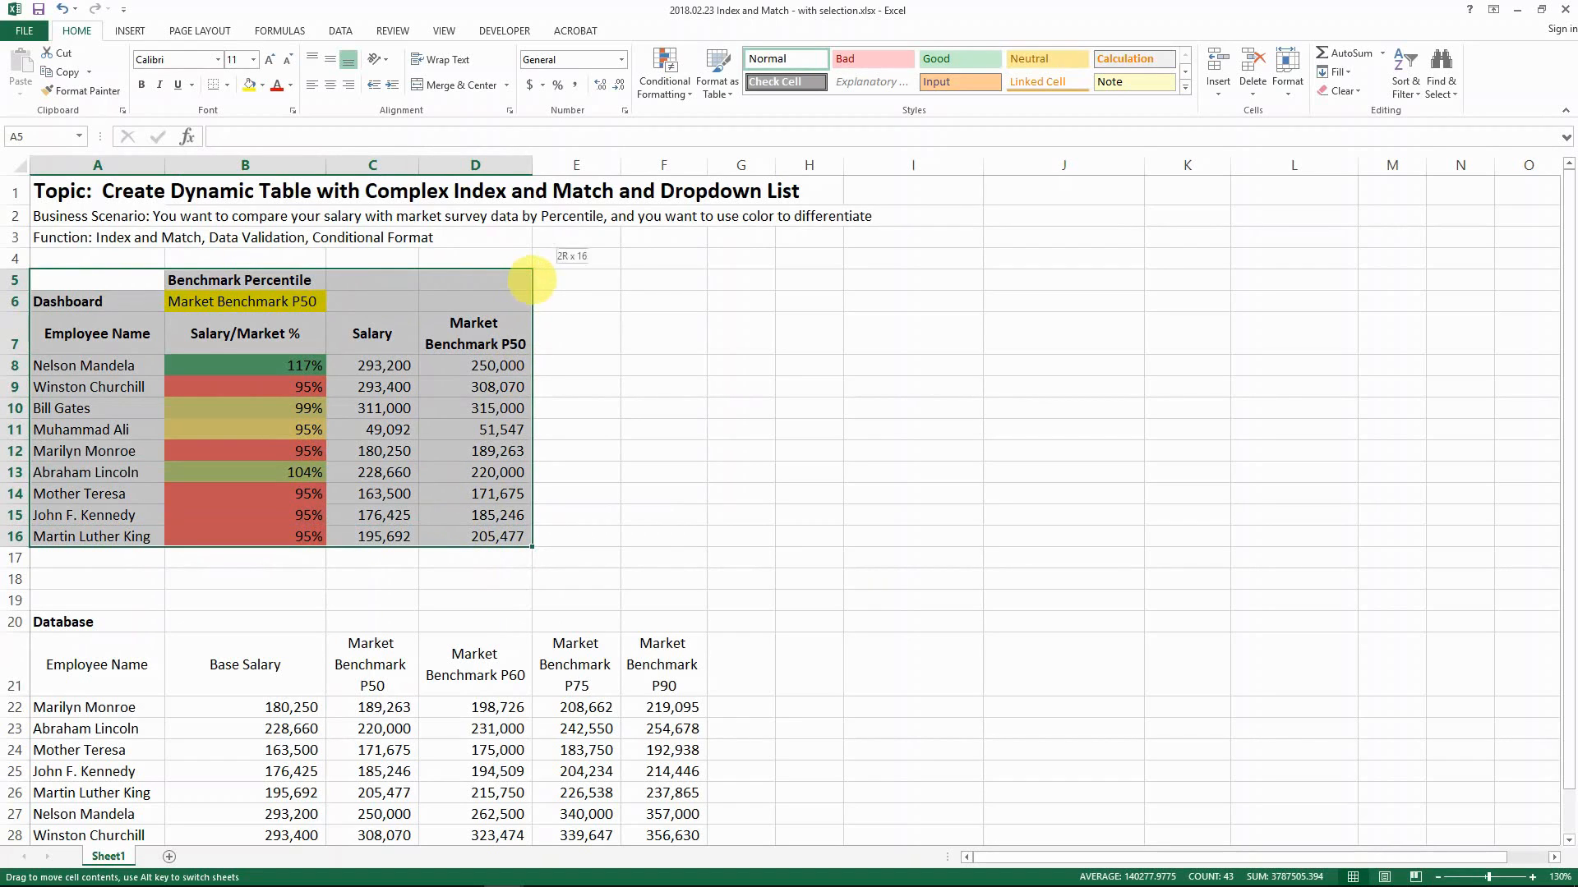
drag(532, 280, 1162, 281)
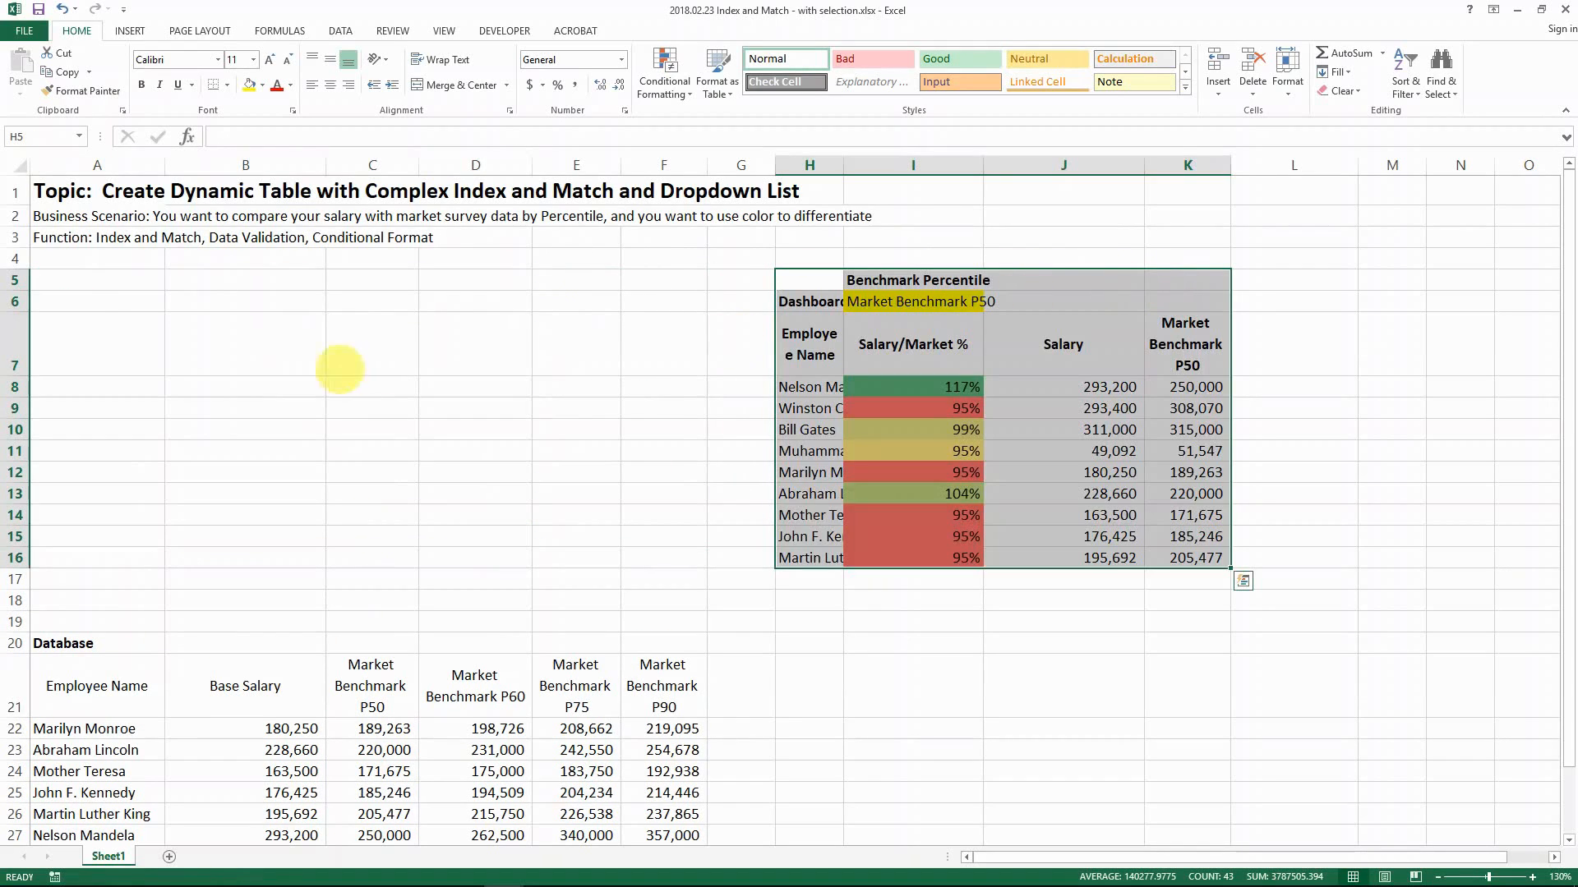
click(78, 321)
Copy the Dashboard label and the Employee Name column from H6:H16 back to A6
drag(789, 302, 810, 558)
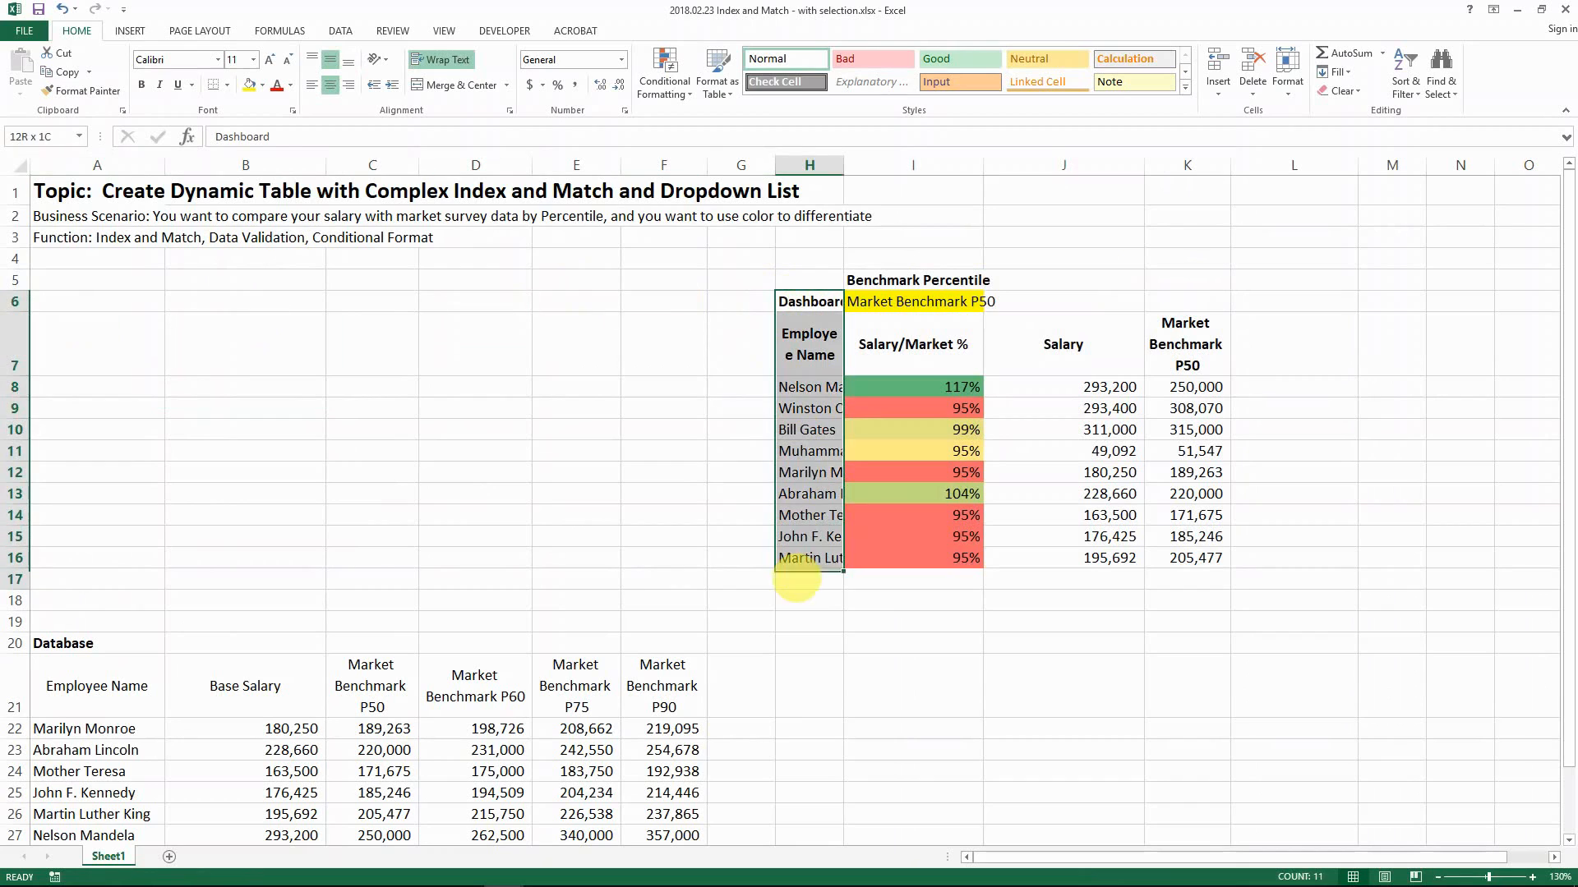
key(ctrl+c)
click(73, 298)
key(ctrl+v)
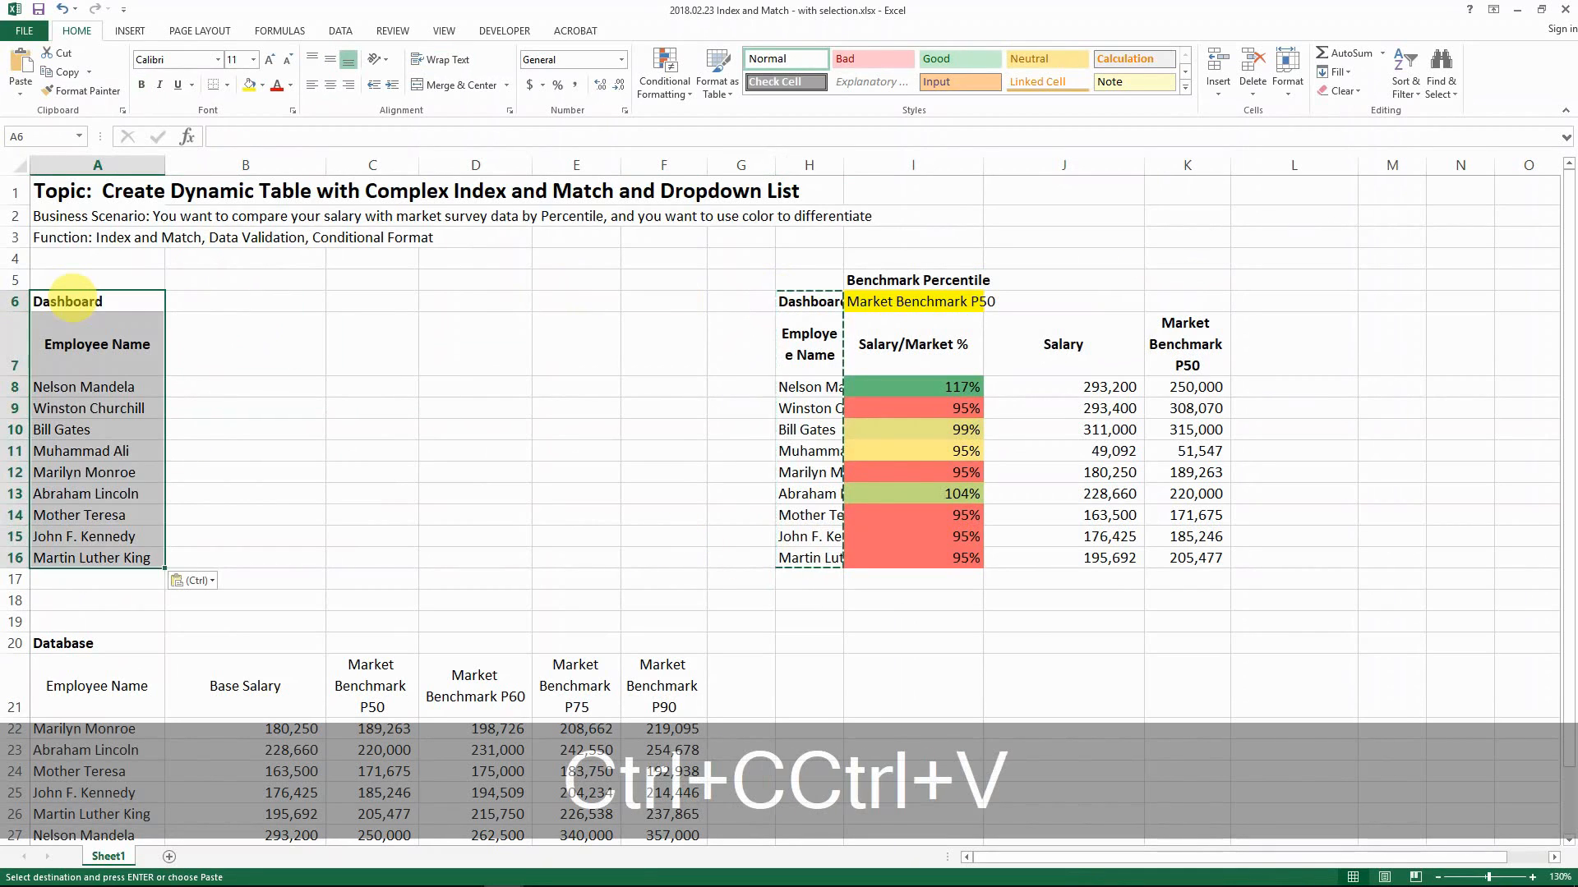
key(Escape)
click(115, 409)
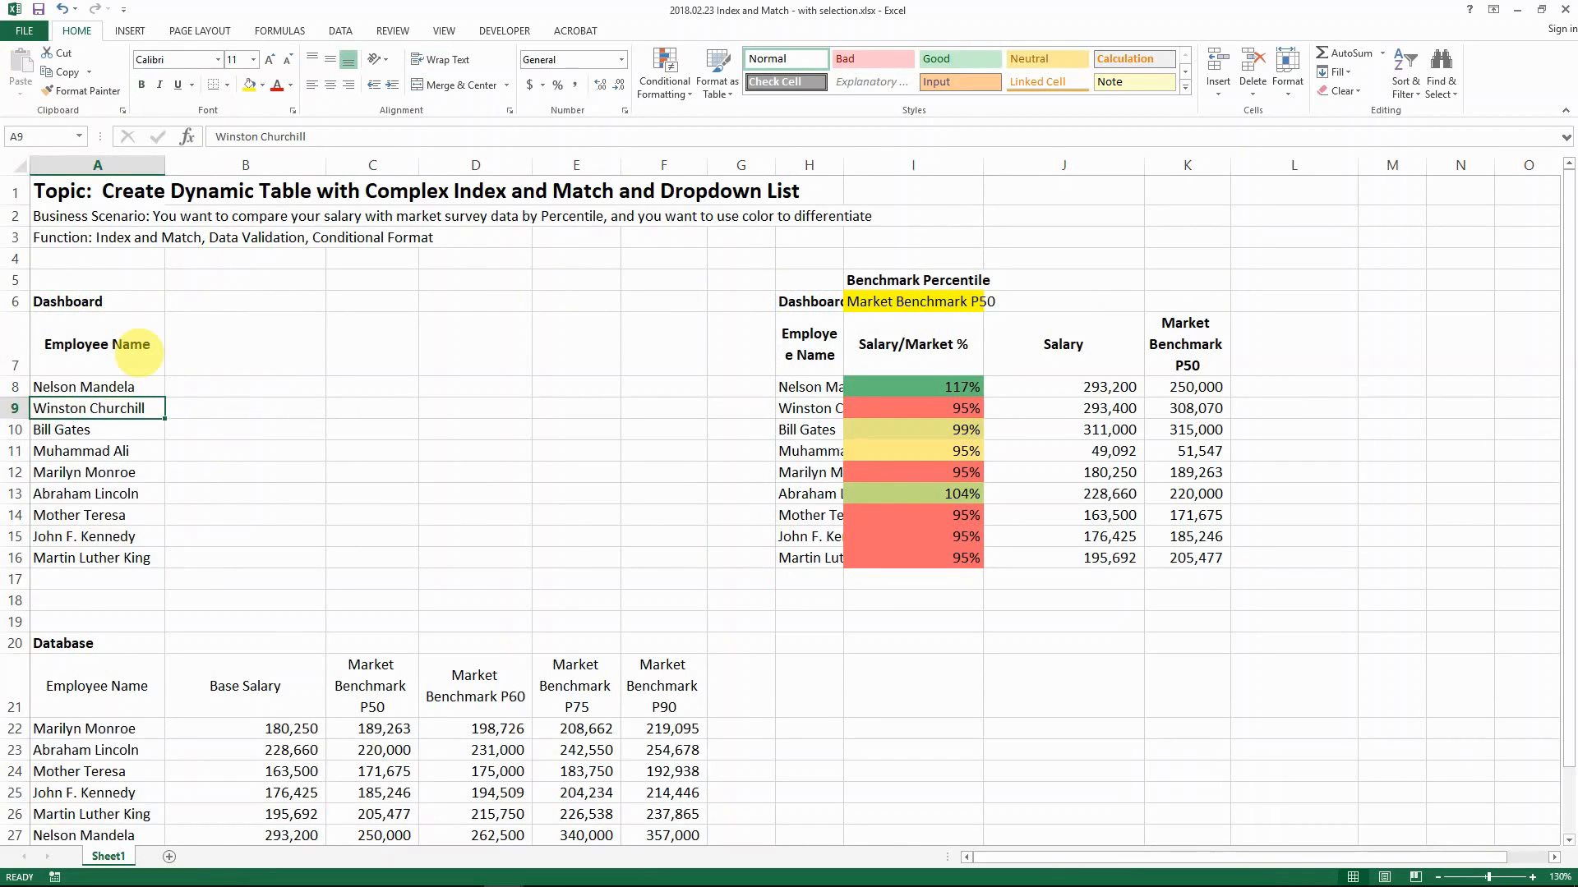
click(95, 345)
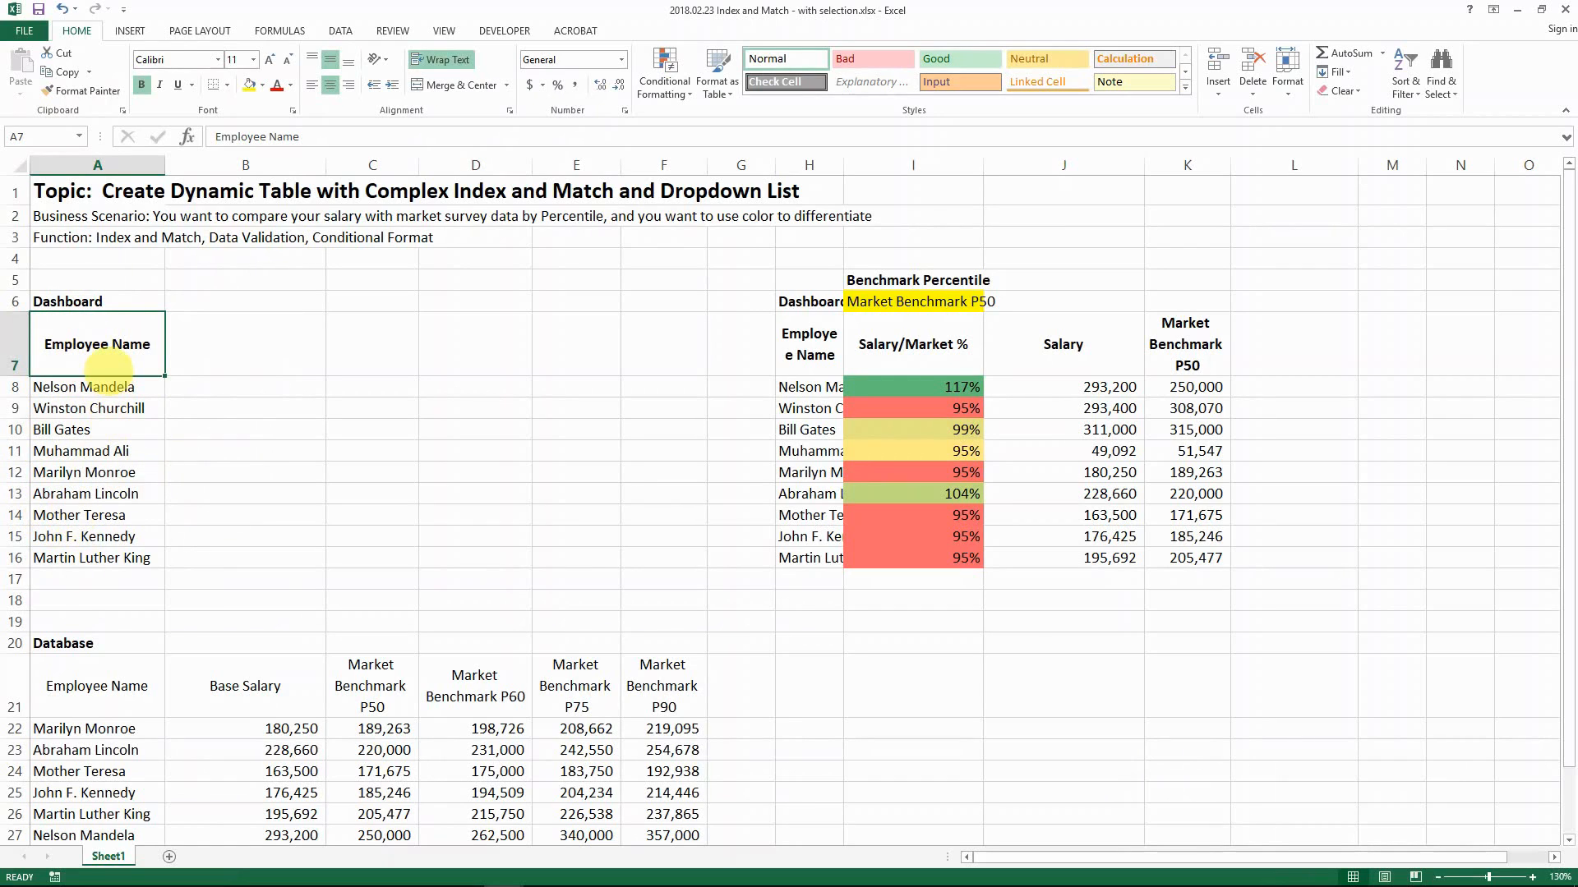
Copy the Benchmark Percentile heading from I5 to B5
click(880, 274)
key(ctrl+c)
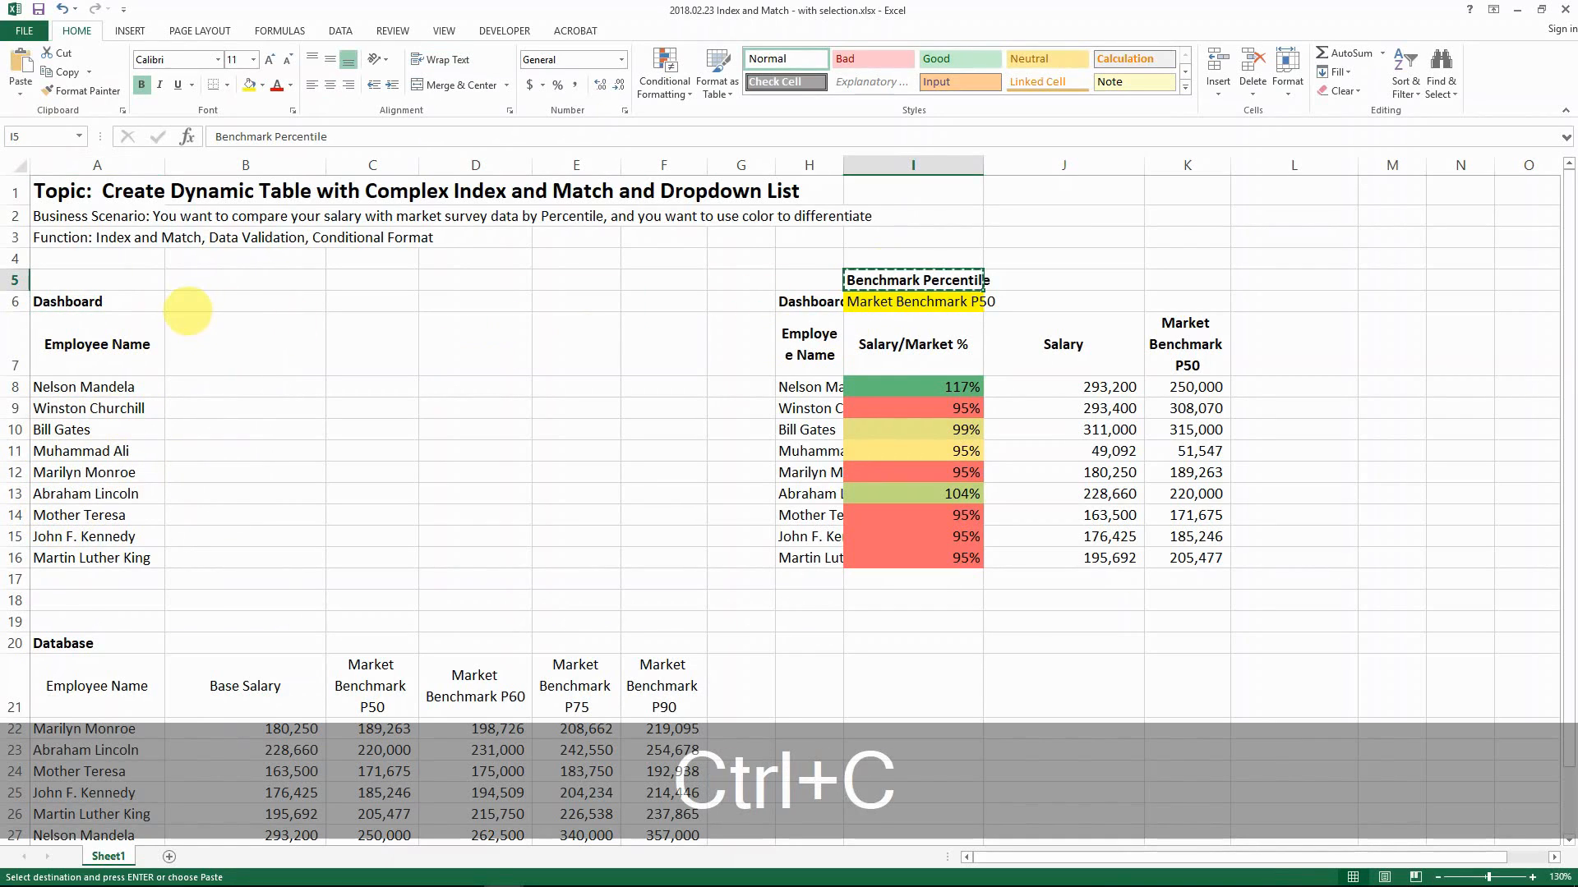
click(201, 281)
key(ctrl+v)
key(Escape)
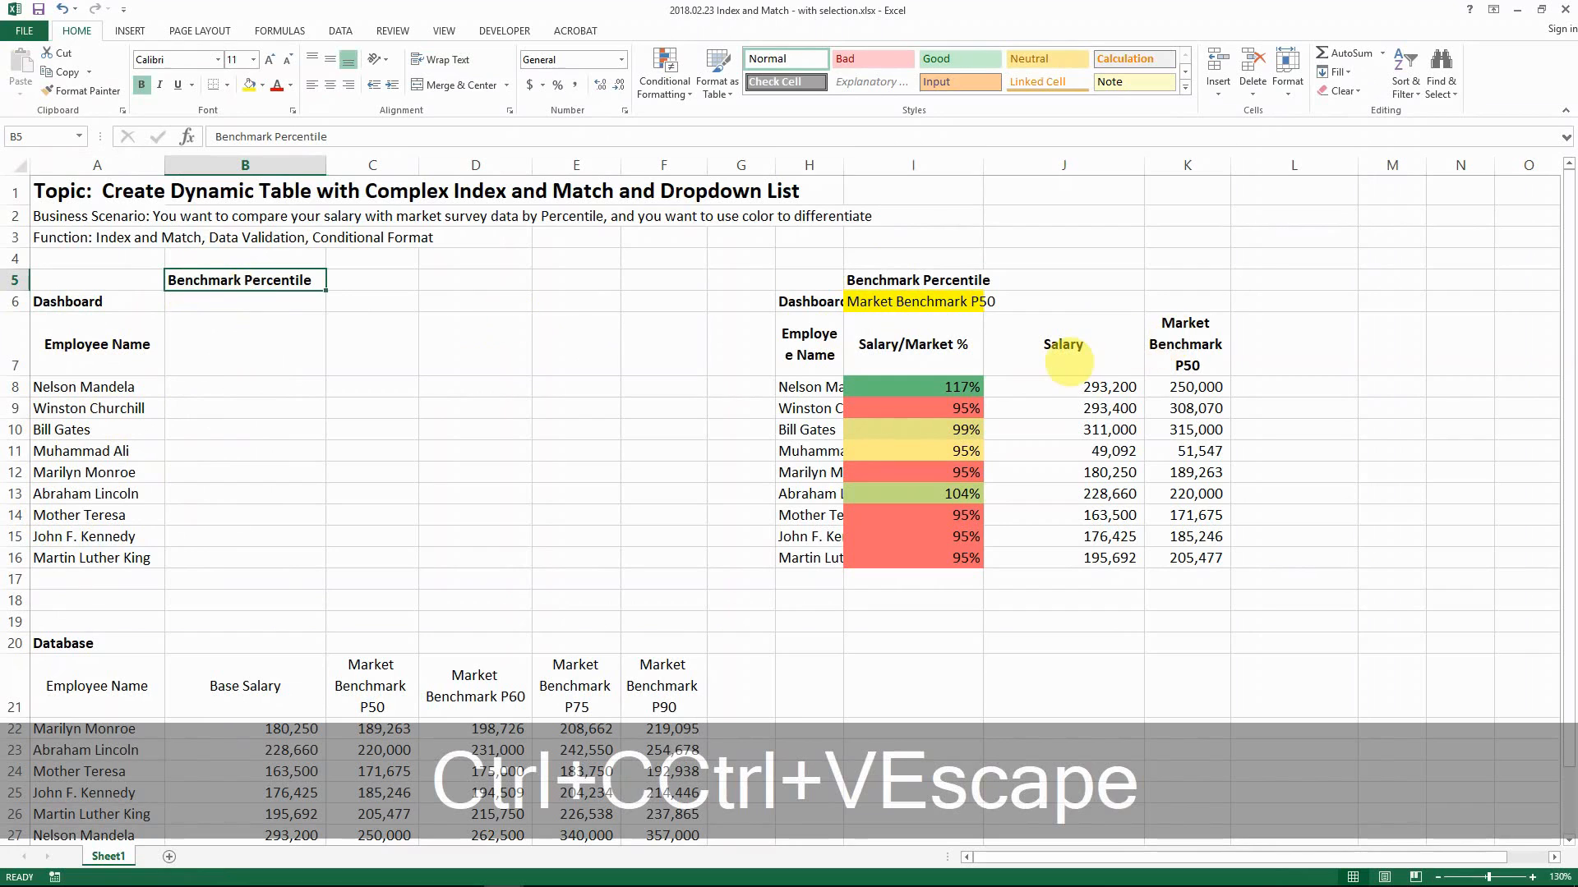
Copy the Salary/Market %, Salary and market benchmark headers from I7:K7 to the new dashboard starting at B7
click(917, 352)
drag(1063, 344, 1167, 354)
key(ctrl+c)
click(246, 346)
key(ctrl+v)
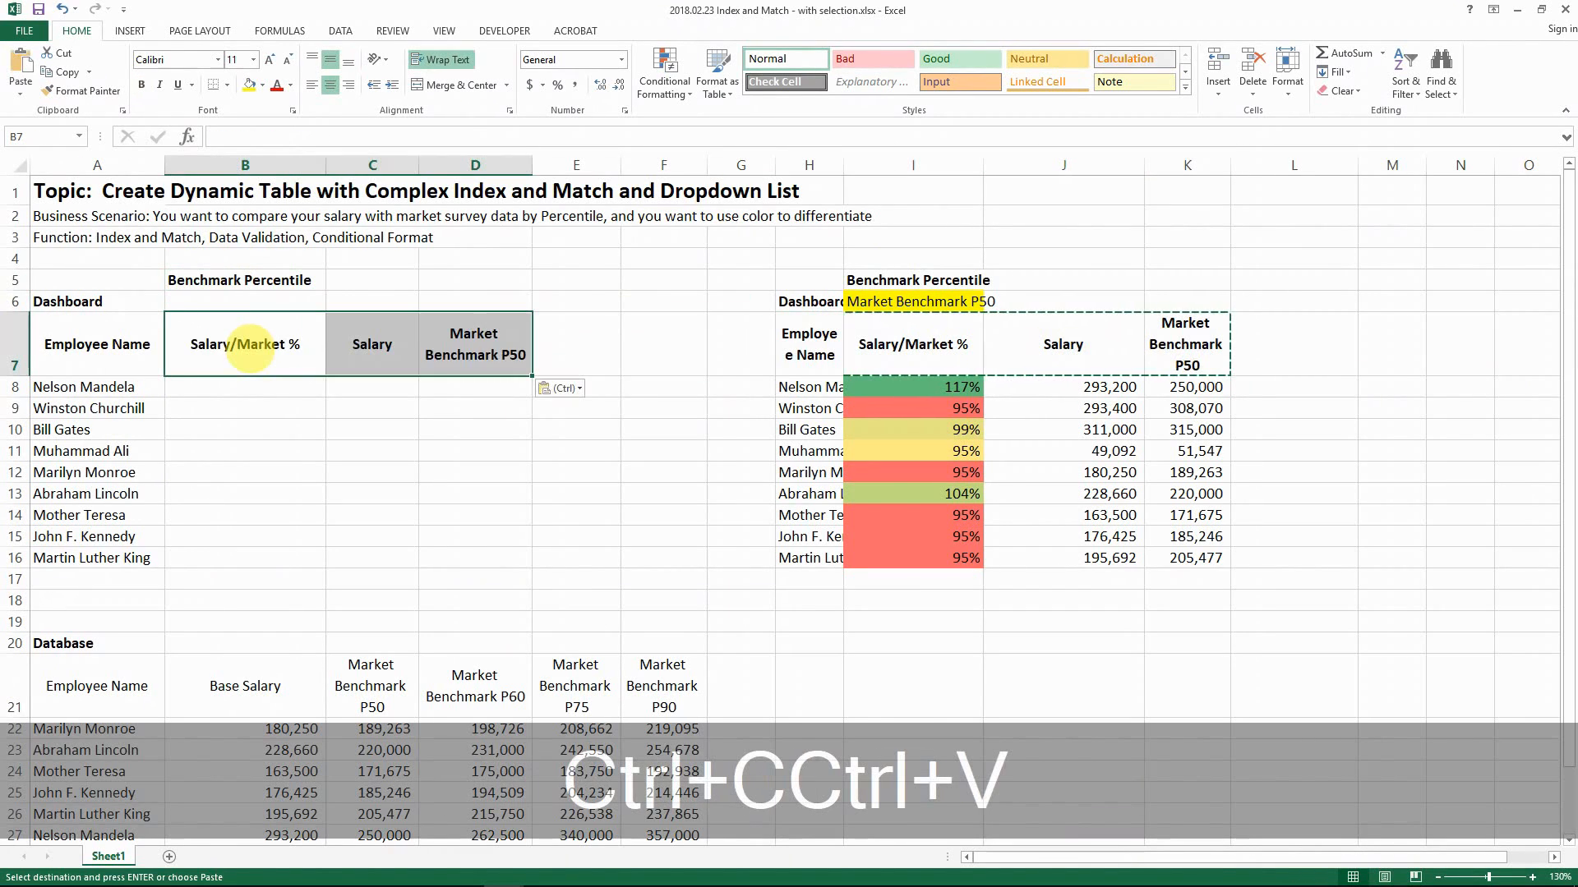
key(Escape)
Fill the empty selection cell B6 under Benchmark Percentile with yellow
key(Left)
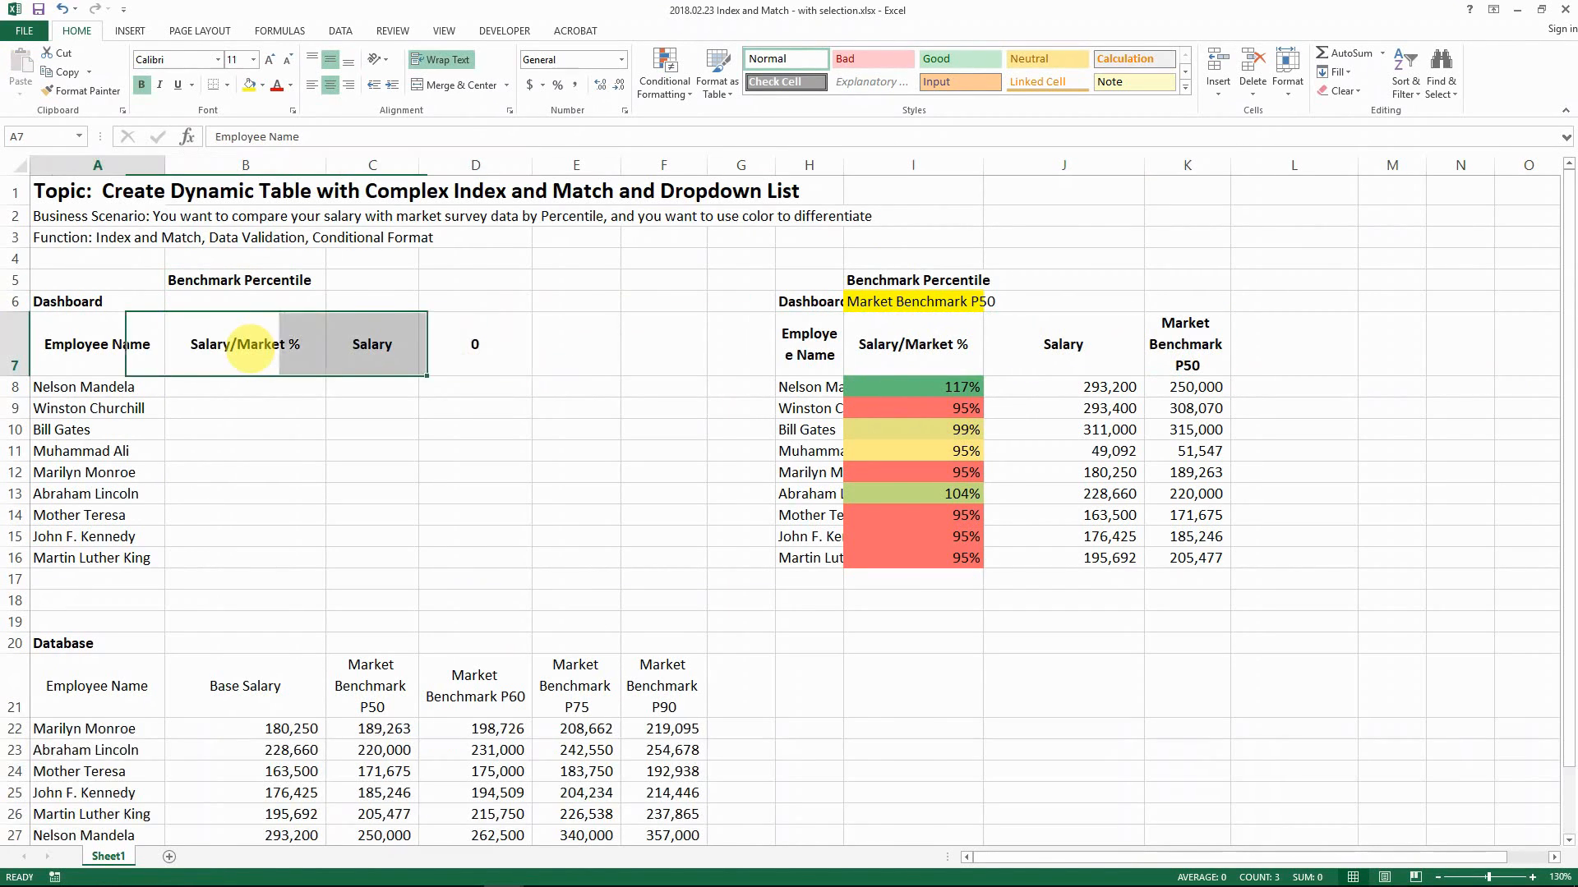
key(Up)
key(Right)
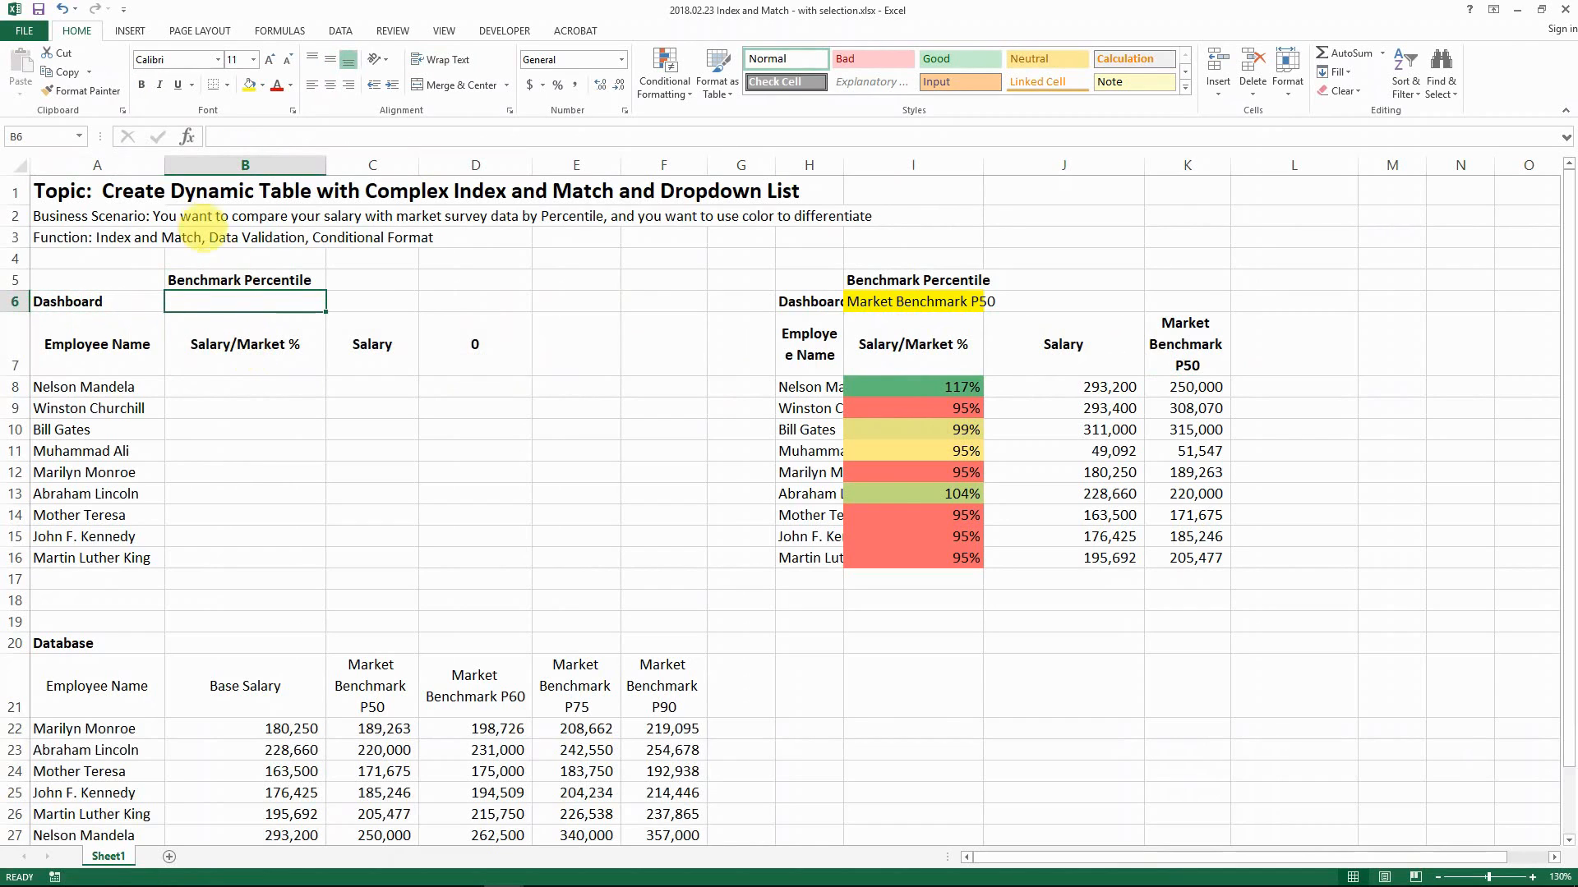
click(248, 84)
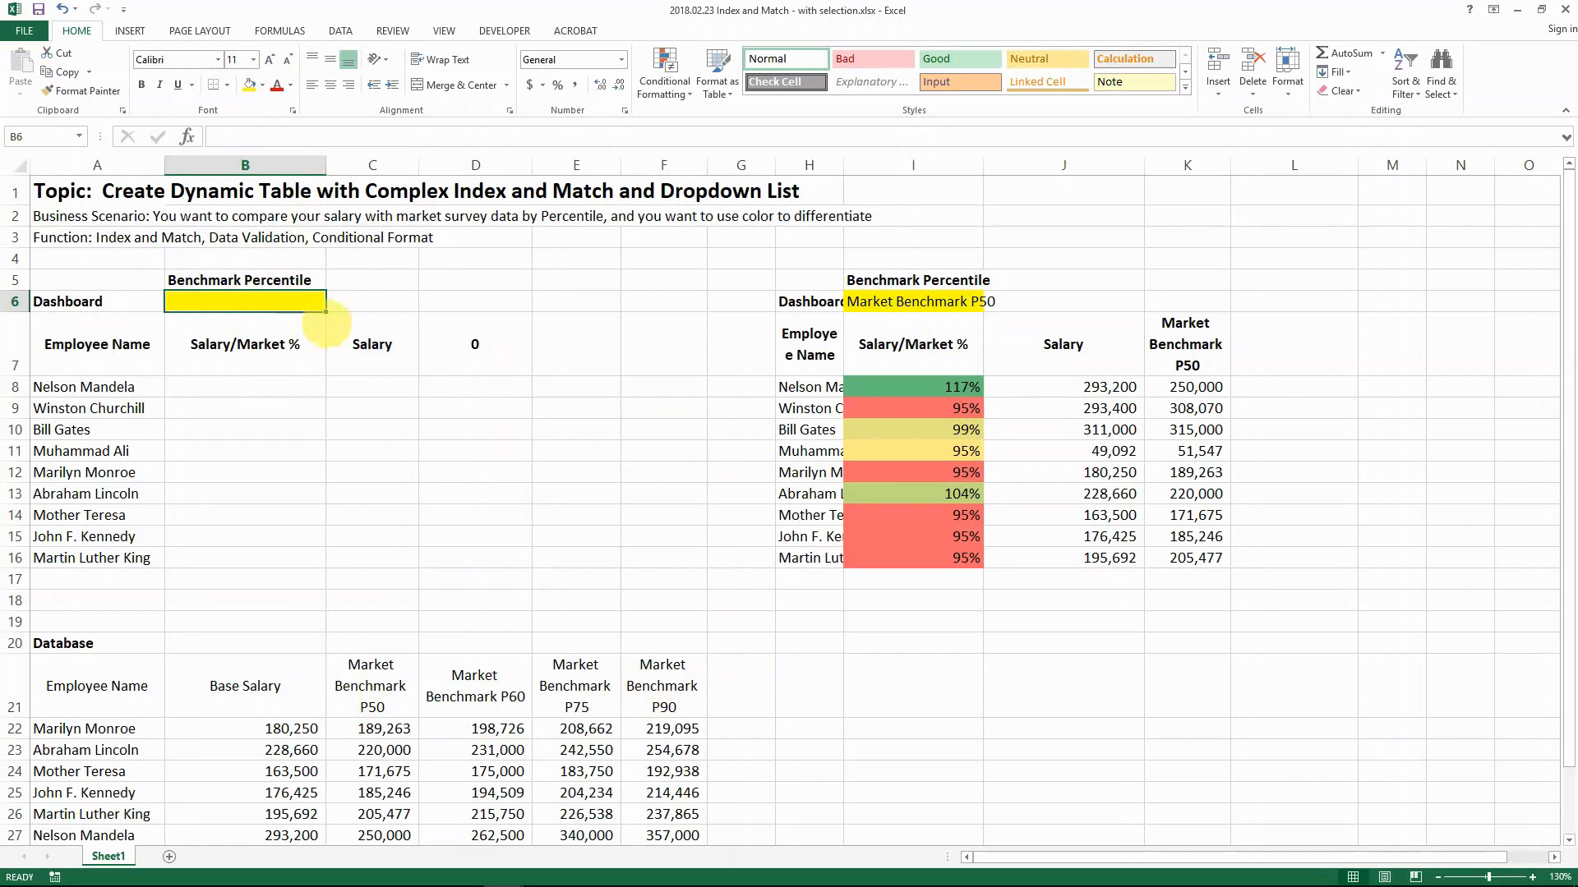
Add a list data validation to B6 with the database's market benchmark headers =$C$21:$F$21 as the source
click(341, 31)
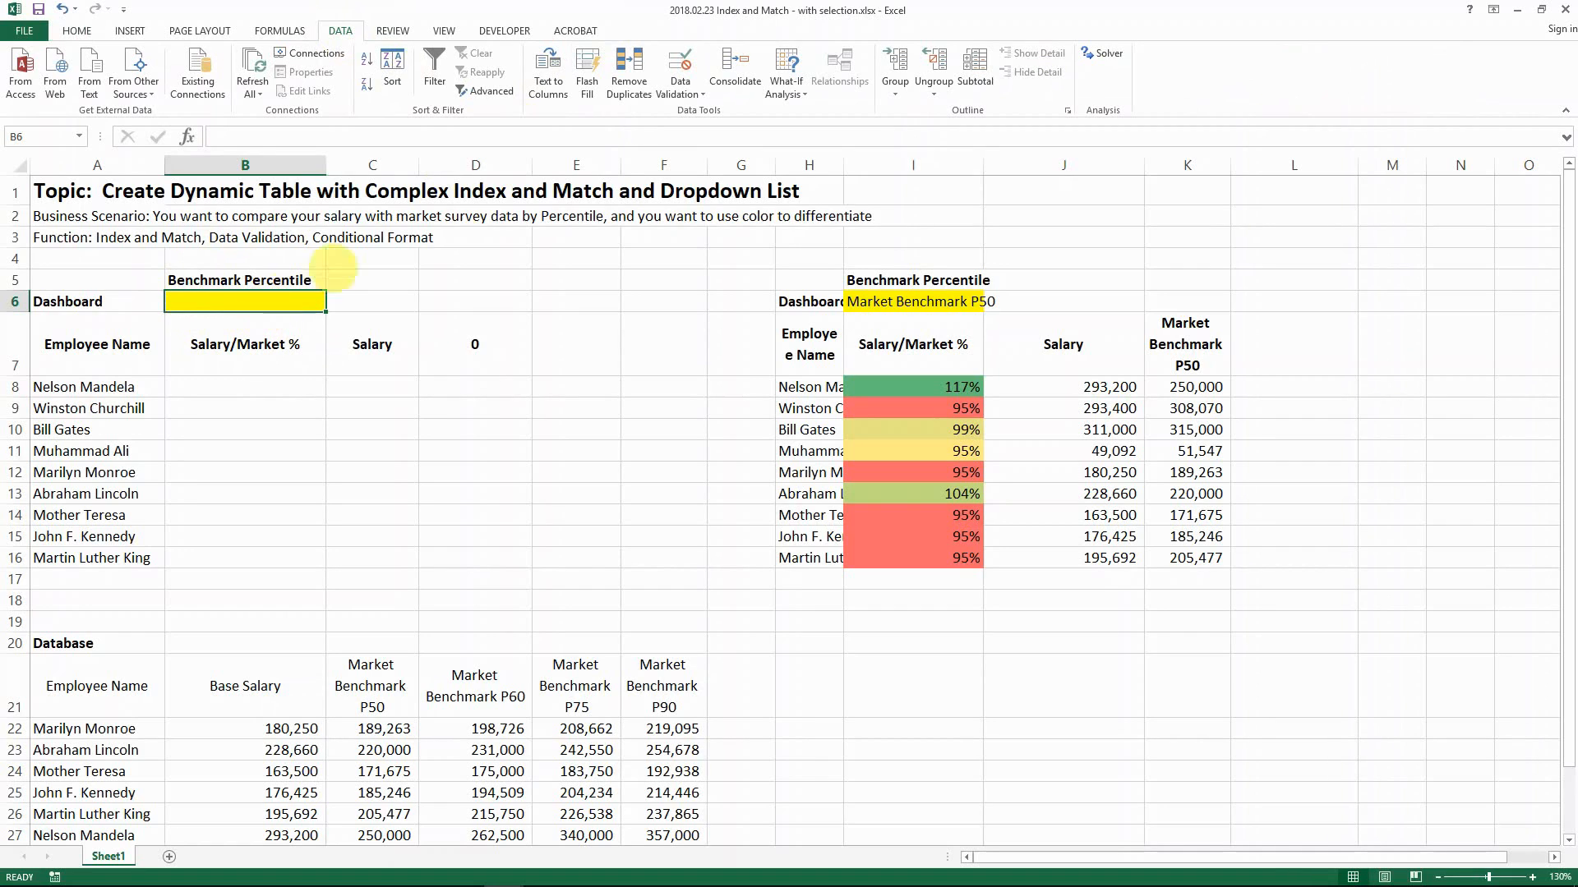
click(681, 87)
click(696, 116)
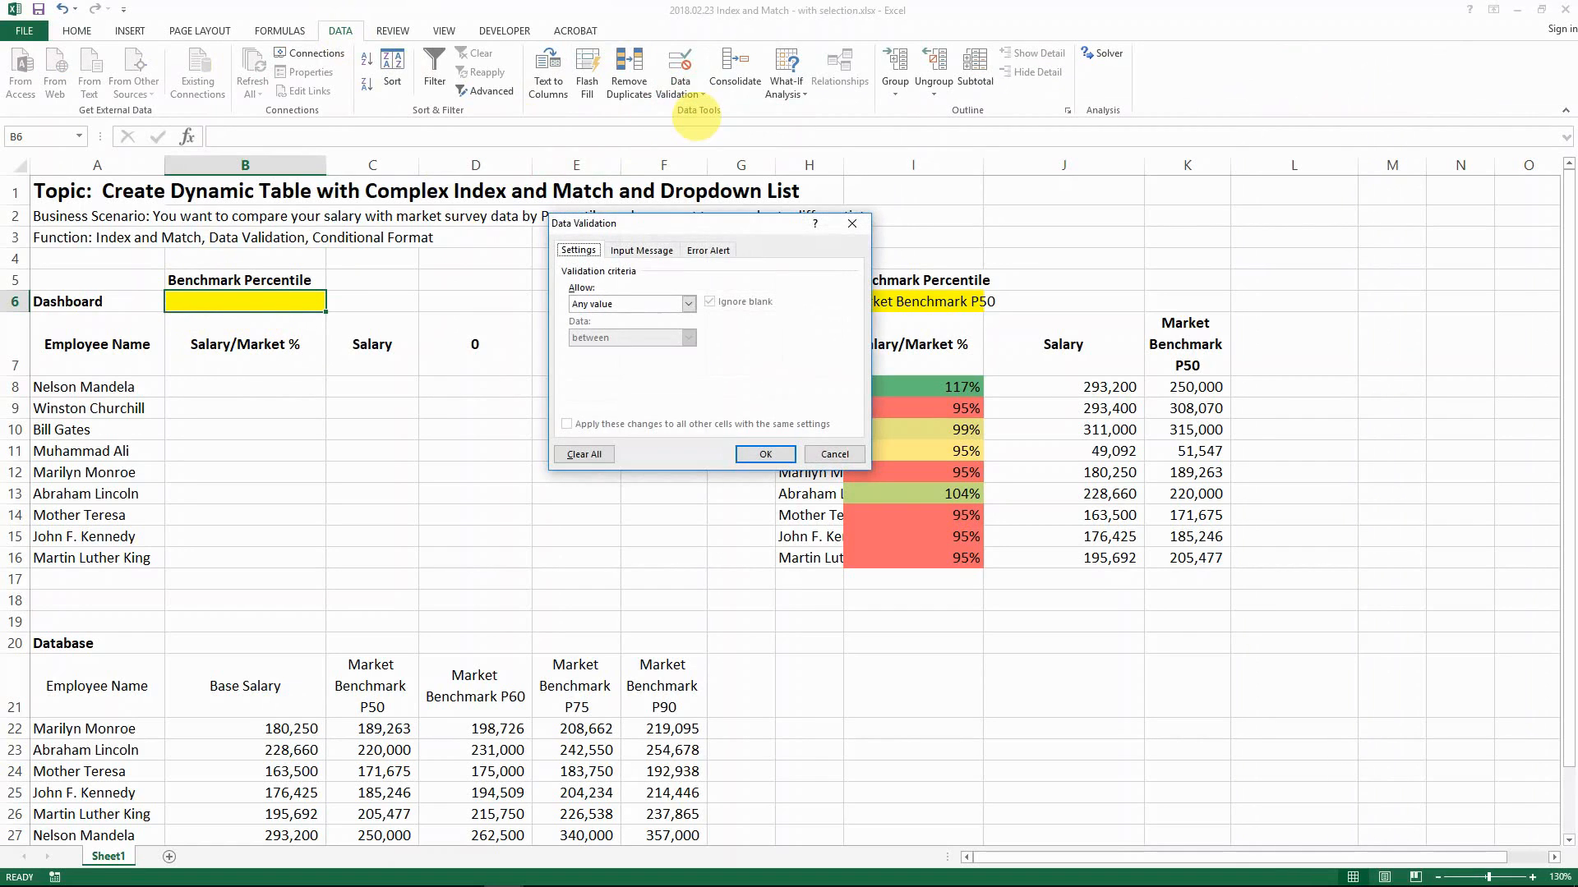
click(637, 304)
click(633, 350)
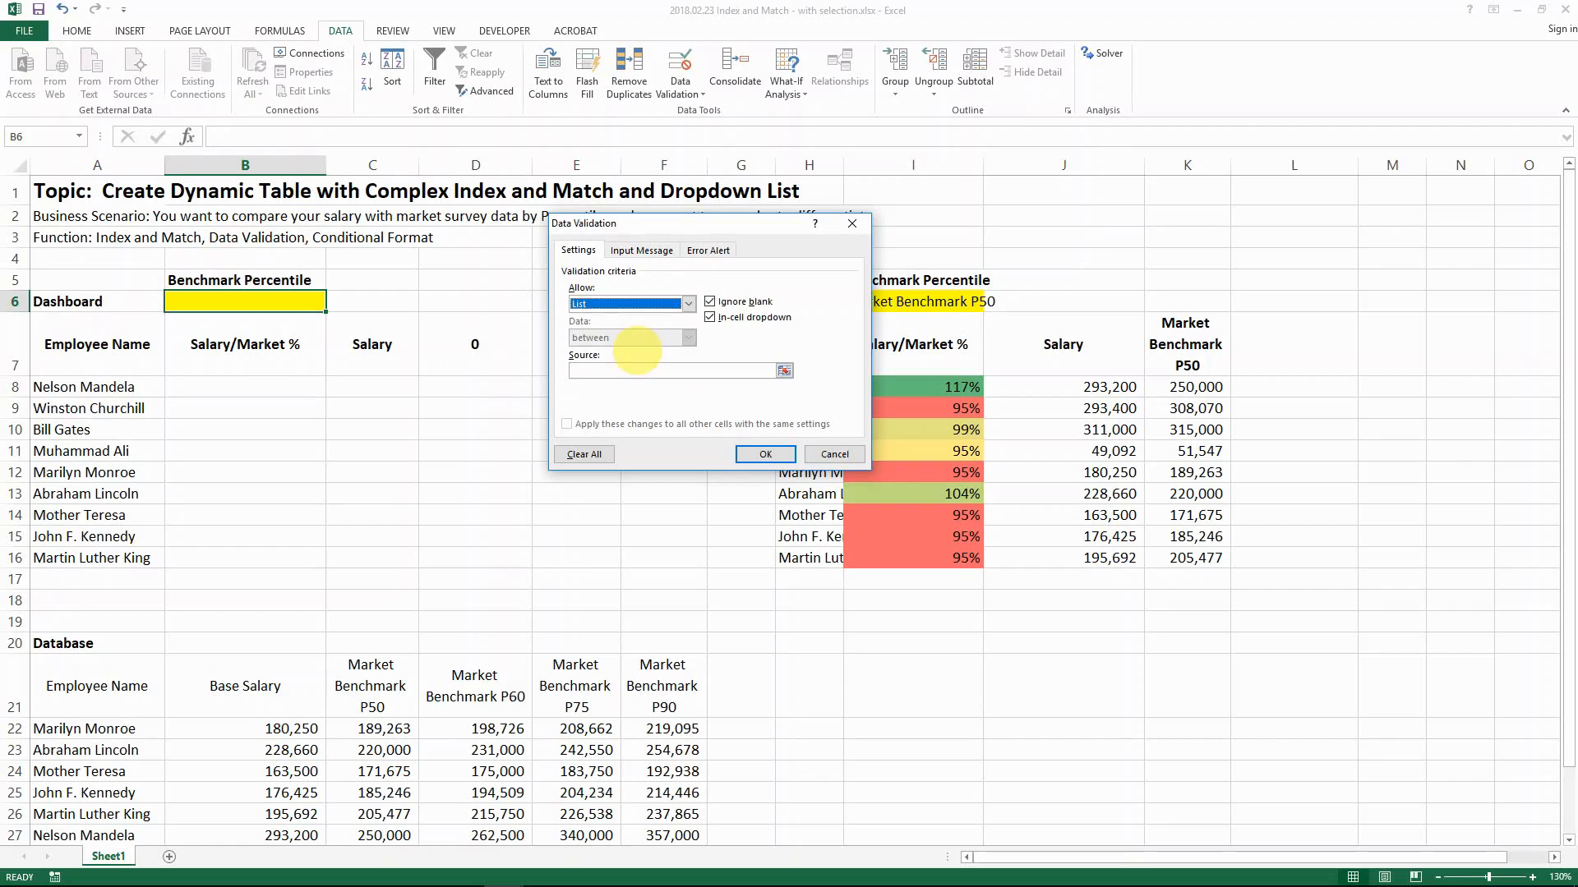
click(604, 370)
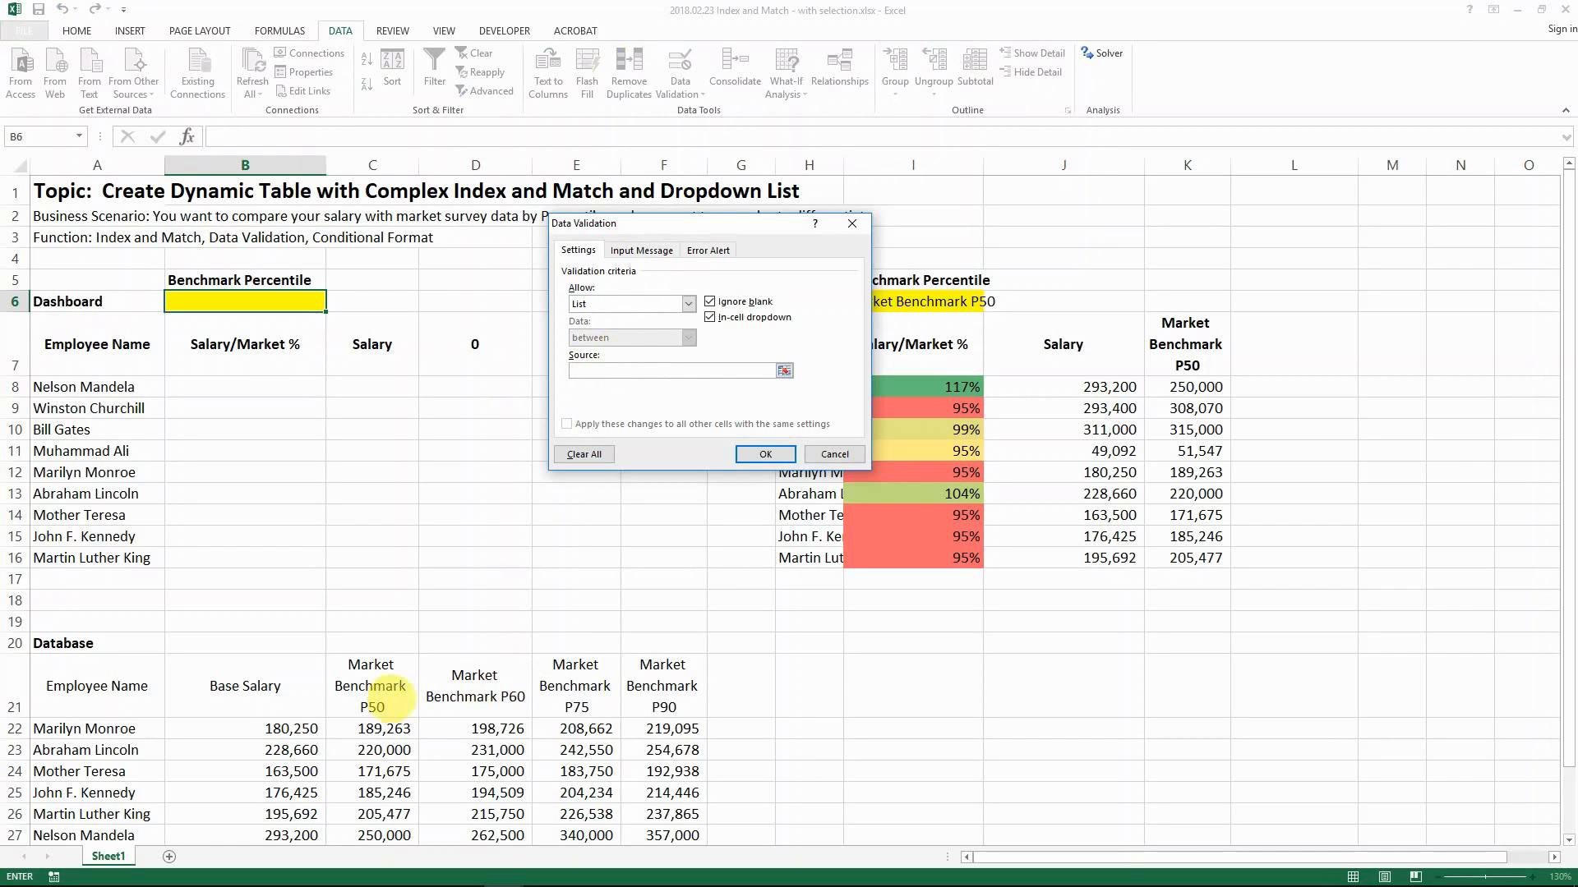
drag(372, 702, 662, 691)
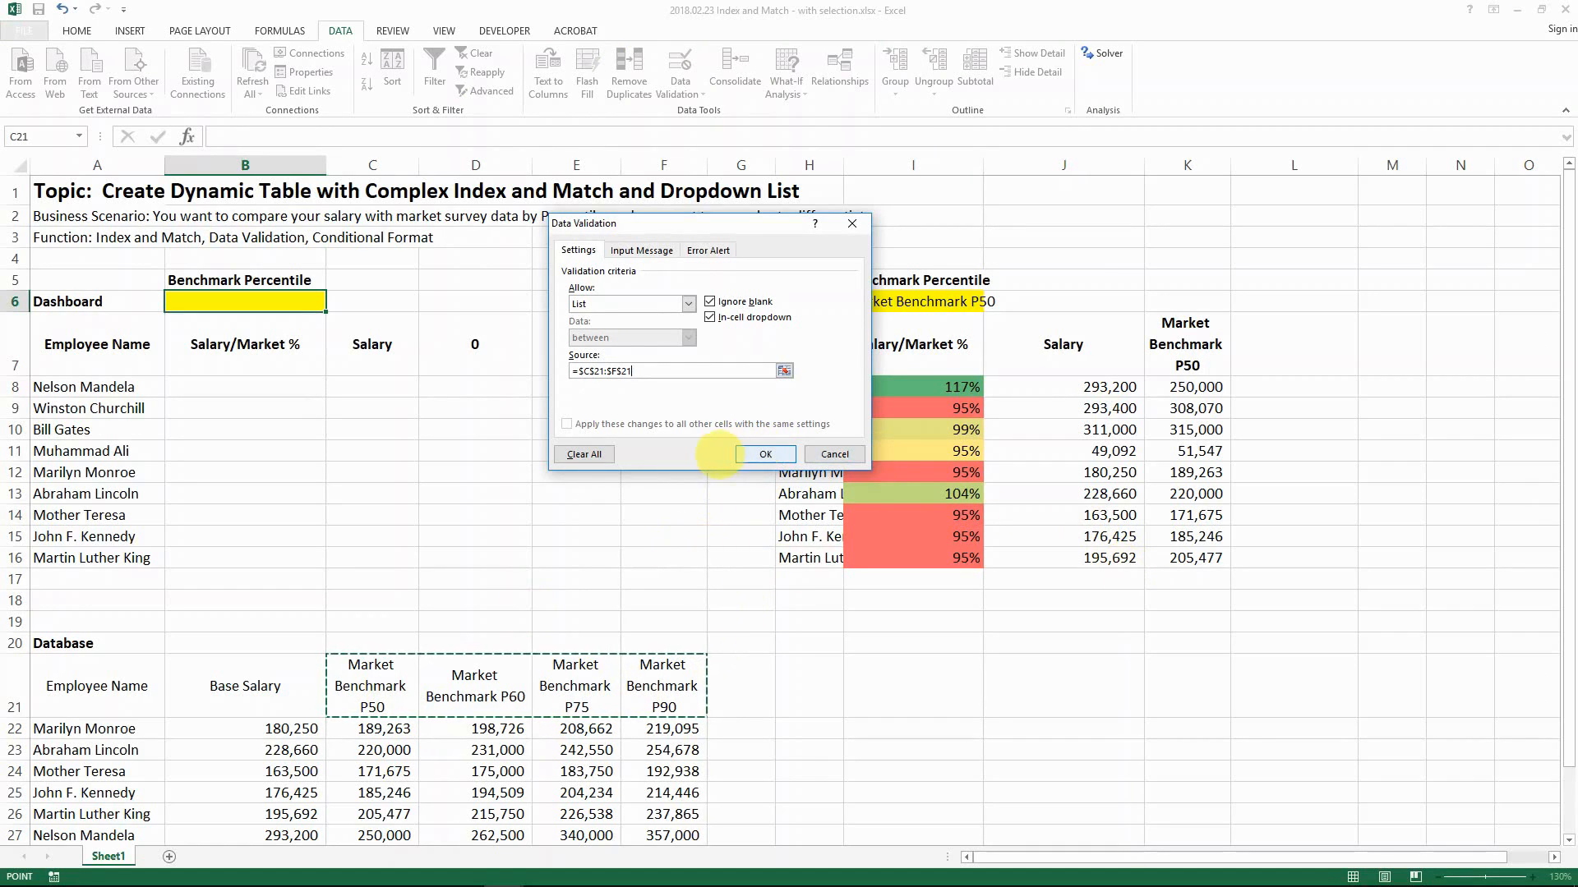
click(764, 455)
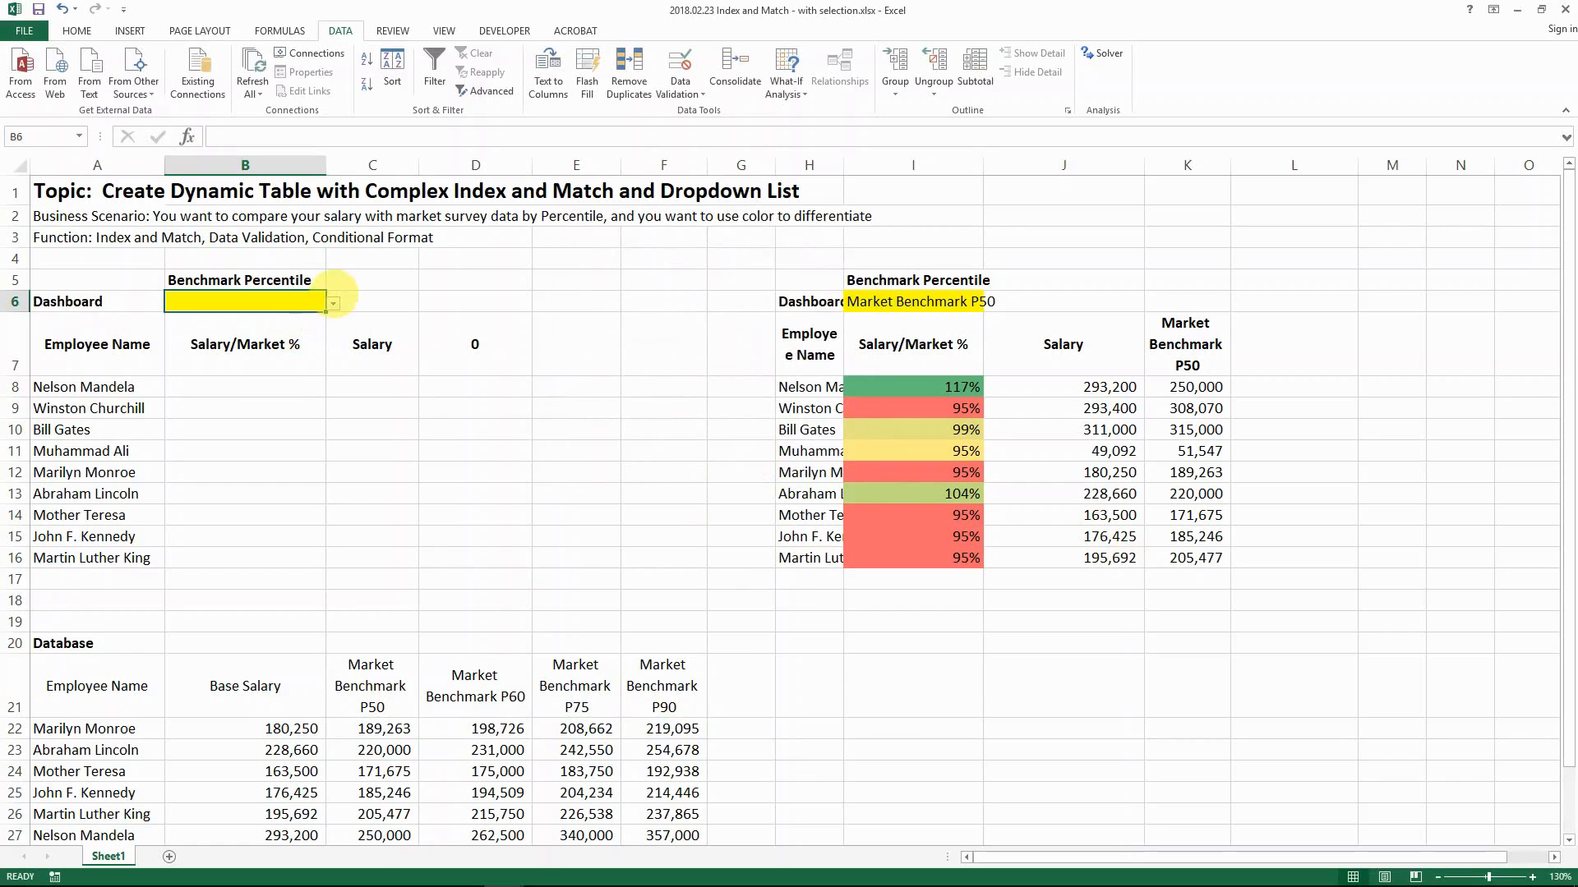
Test the dropdown list in B6 by choosing Market Benchmark P60 and Market Benchmark P75
click(333, 304)
click(307, 335)
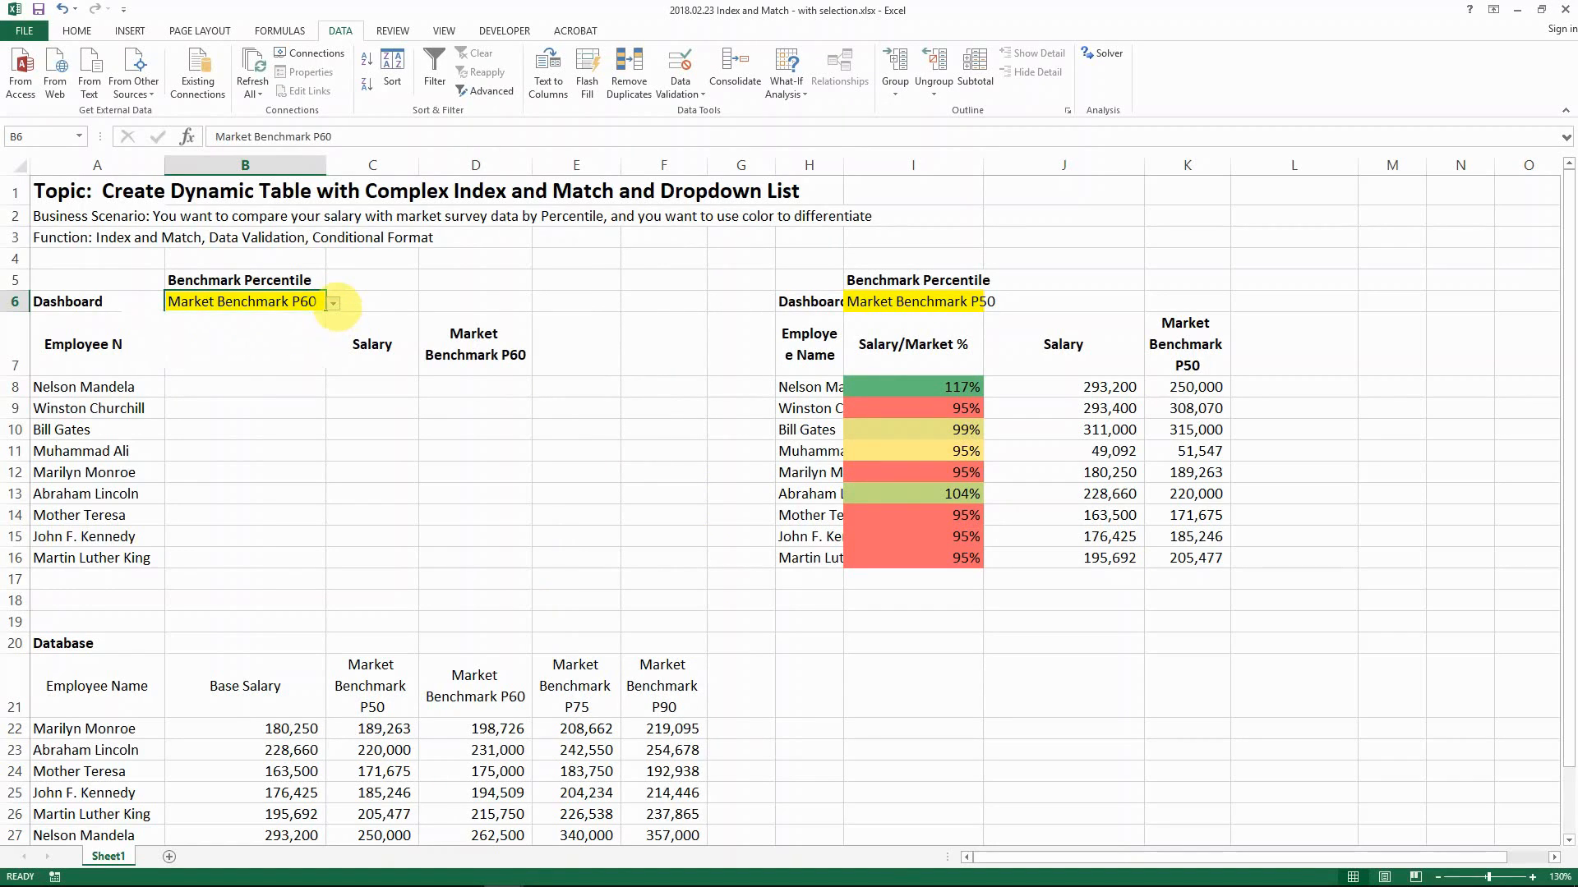
click(332, 304)
click(308, 347)
click(354, 349)
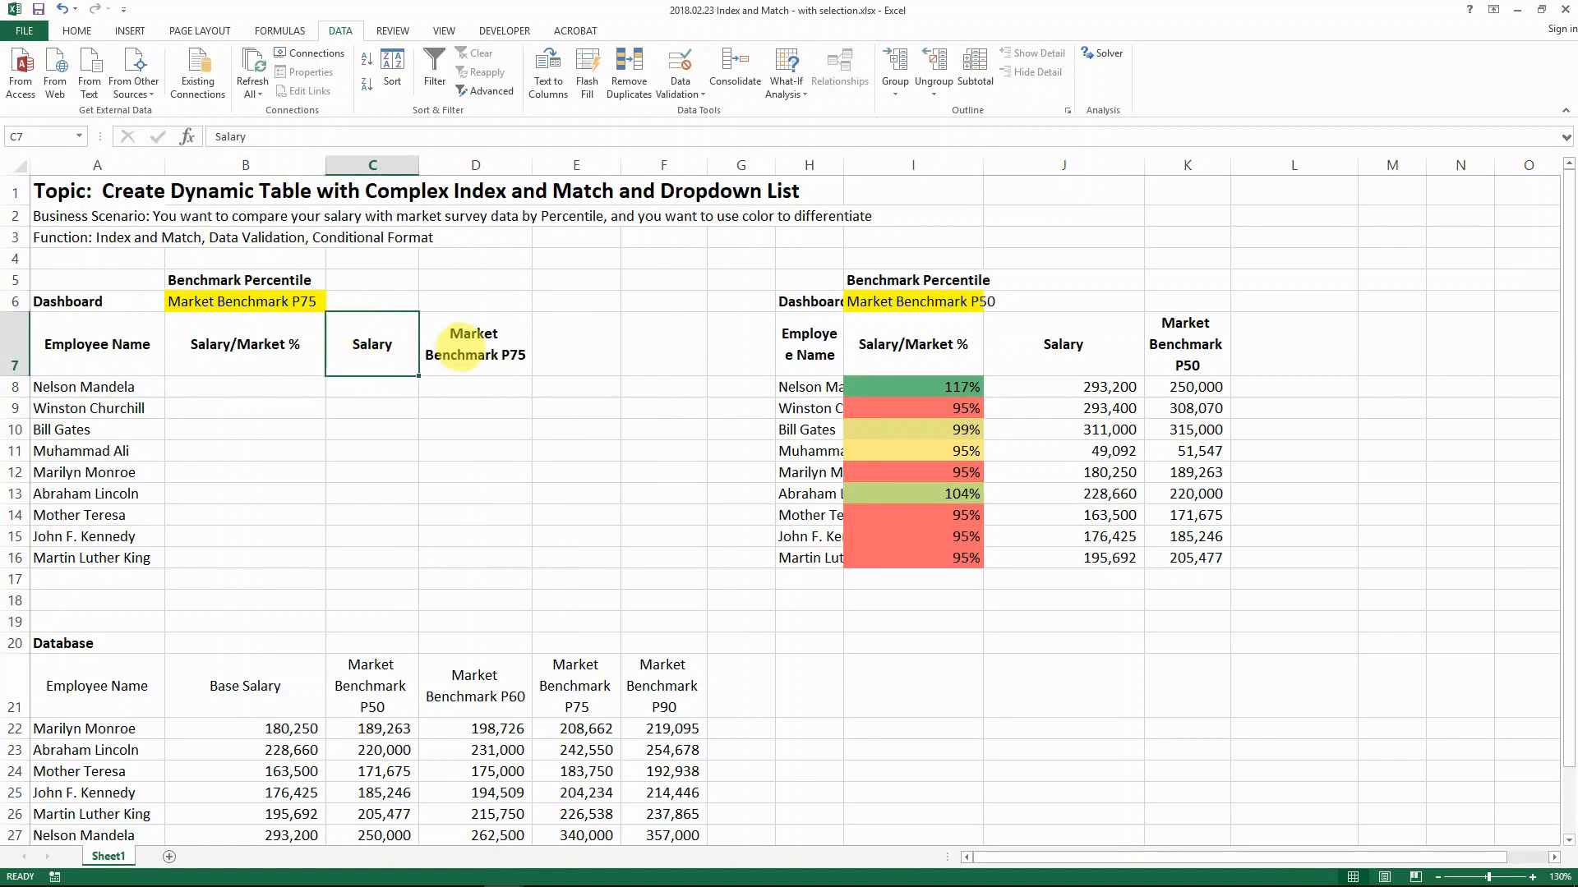
Enter the formula =B6 in header cell D7 to link it to the selected benchmark percentile
click(461, 355)
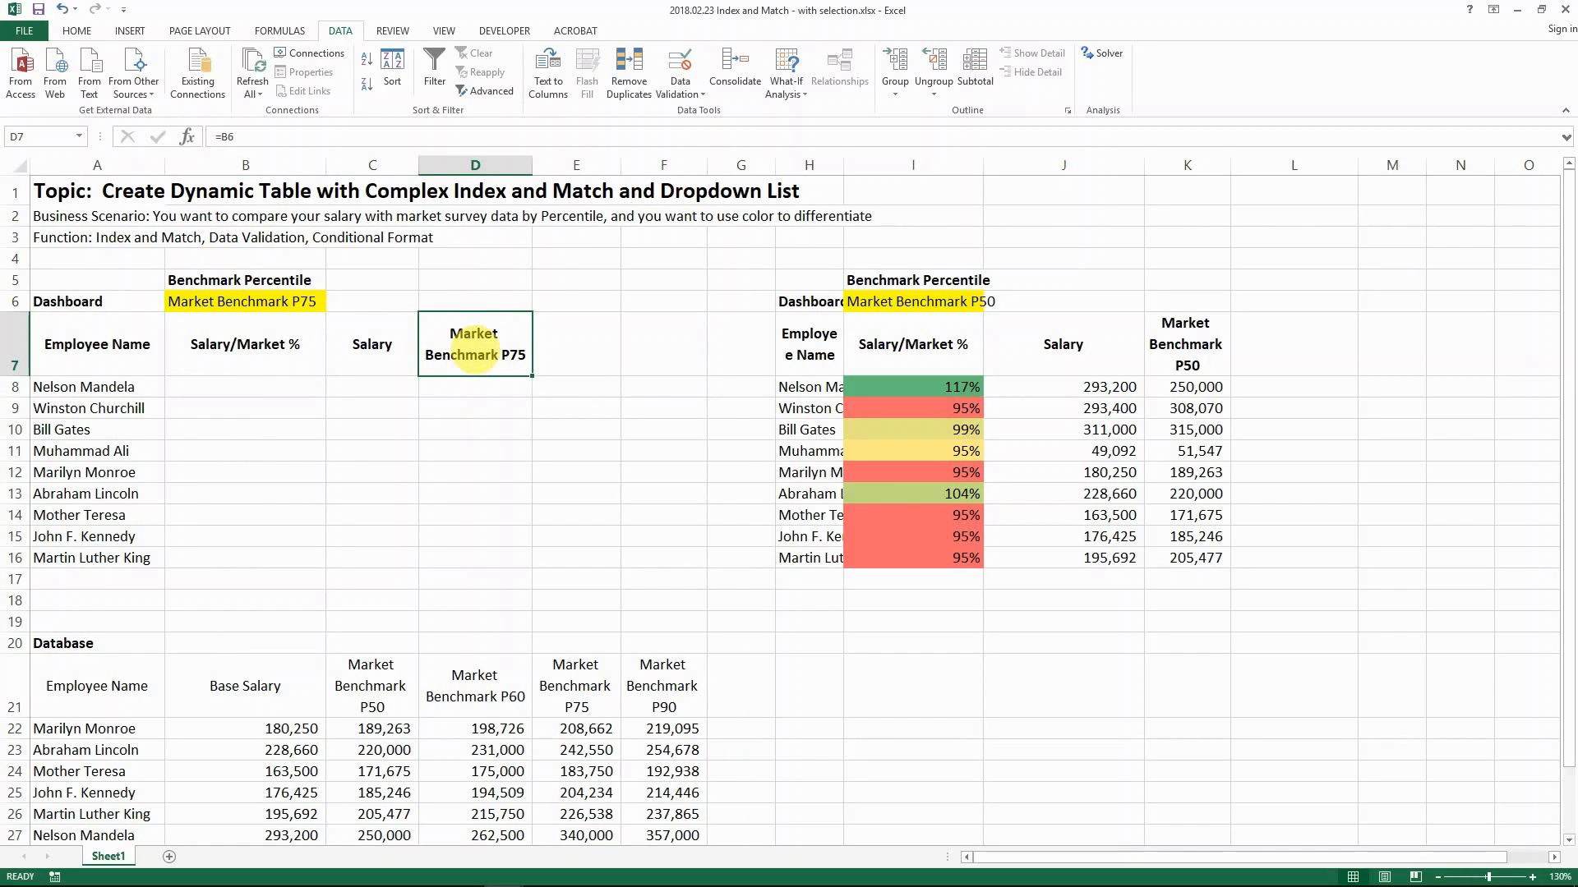
text(=)
key(Left)
key(Left)
key(Up)
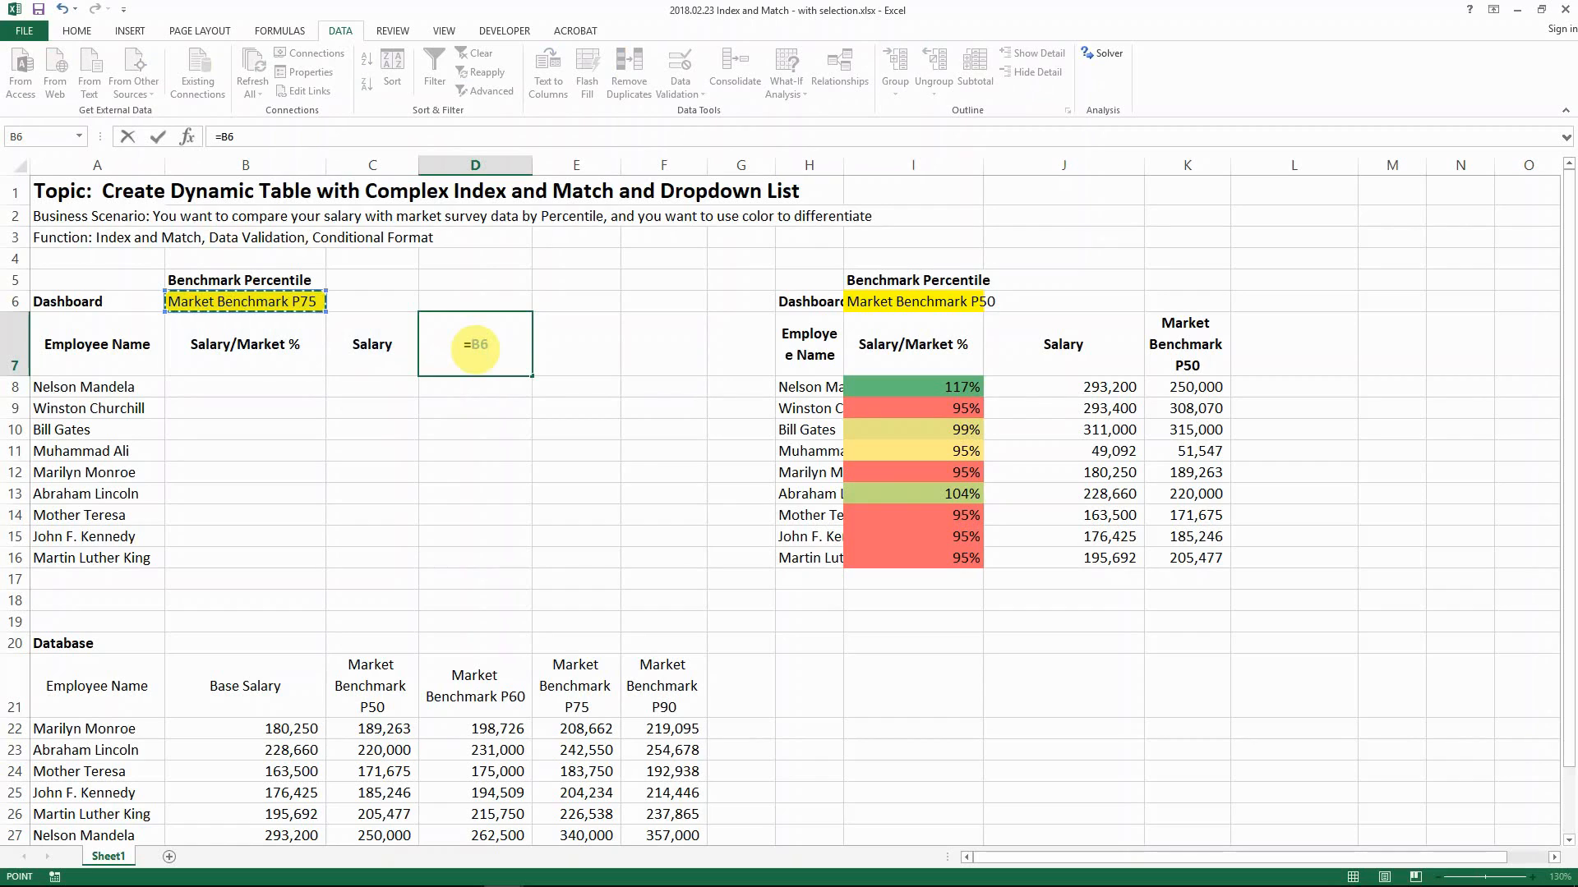
key(Return)
click(465, 352)
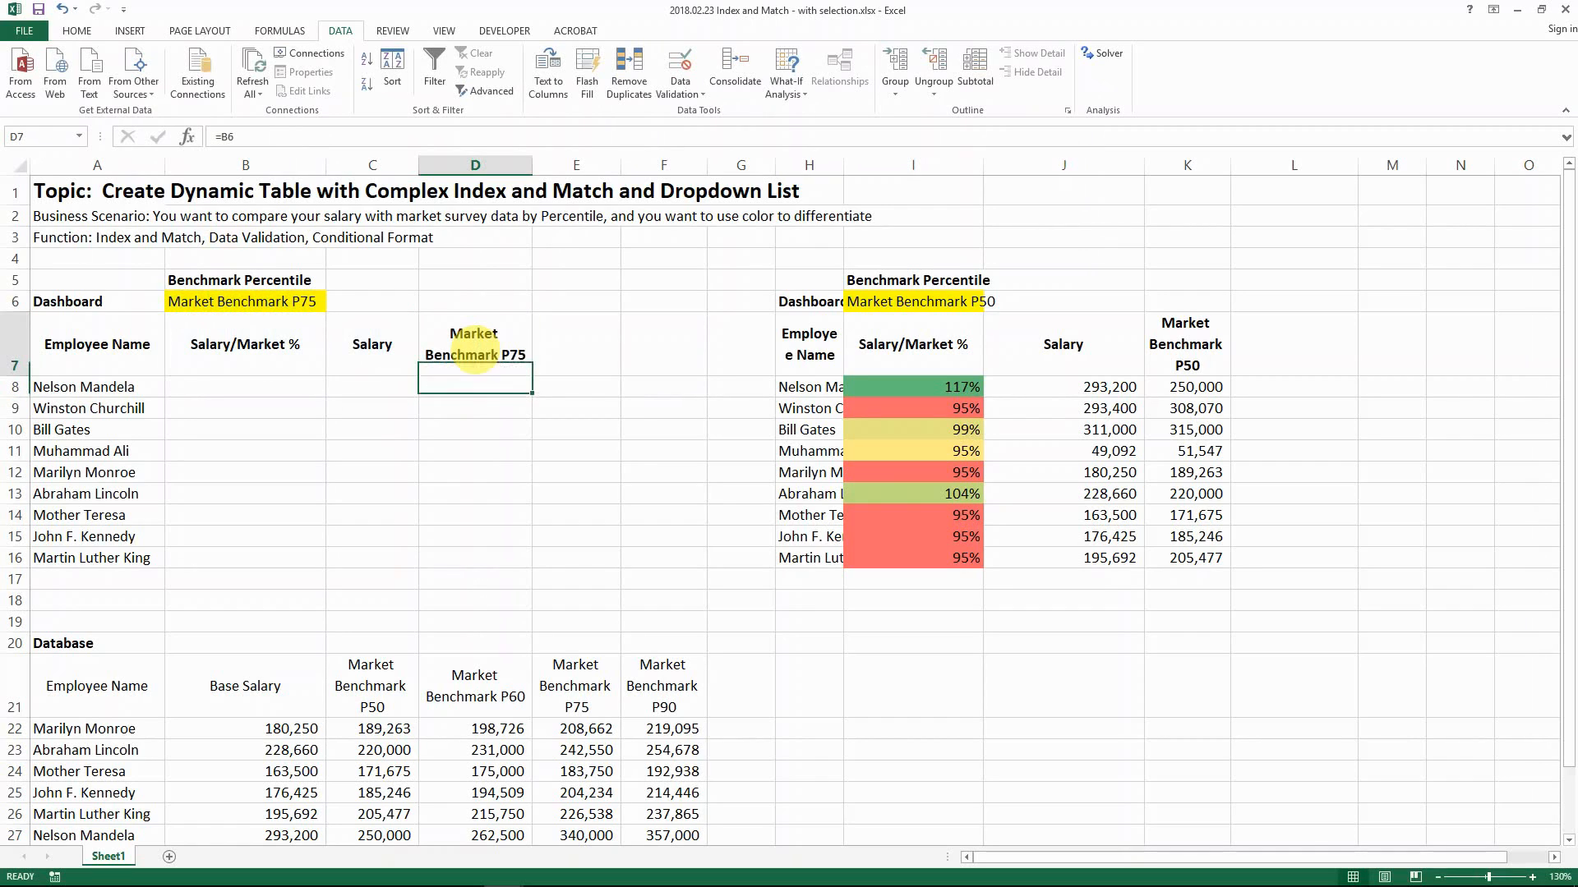
Choose Market Benchmark P60 from the dropdown list in B6 and check the linked header in D7
click(296, 305)
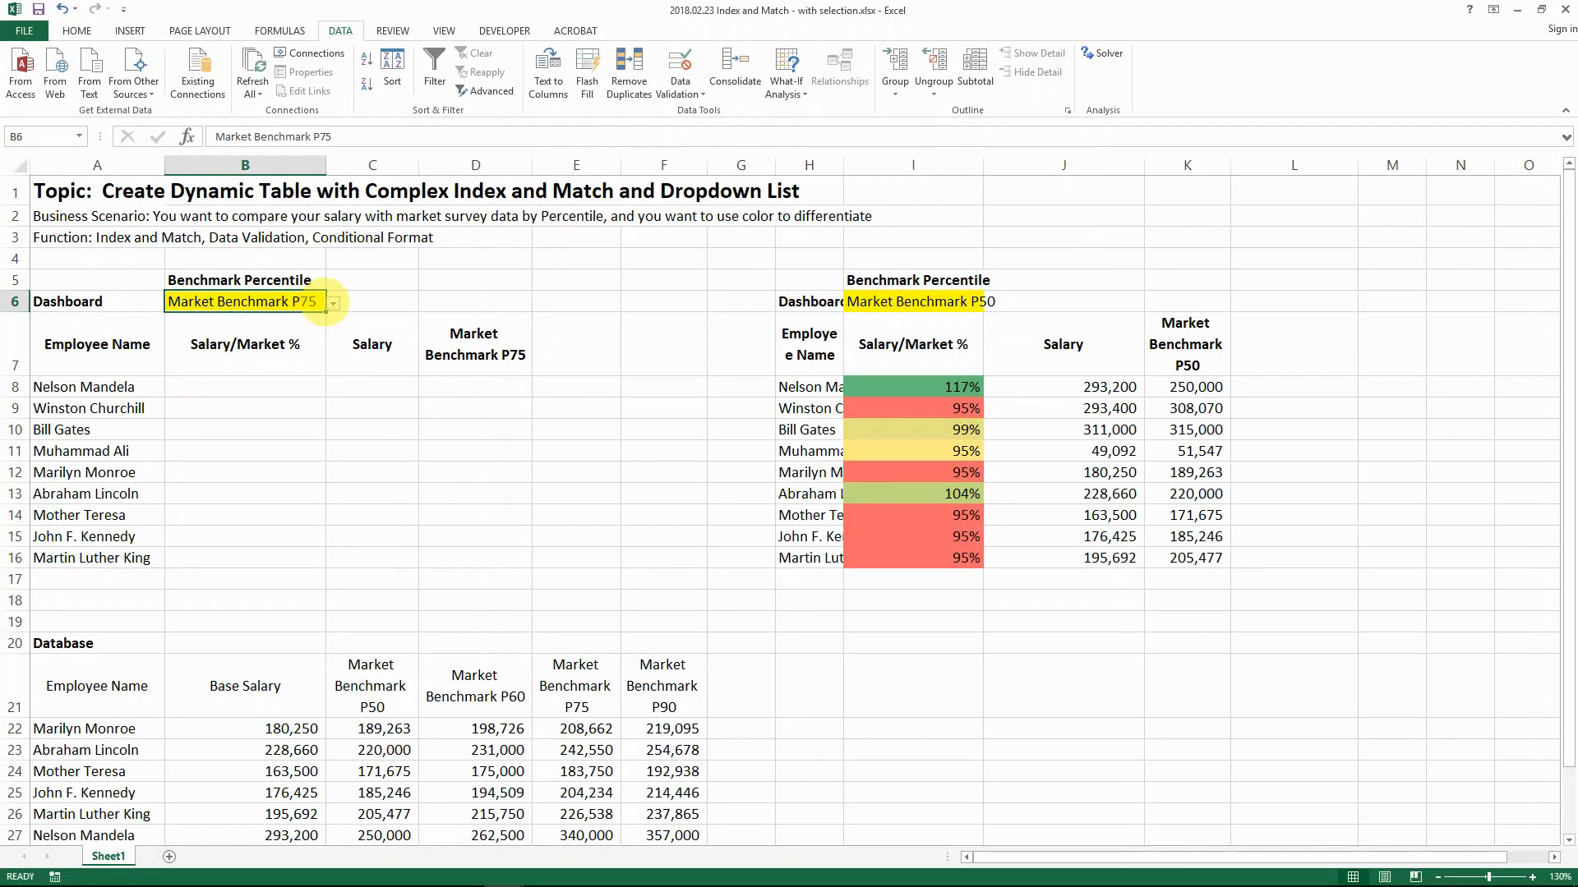
click(333, 303)
click(316, 329)
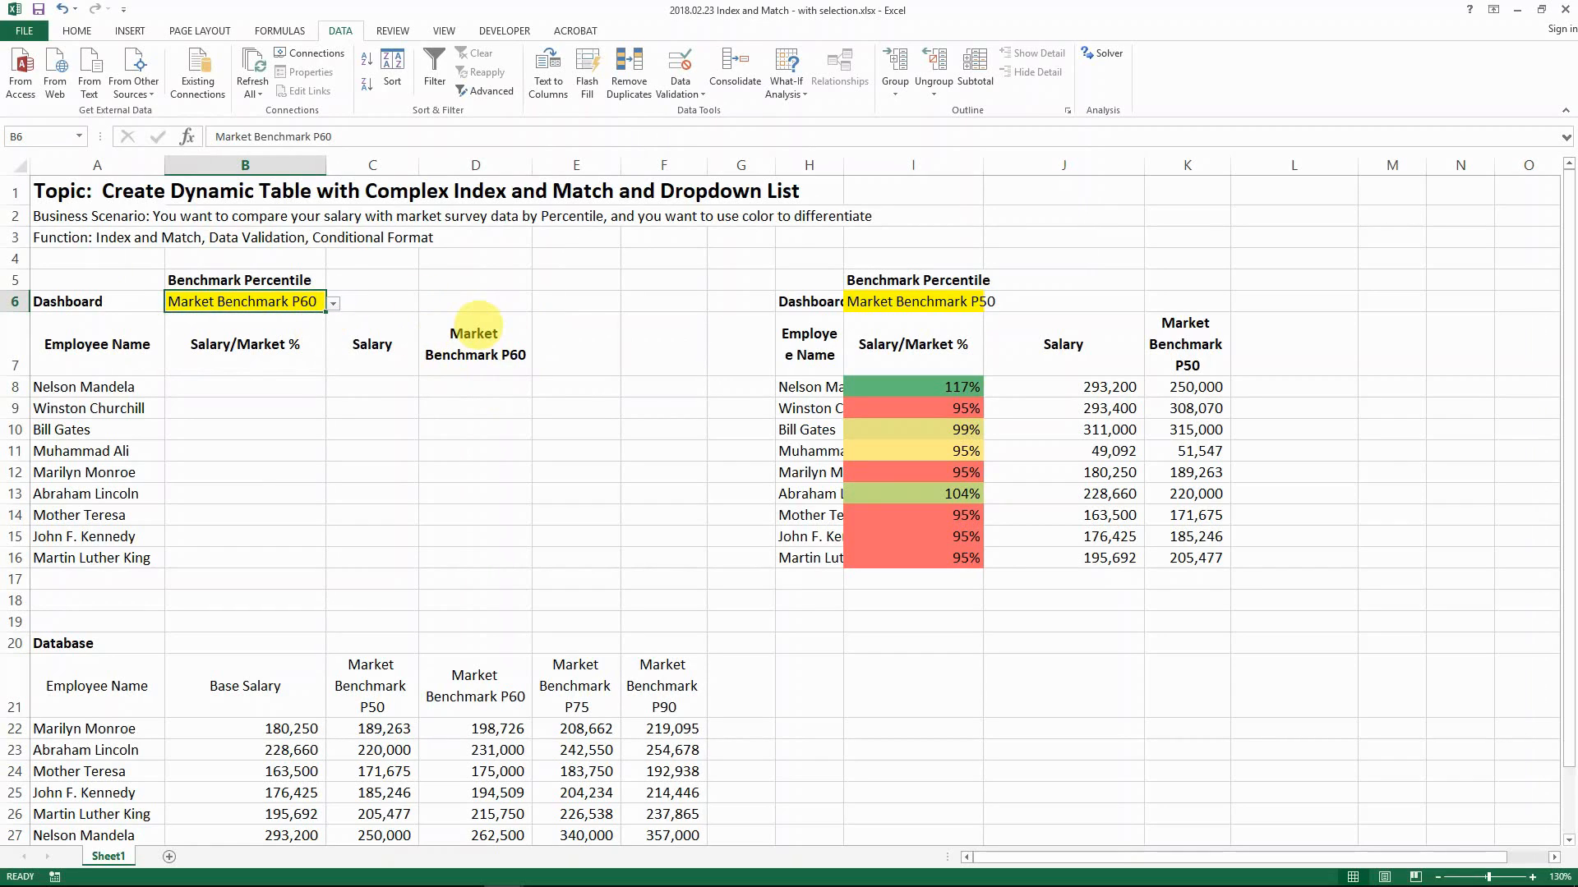
click(475, 323)
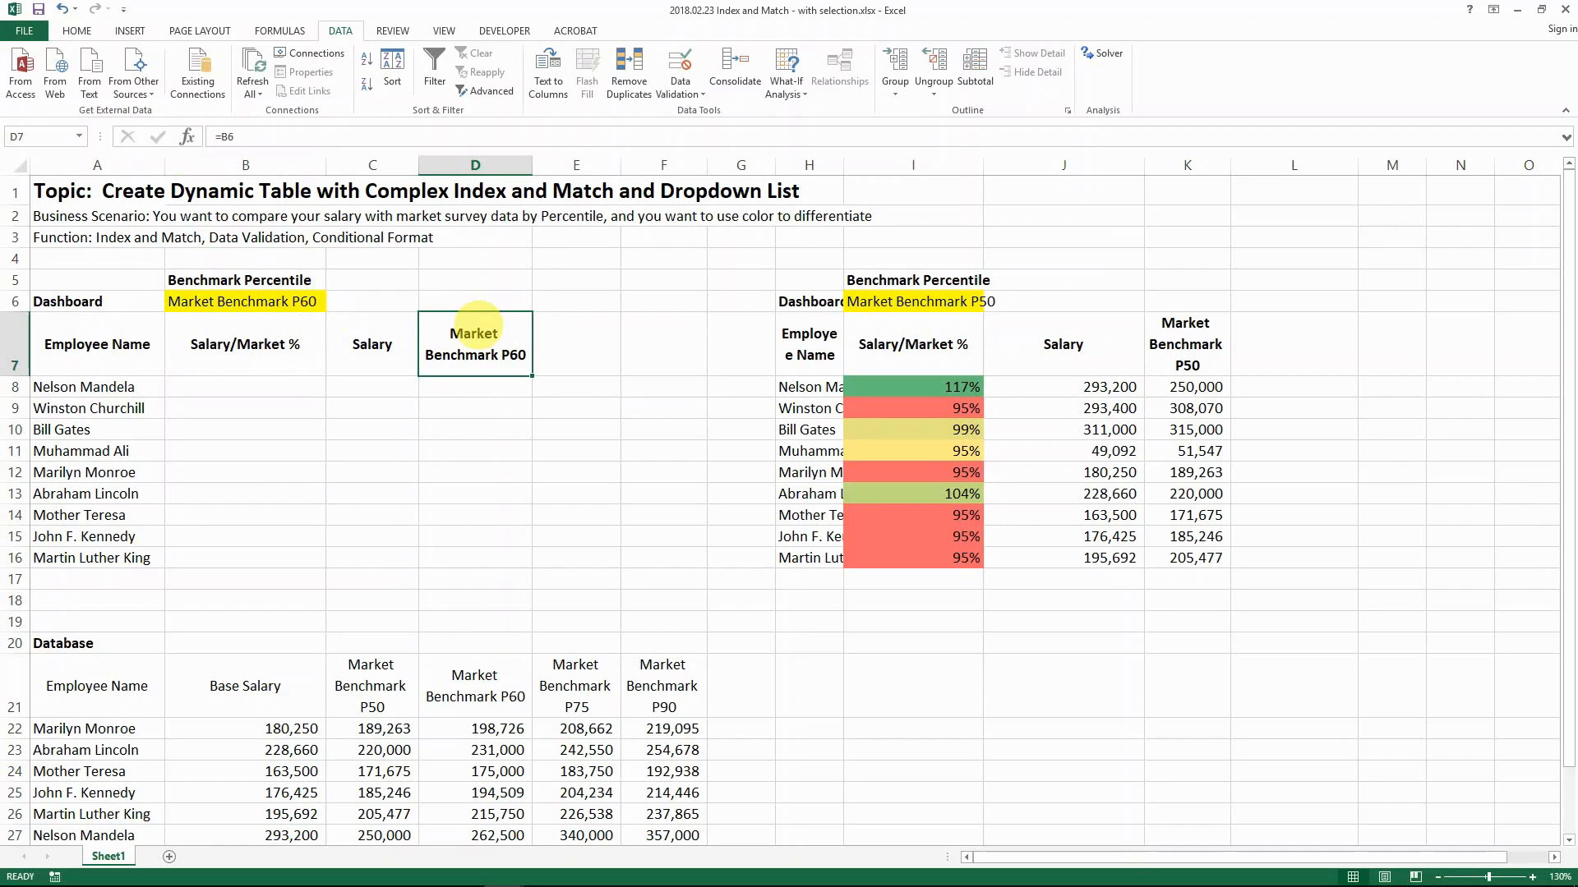
Start an INDEX formula in C8, the first Salary cell, with the absolute Base Salary range $B$22:$B$30 as its array
key(Down)
key(Left)
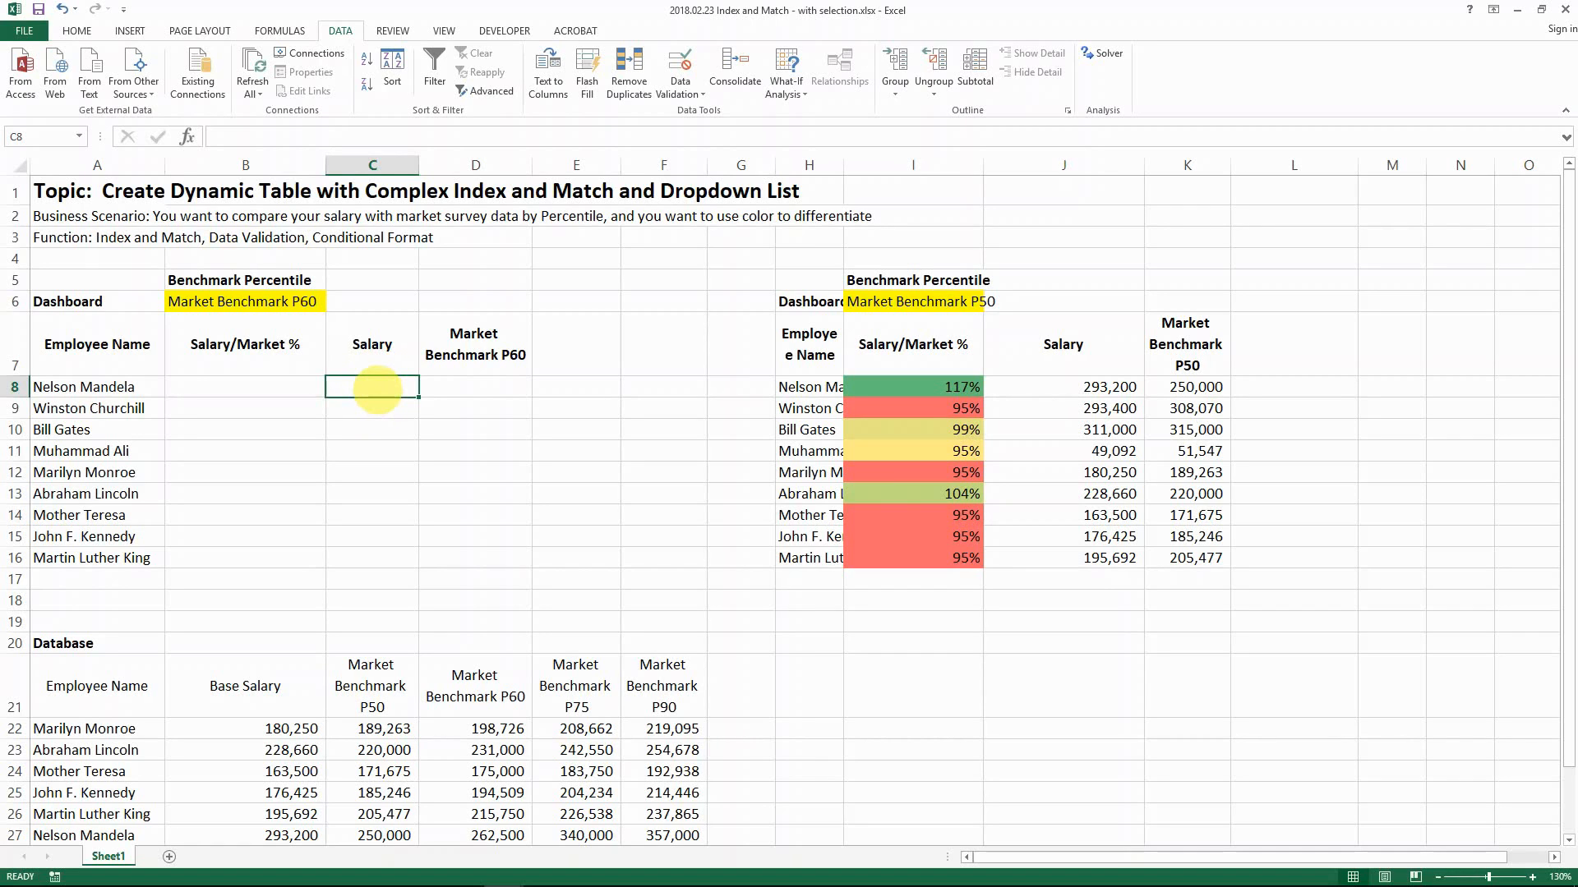
scroll(288, 672, down, 2)
drag(118, 547, 235, 765)
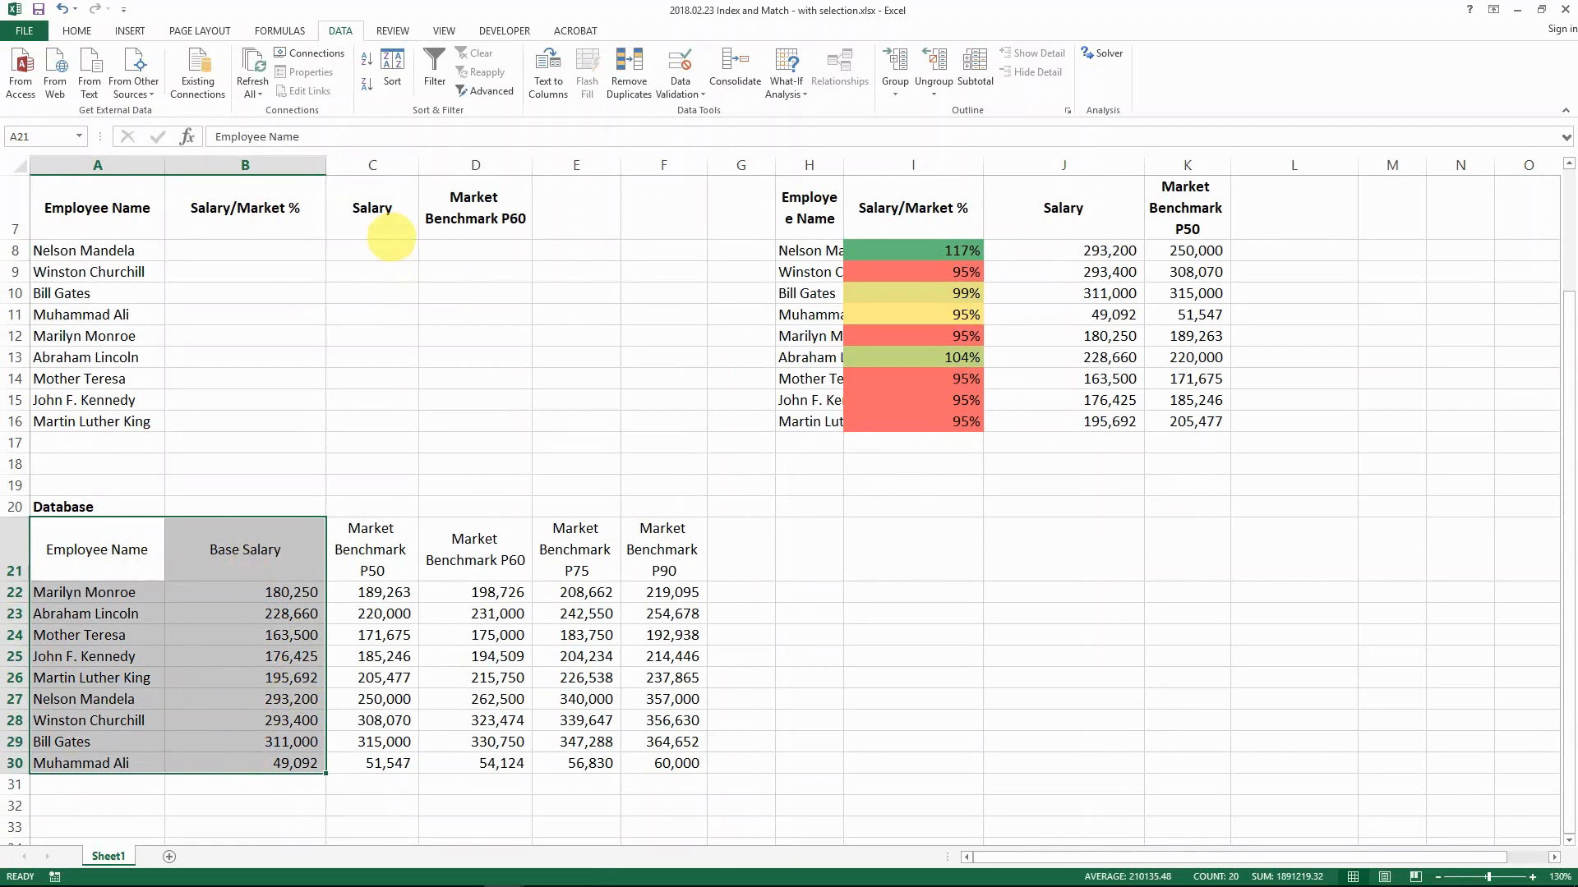
click(395, 250)
scroll(412, 352, up, 1)
text(=)
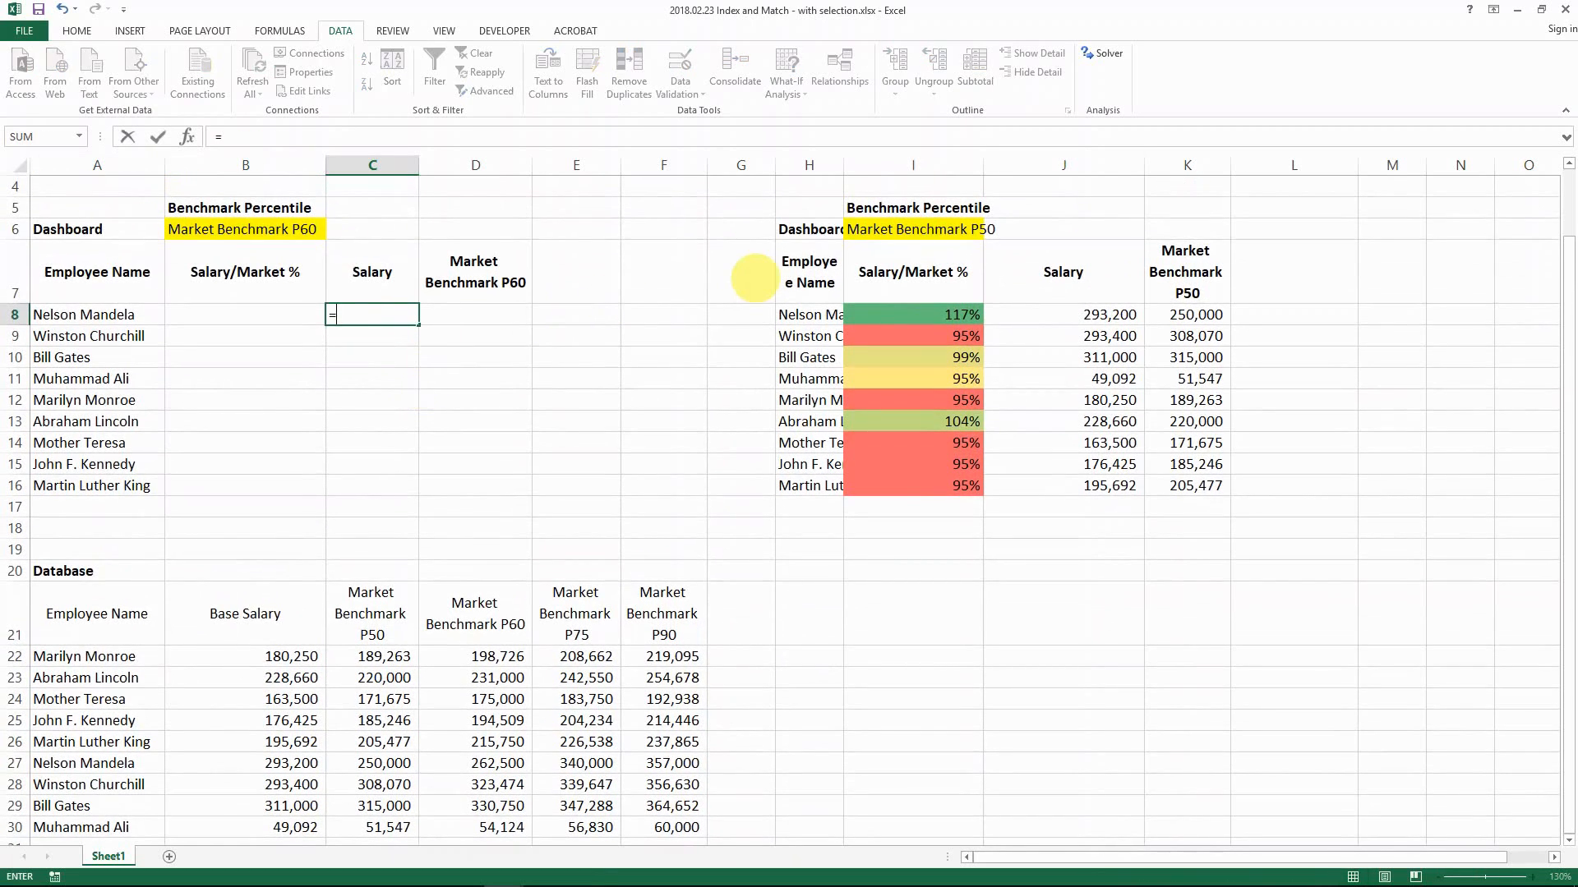
text(inde)
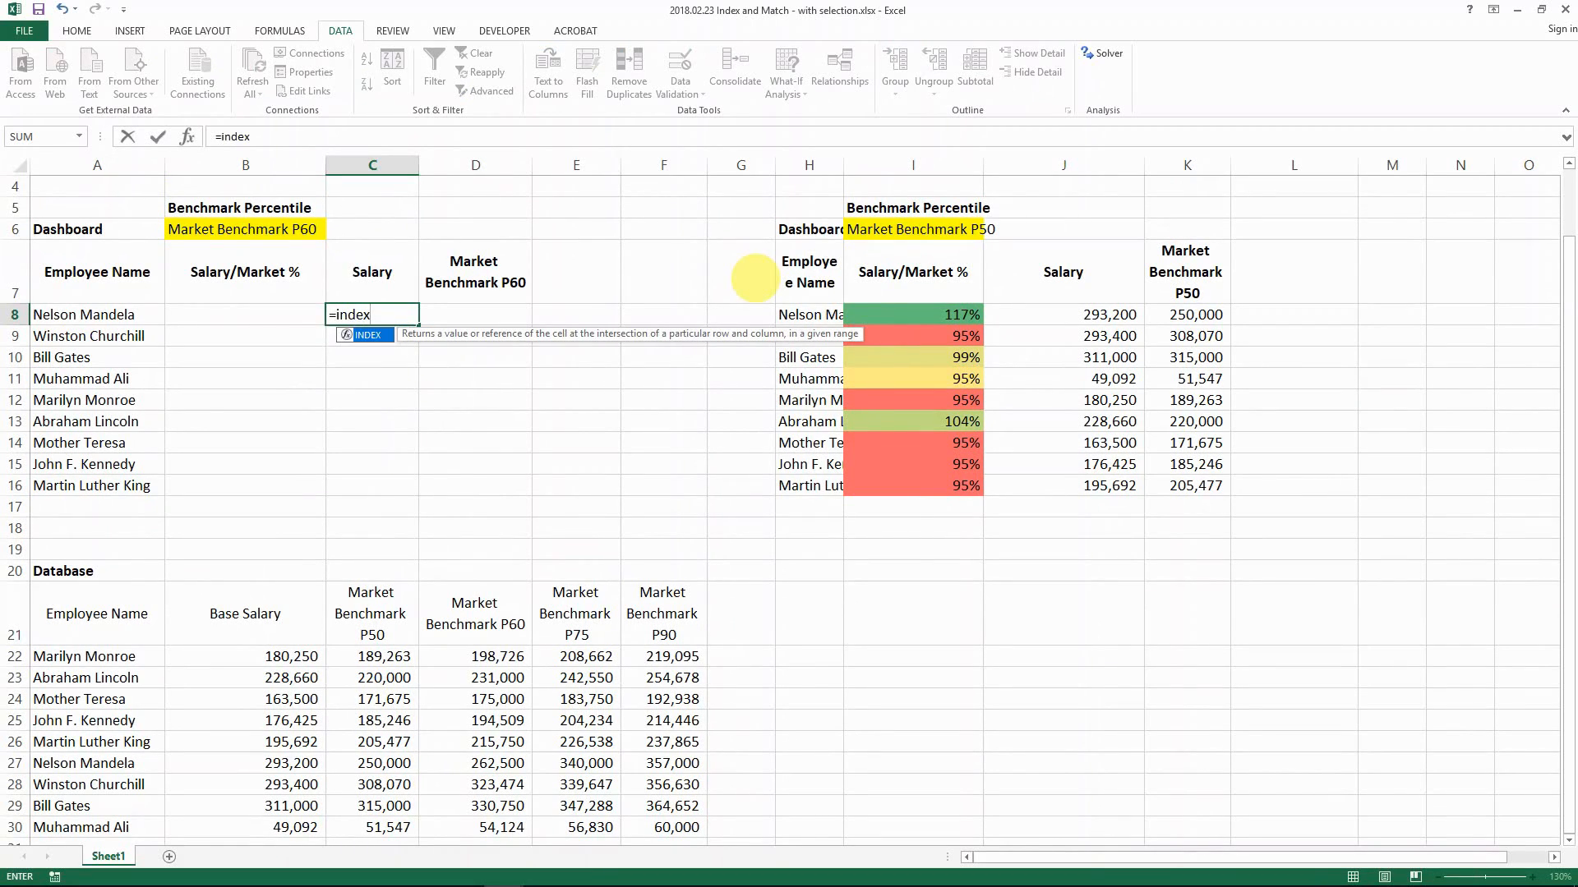
text(x)
key(Tab)
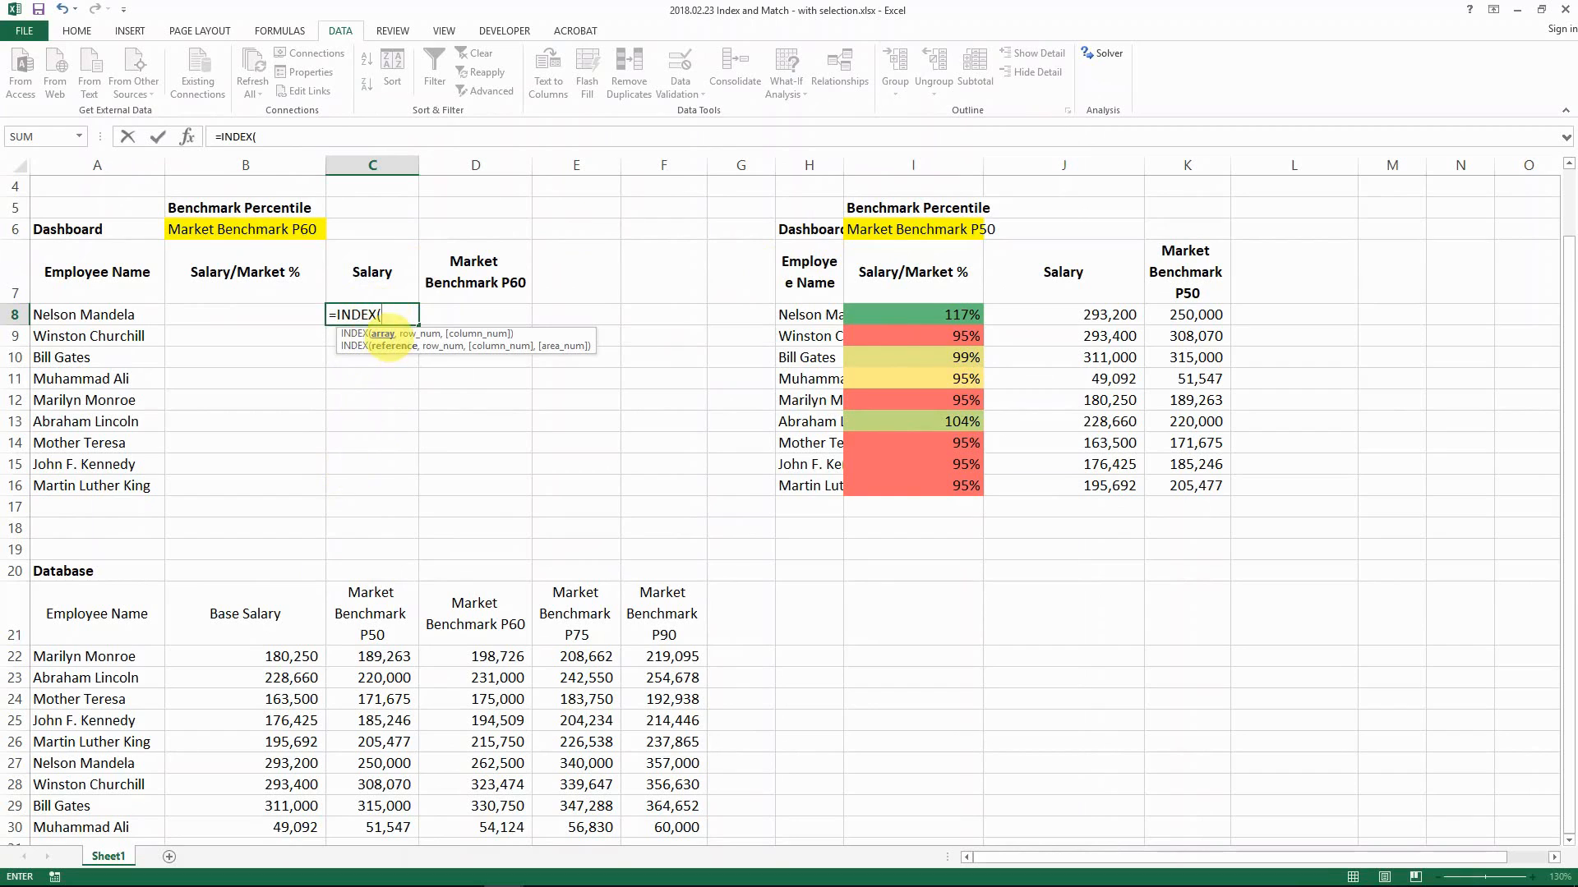
drag(292, 655, 292, 817)
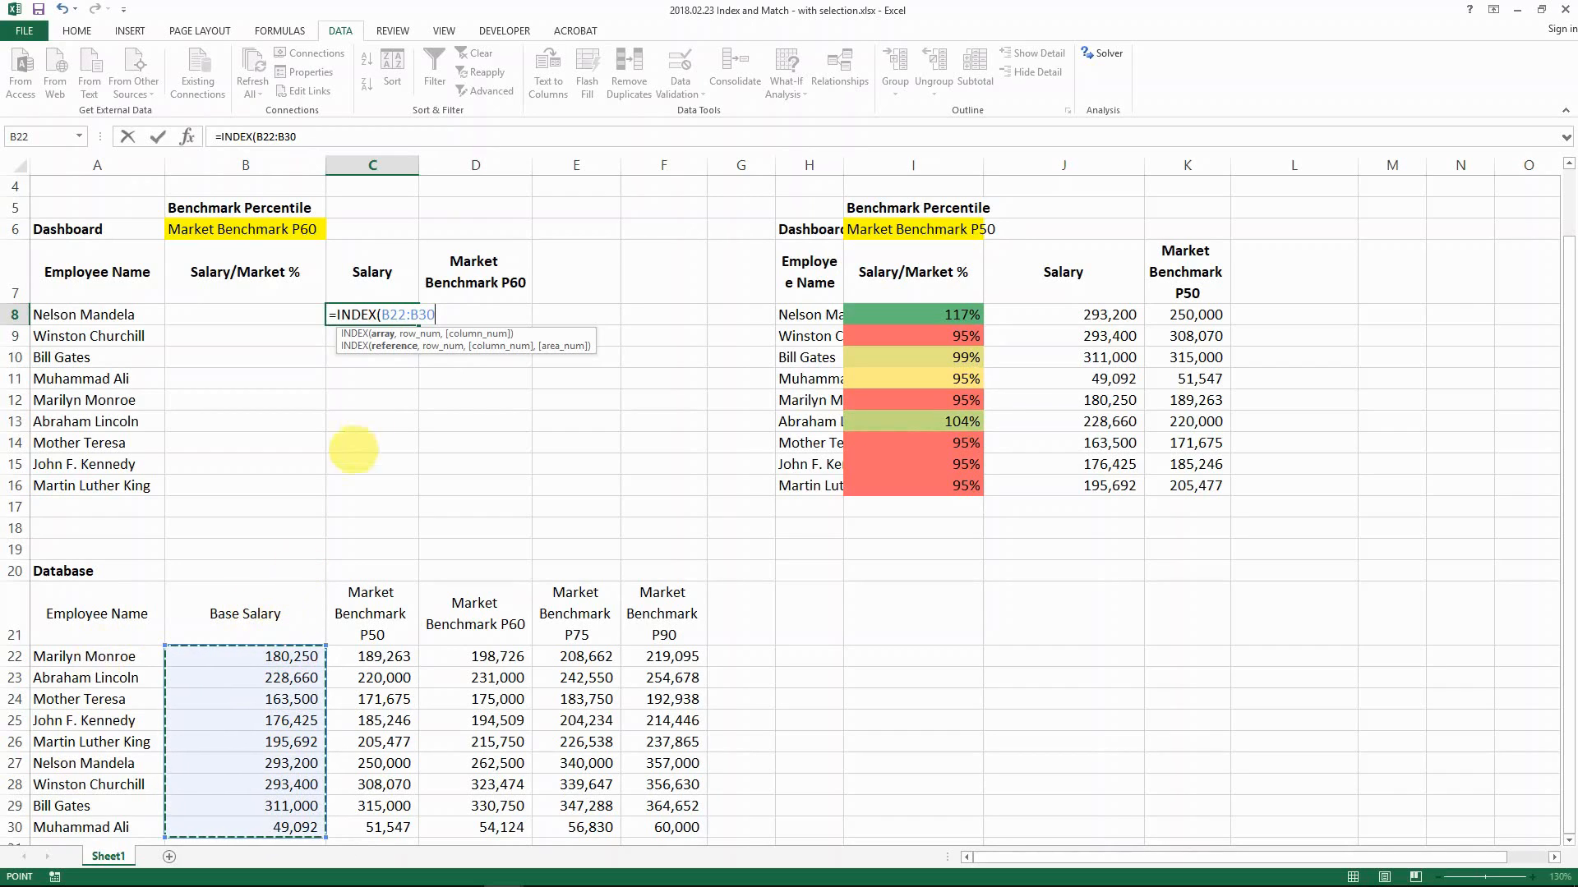
key(F4)
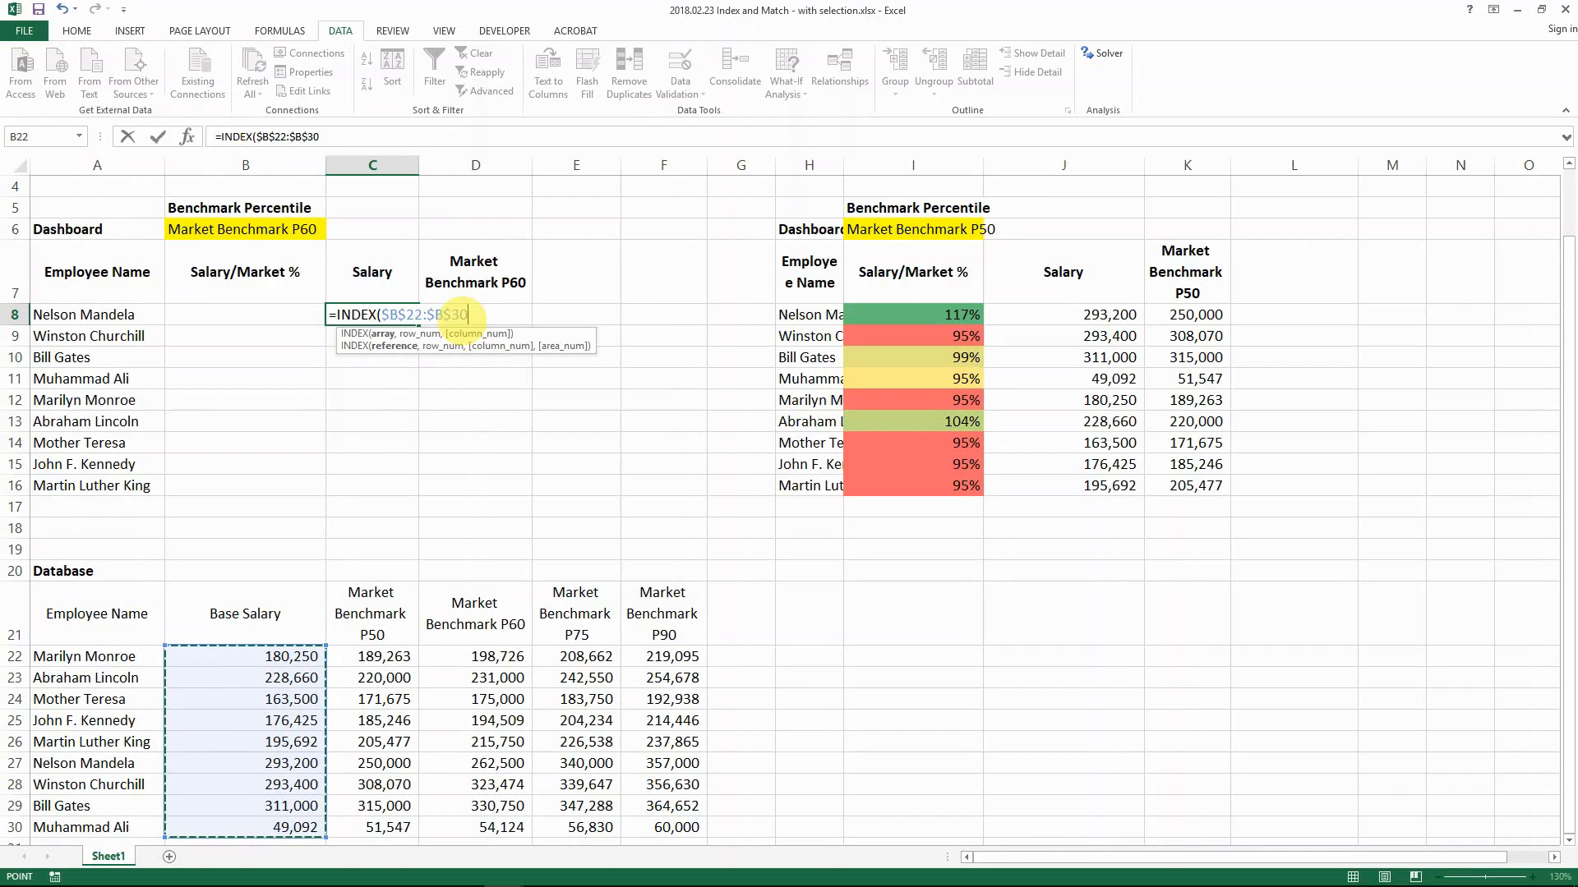
text(,)
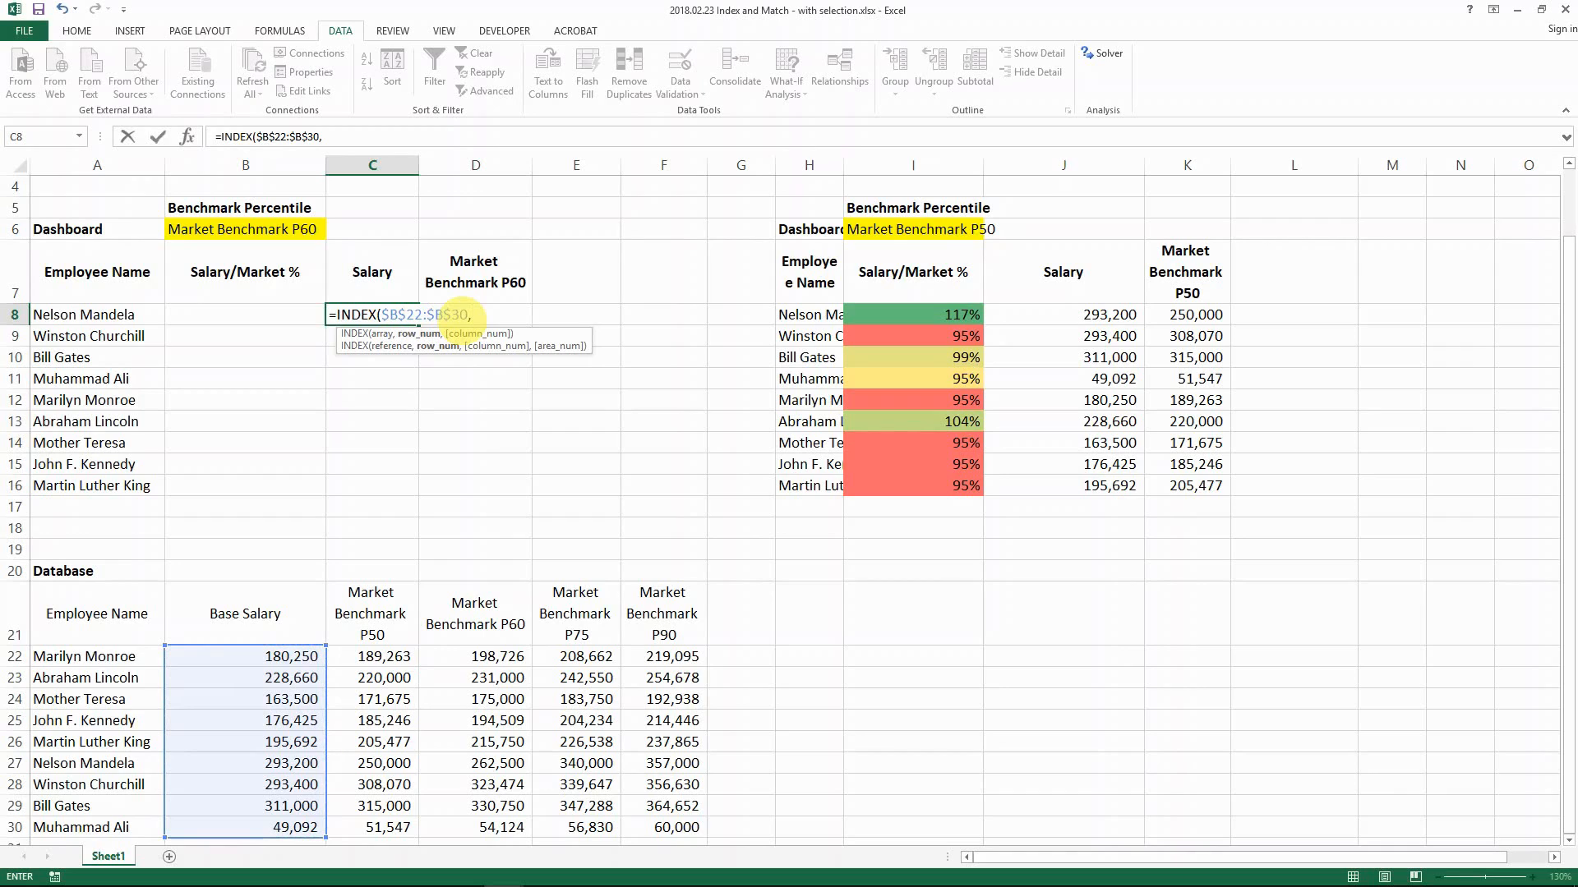
Add MATCH(A8,$A$22:$A$30,0) as the row number of the INDEX formula in C8
text(m)
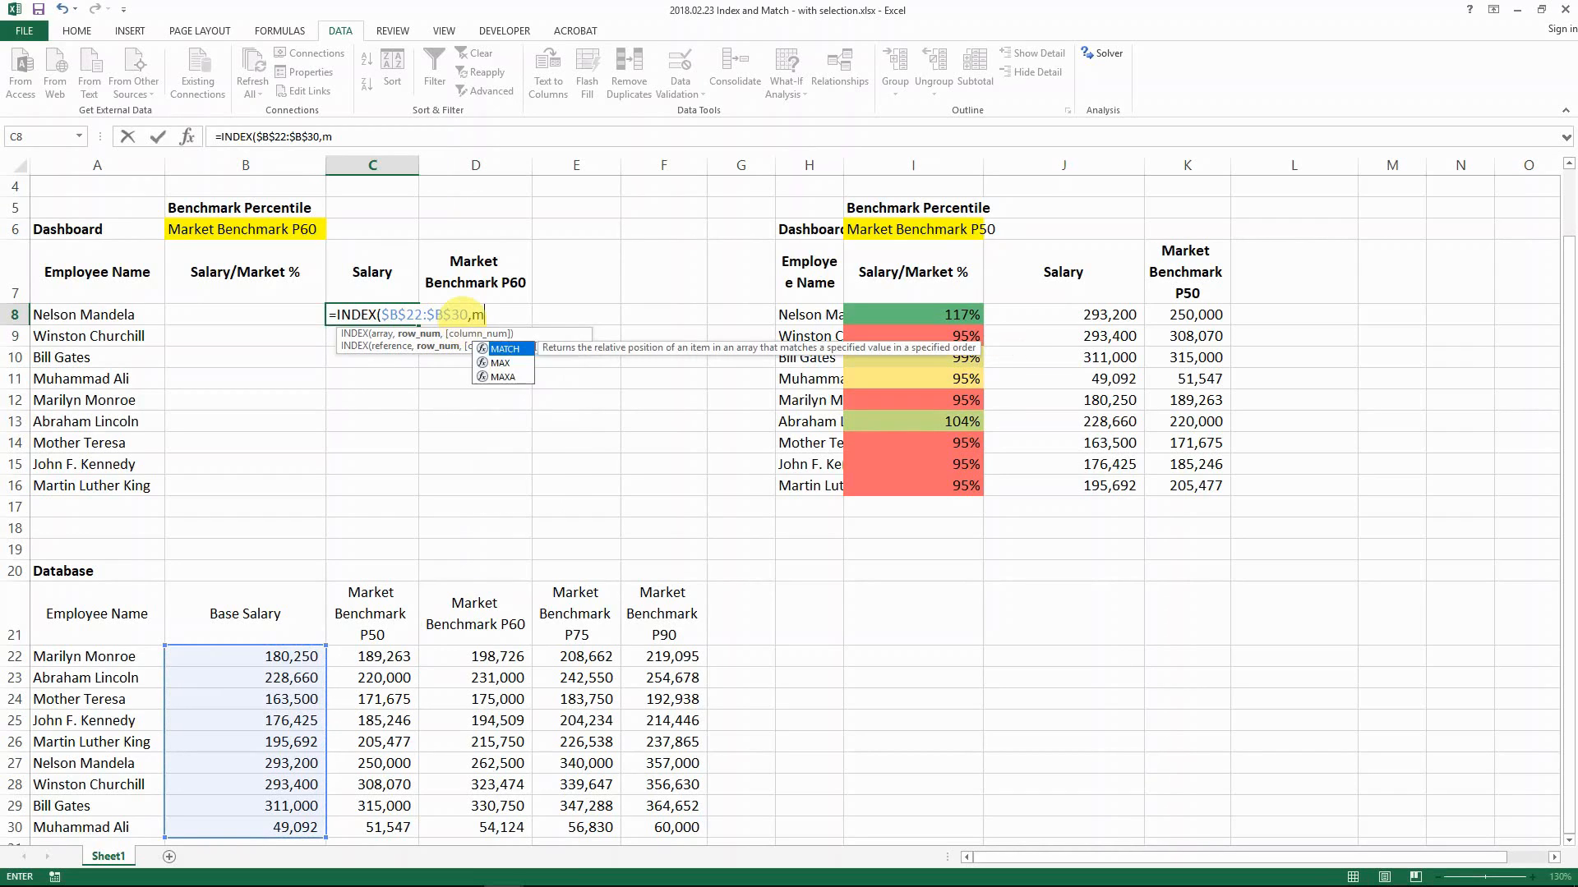
text(atch)
key(Tab)
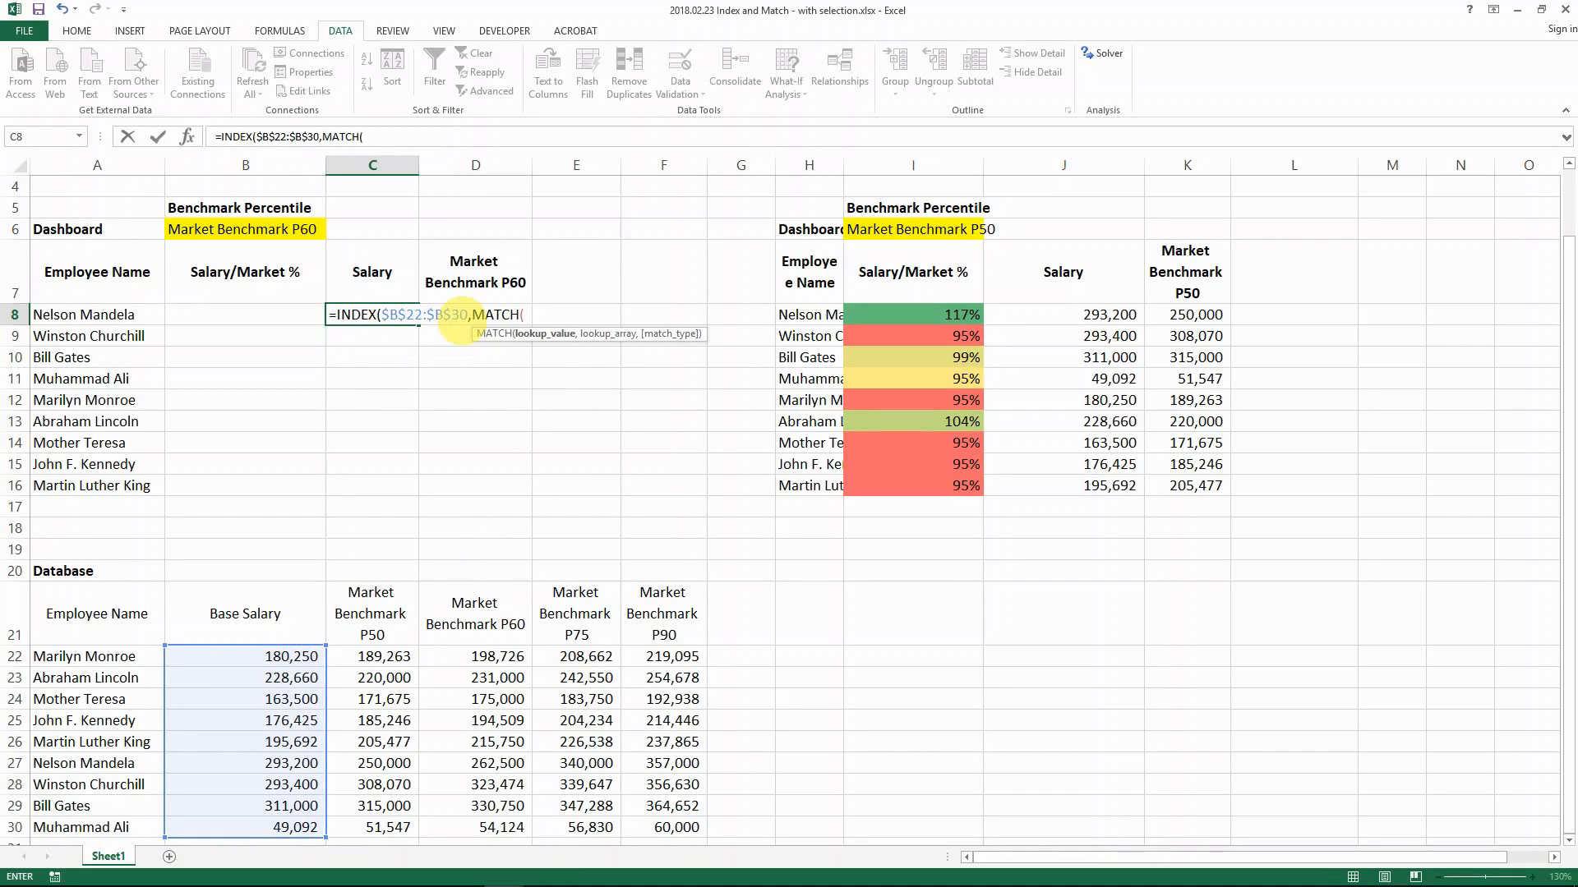
click(41, 314)
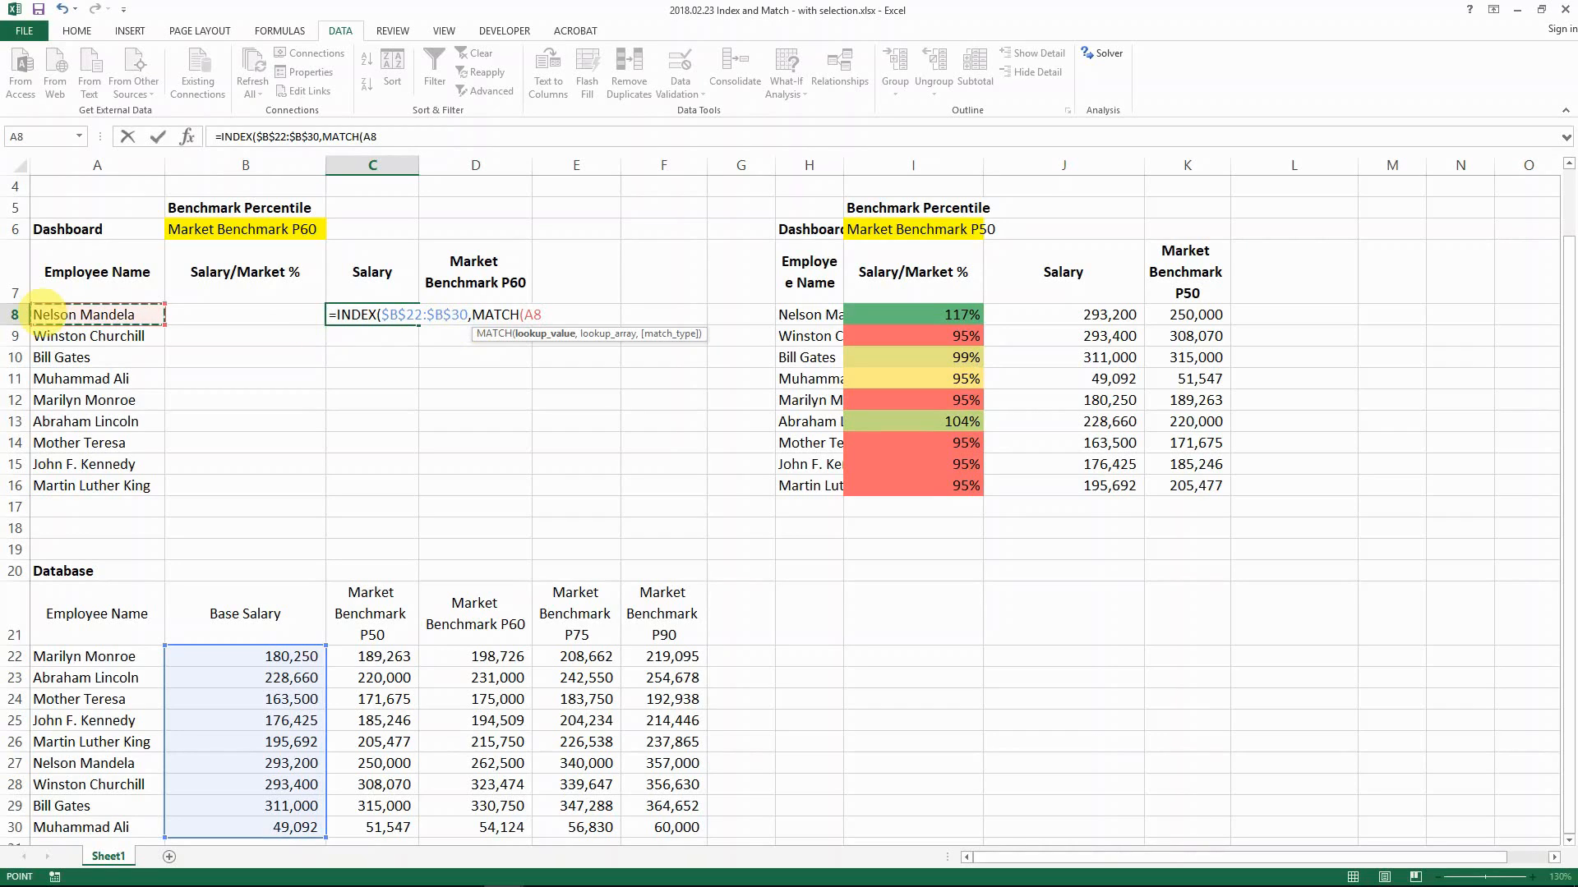
text(,)
drag(107, 656, 107, 828)
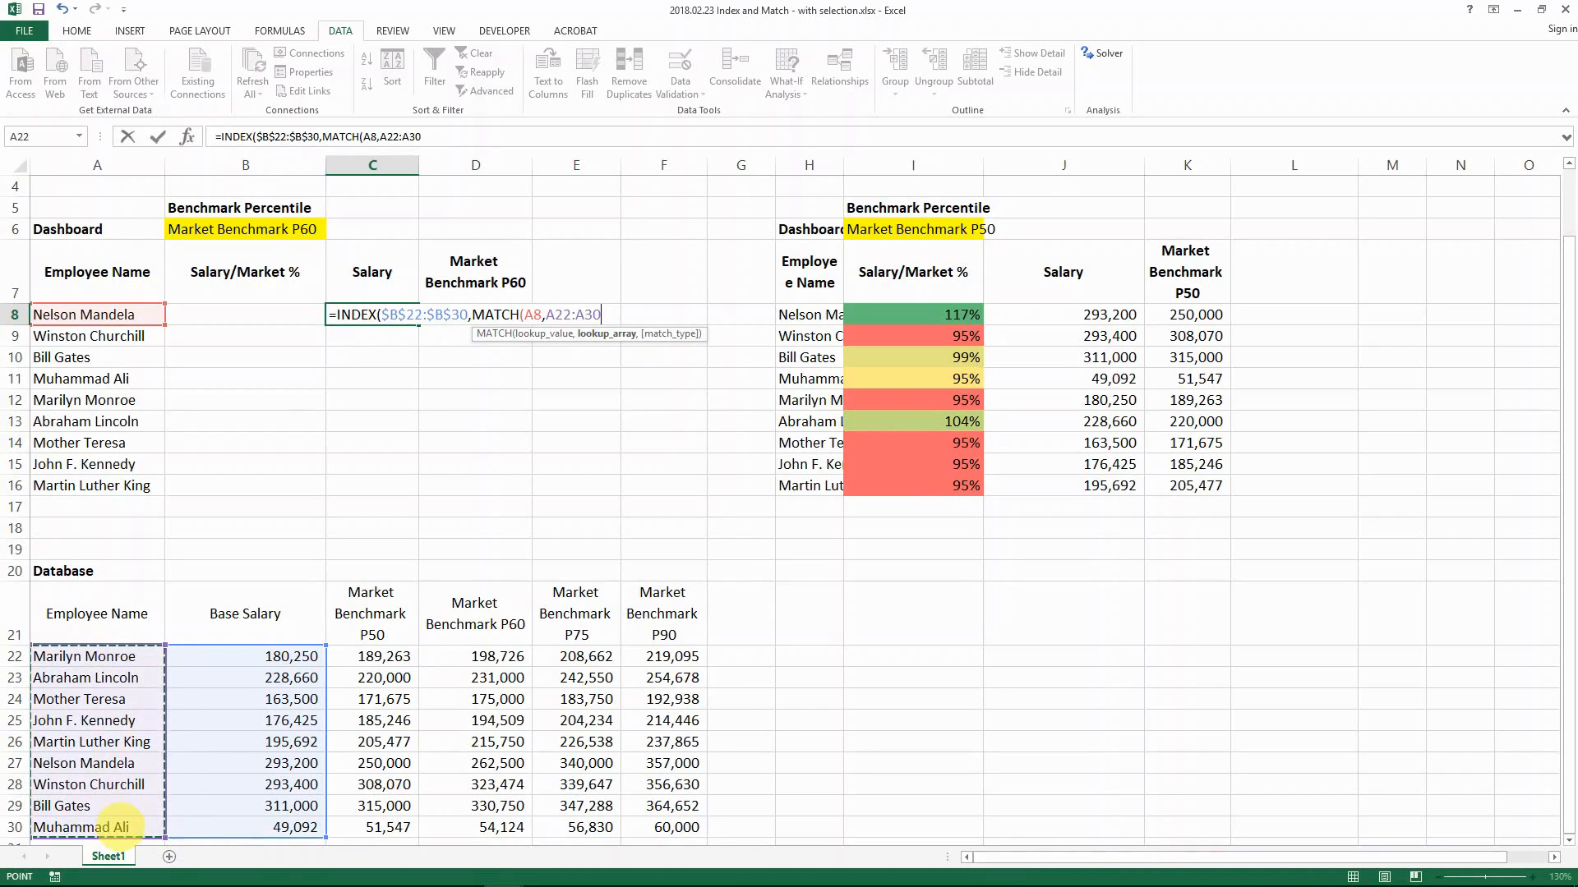
key(F4)
text(,)
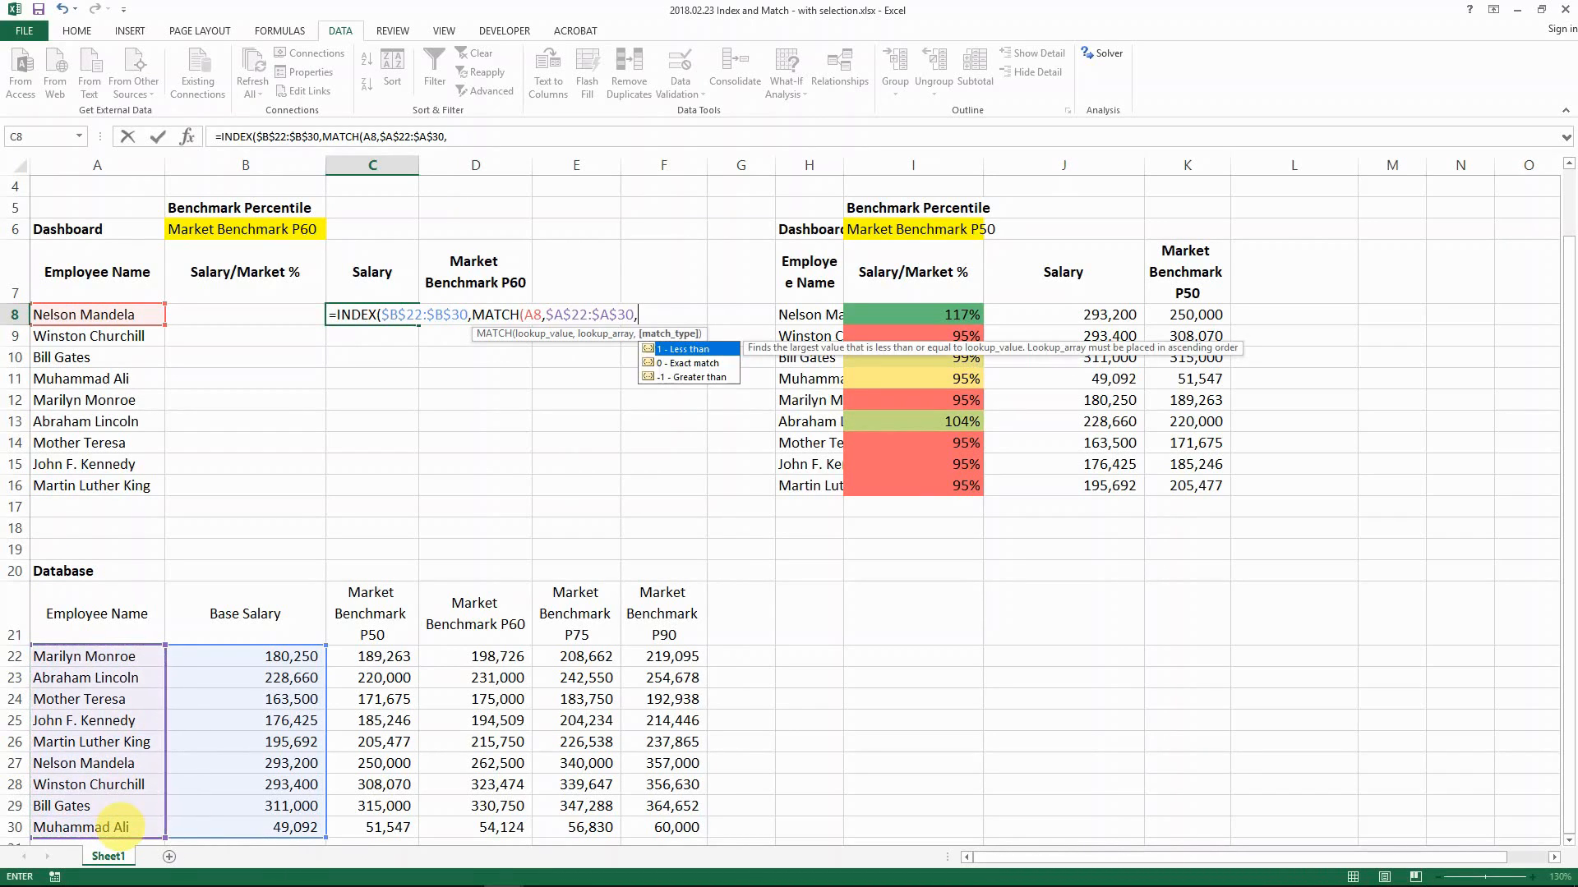
text(0))
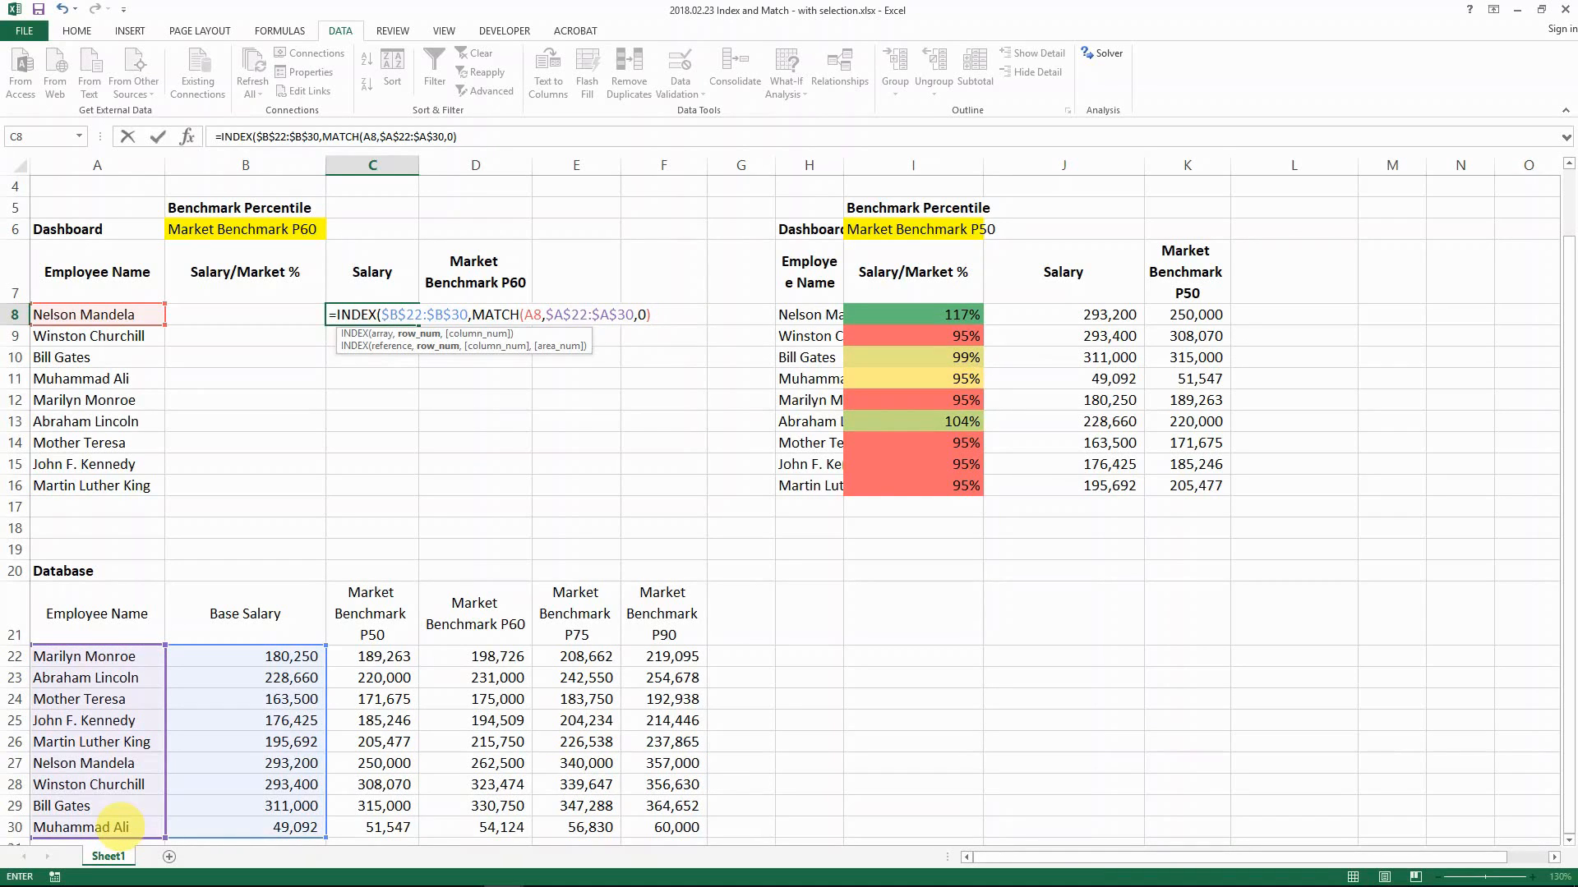
Complete the INDEX formula in C8 with column number 1 and check the result against the same employee's Base Salary in the database
text(,1)
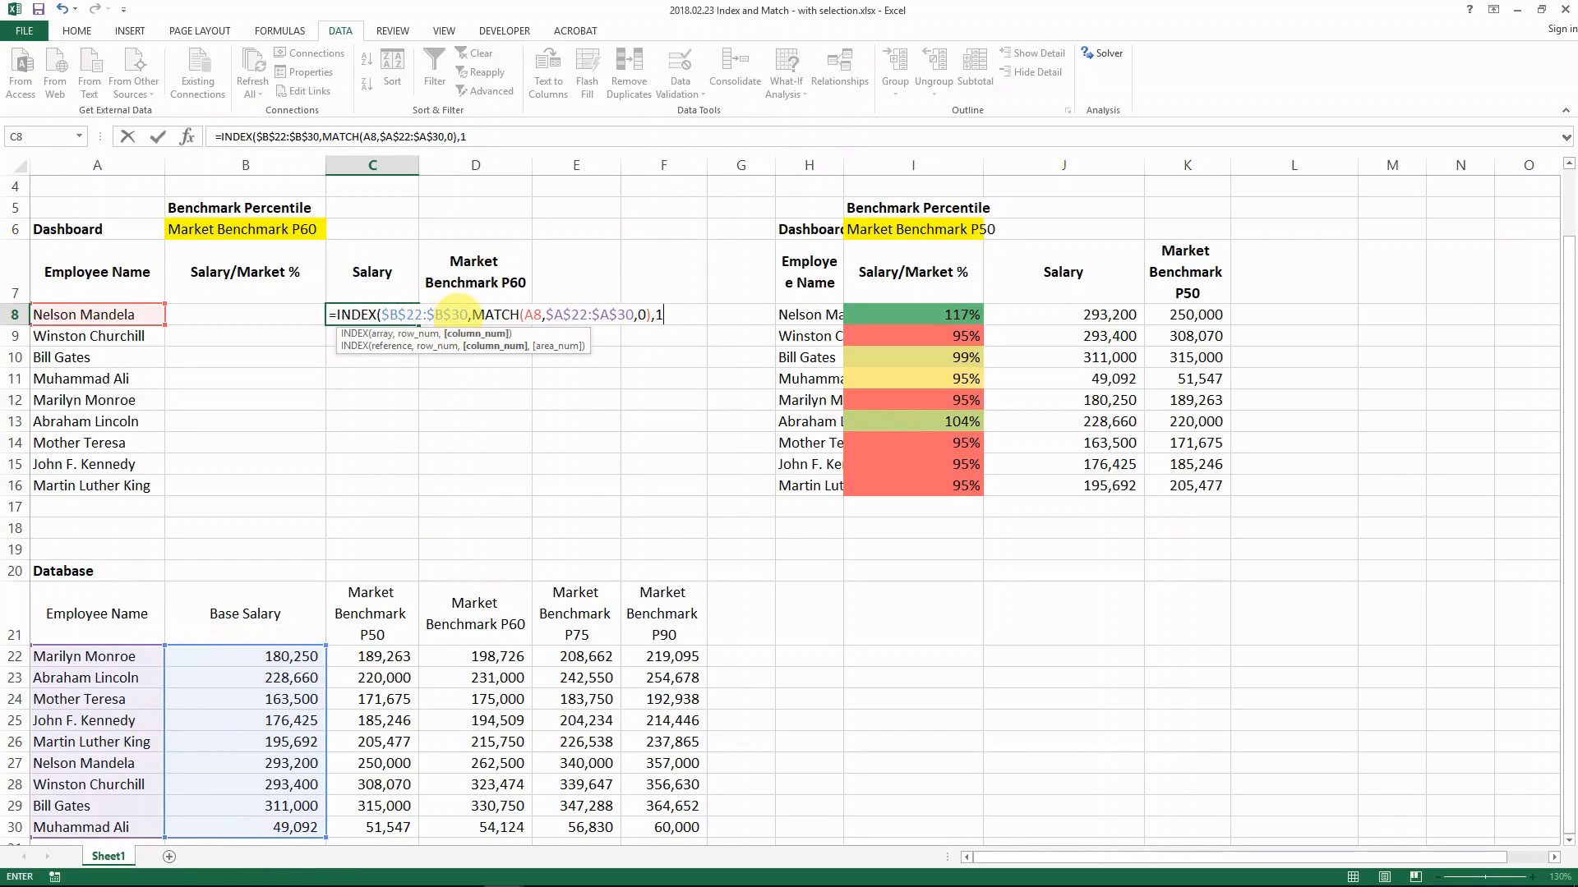
text())
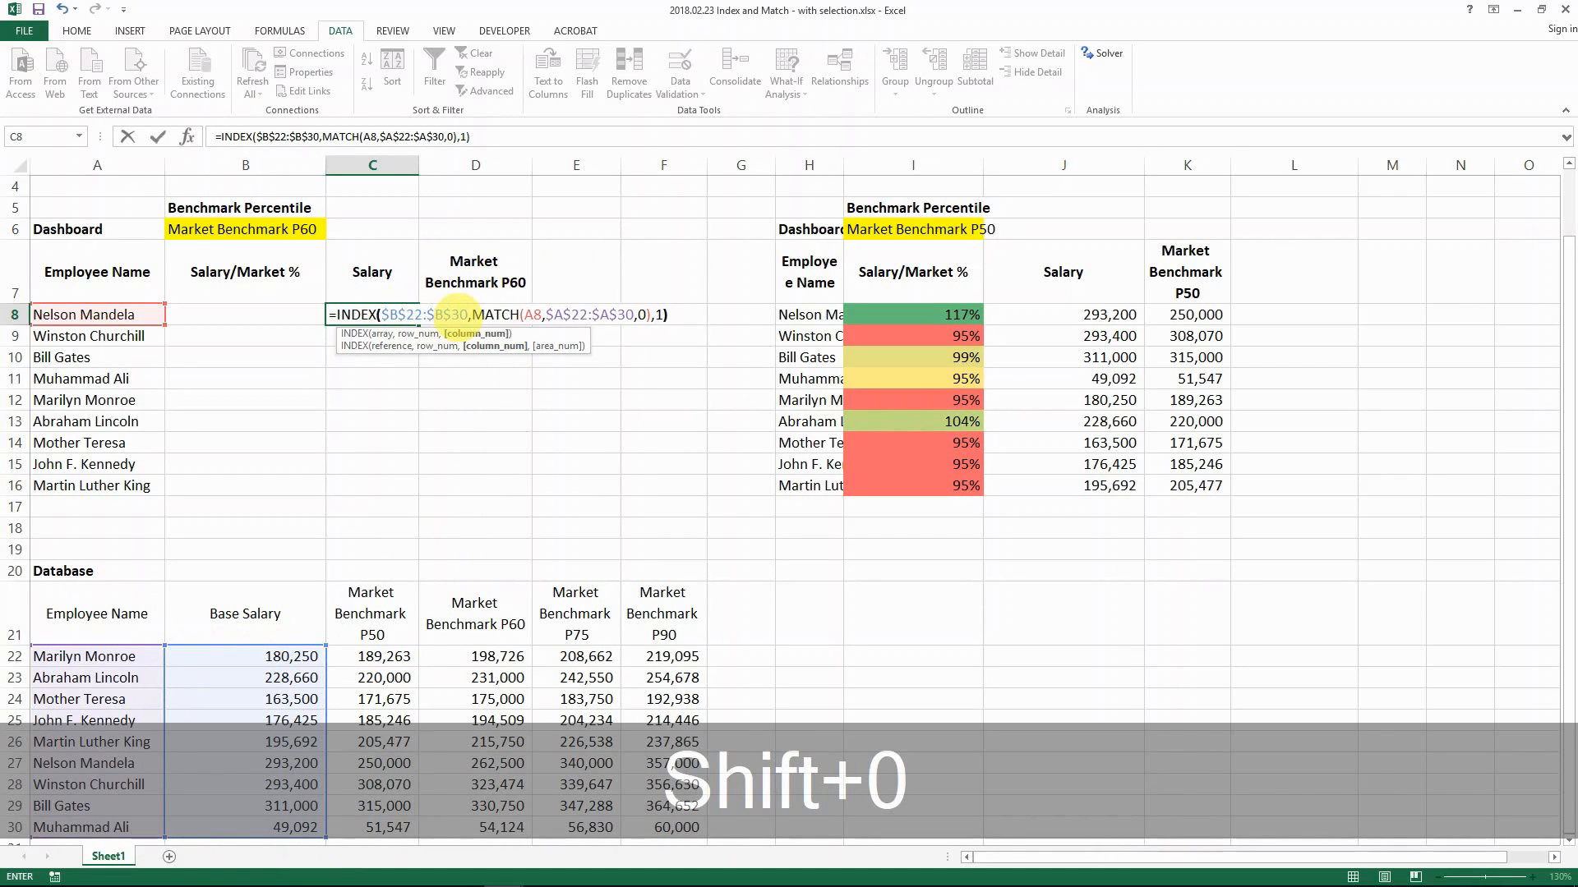
key(Return)
key(Up)
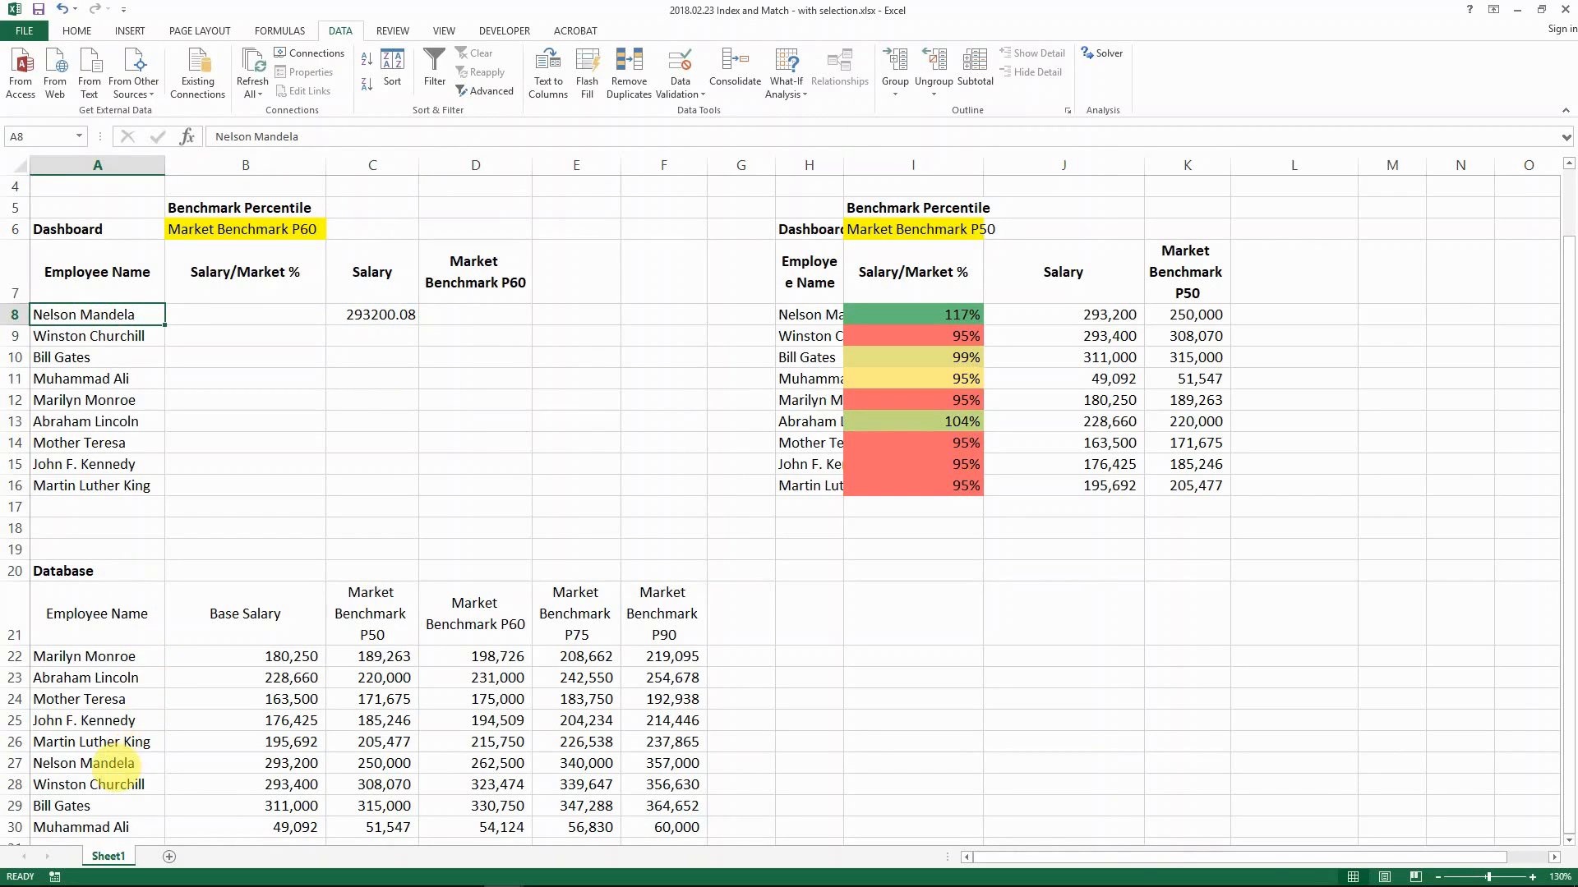
drag(97, 763, 271, 764)
click(278, 763)
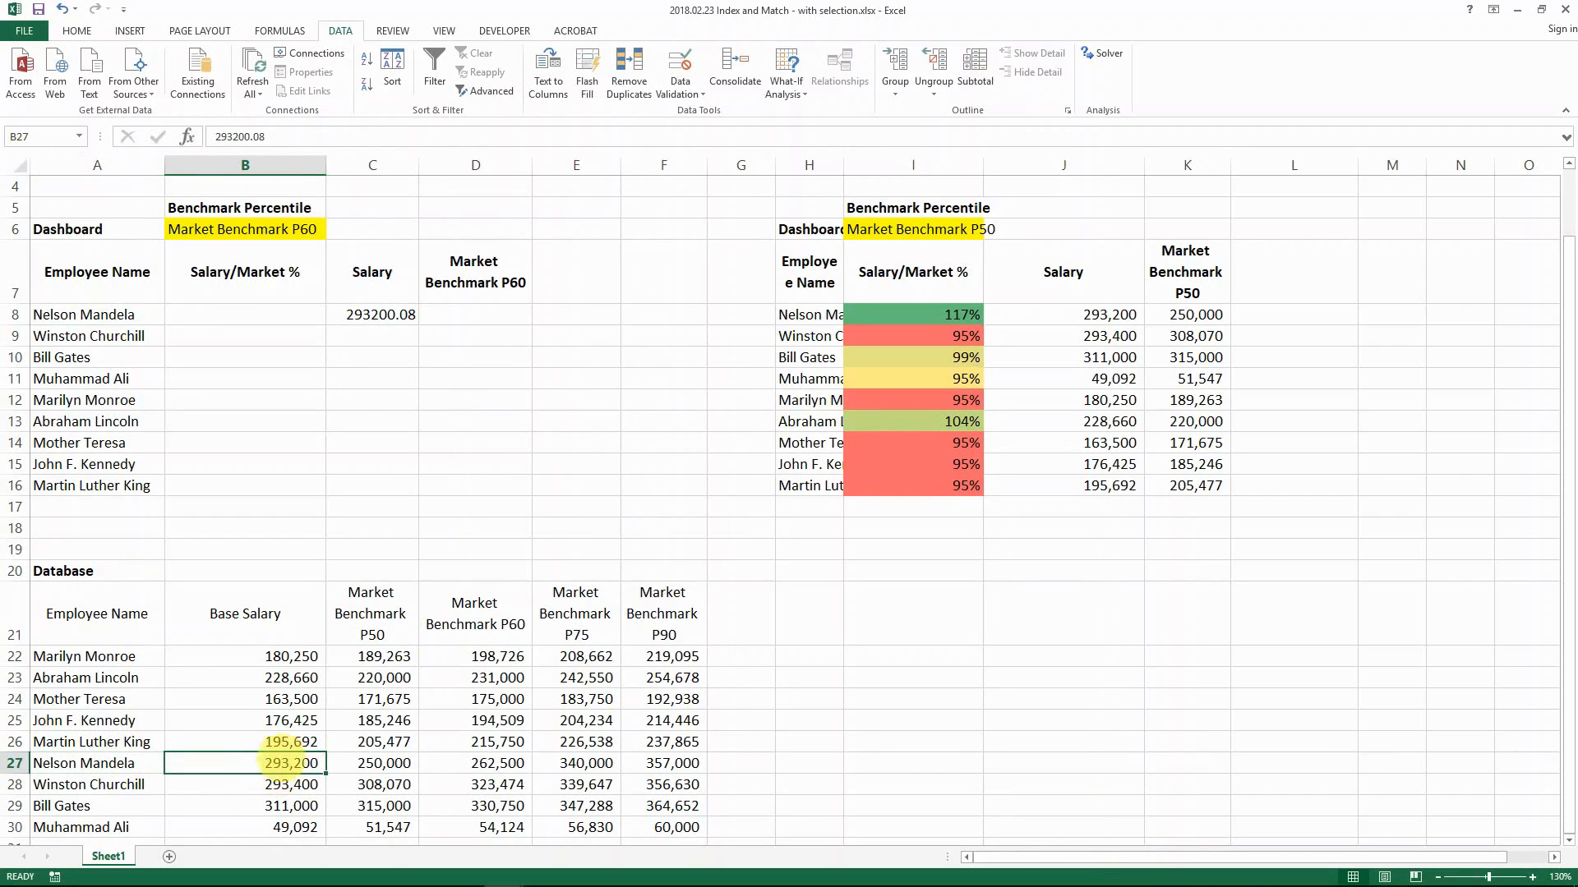
Copy the number format of the Base Salary cells B22:B30 to C8 with Format Painter
drag(284, 654, 283, 827)
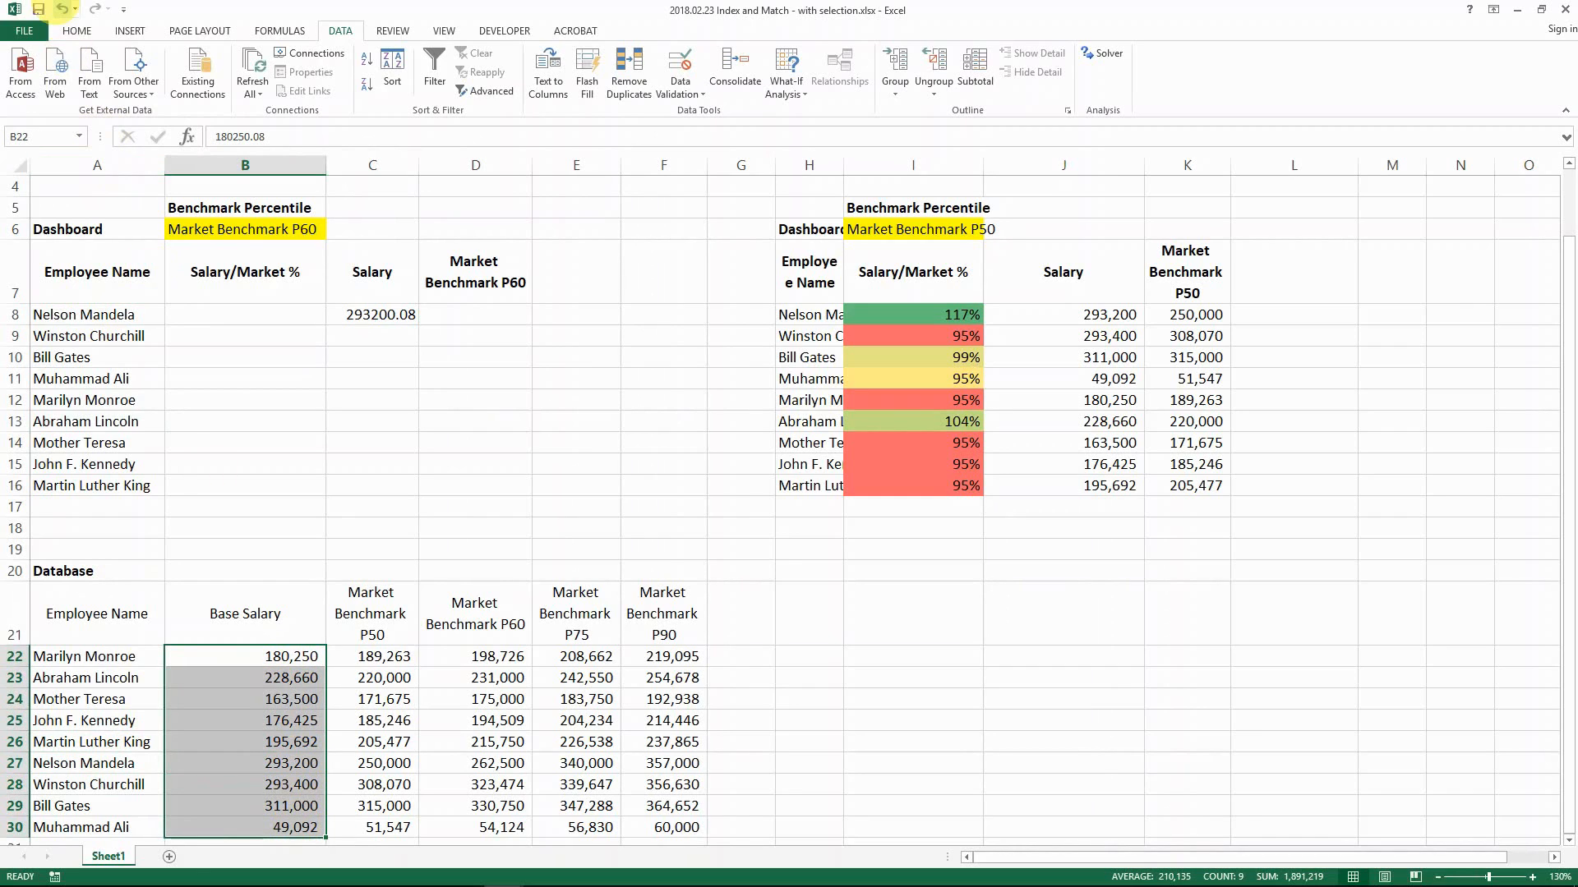
click(77, 30)
click(82, 90)
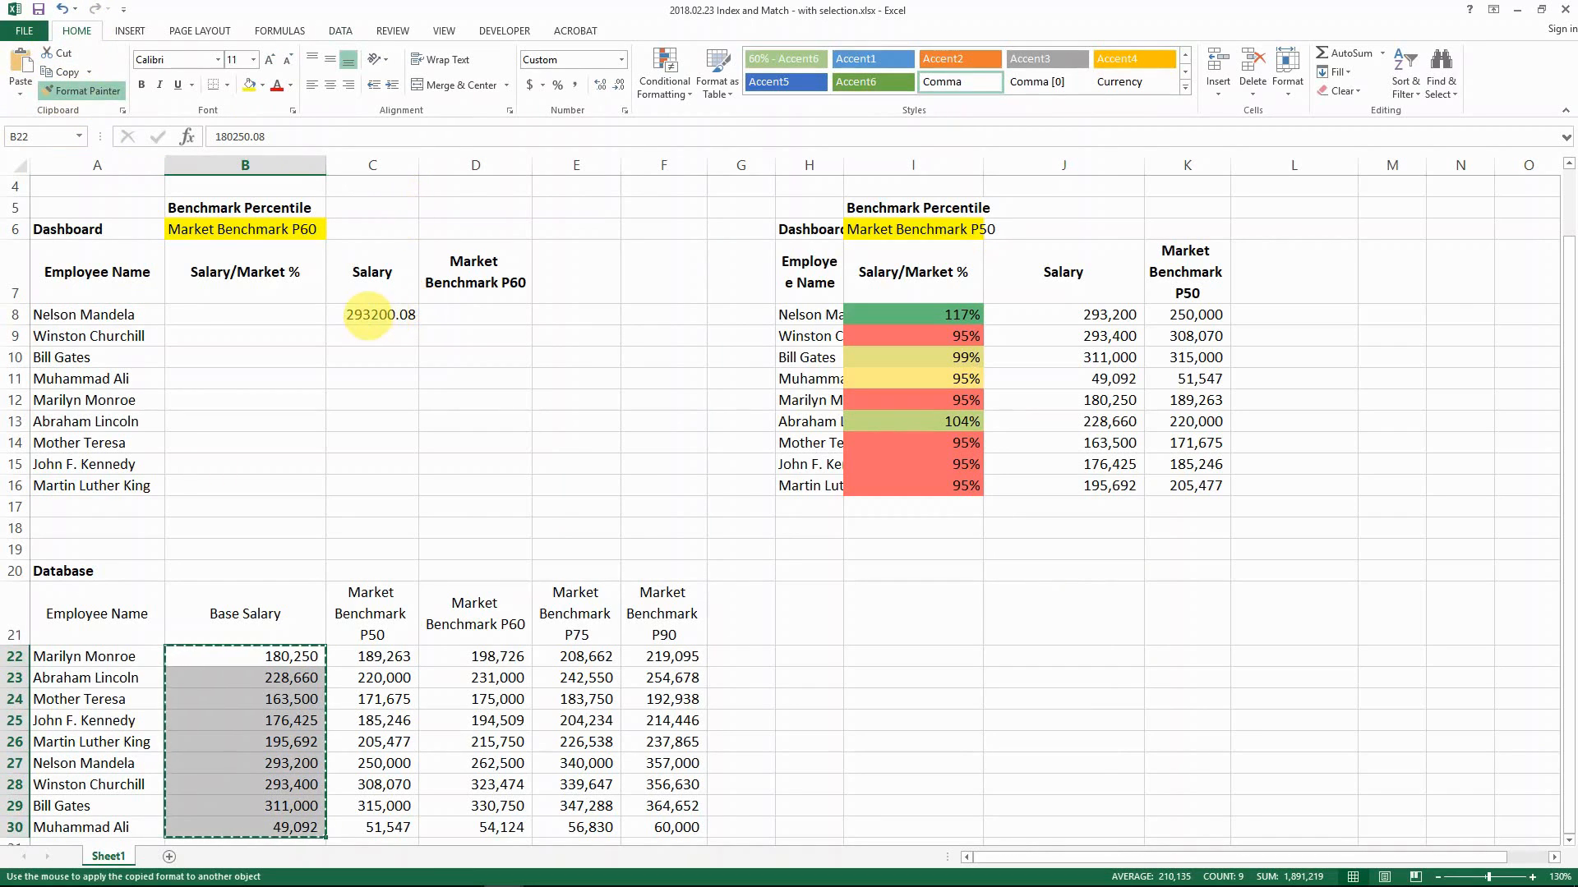
click(369, 314)
click(378, 315)
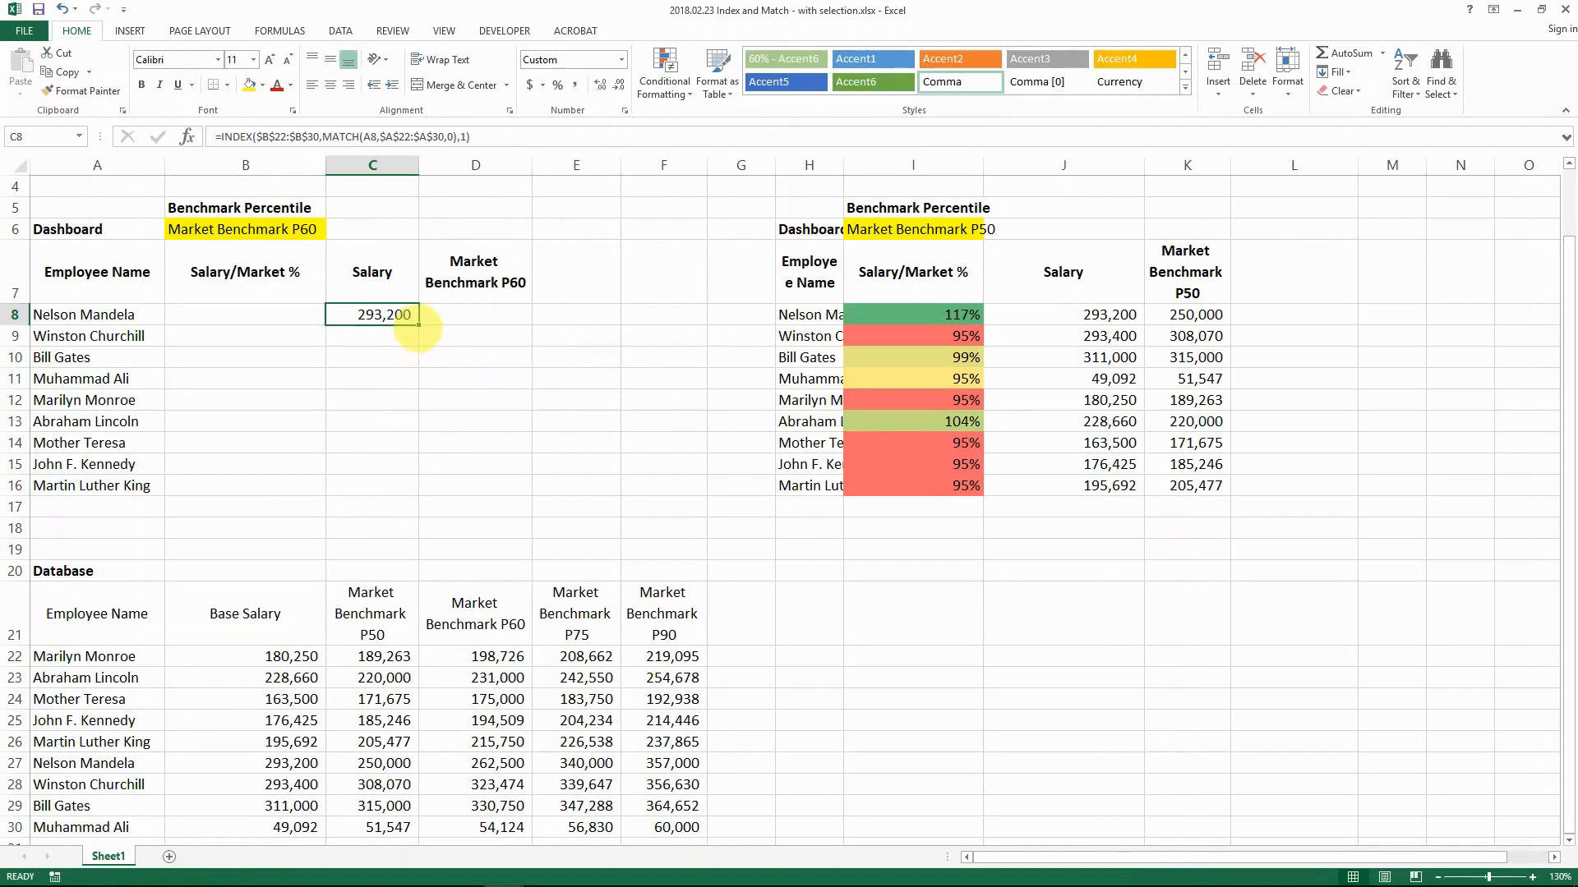
Fill the Salary formula from C8 down through C16 and check C15 against the same employee's Base Salary in the database
drag(418, 326, 416, 491)
click(384, 461)
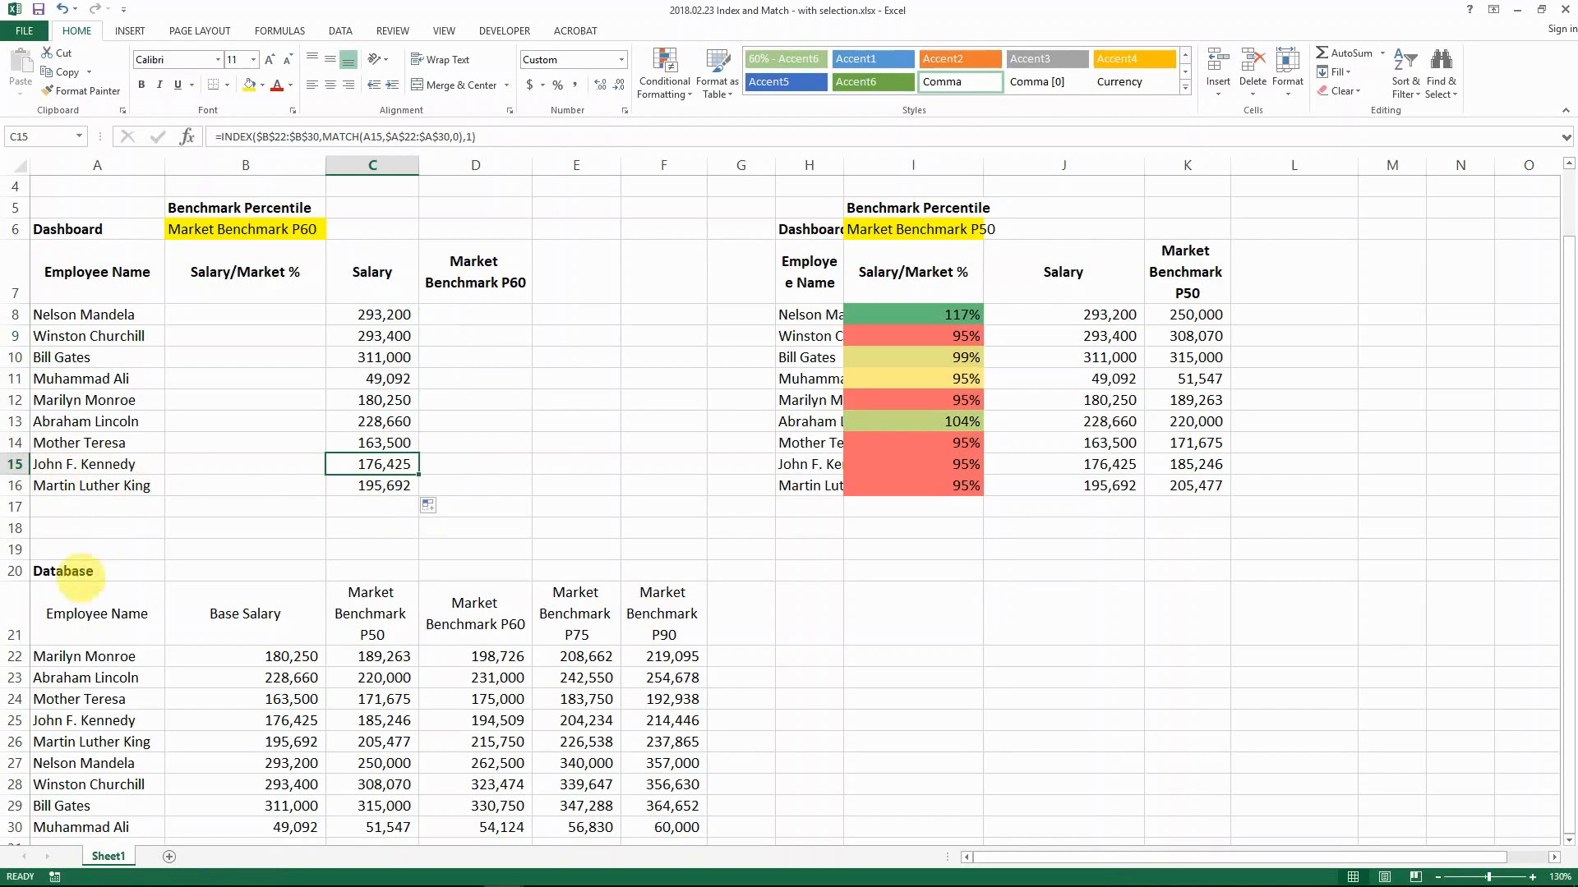
click(289, 721)
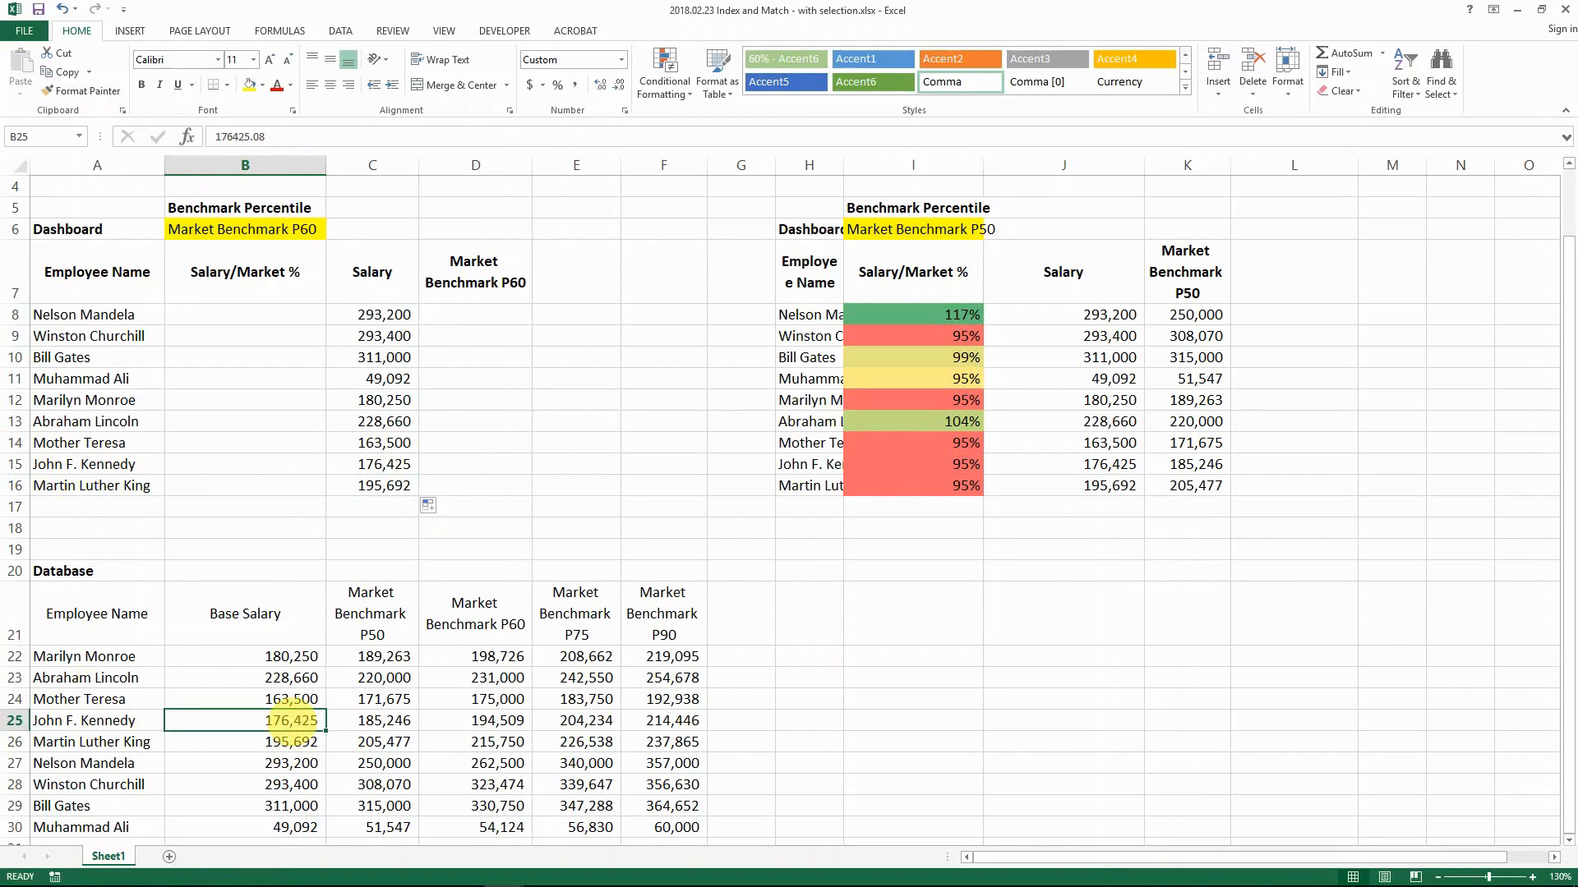
Start an INDEX formula in D8, the first Market Benchmark cell, with the absolute range $C$22:$F$30 as its array
click(381, 305)
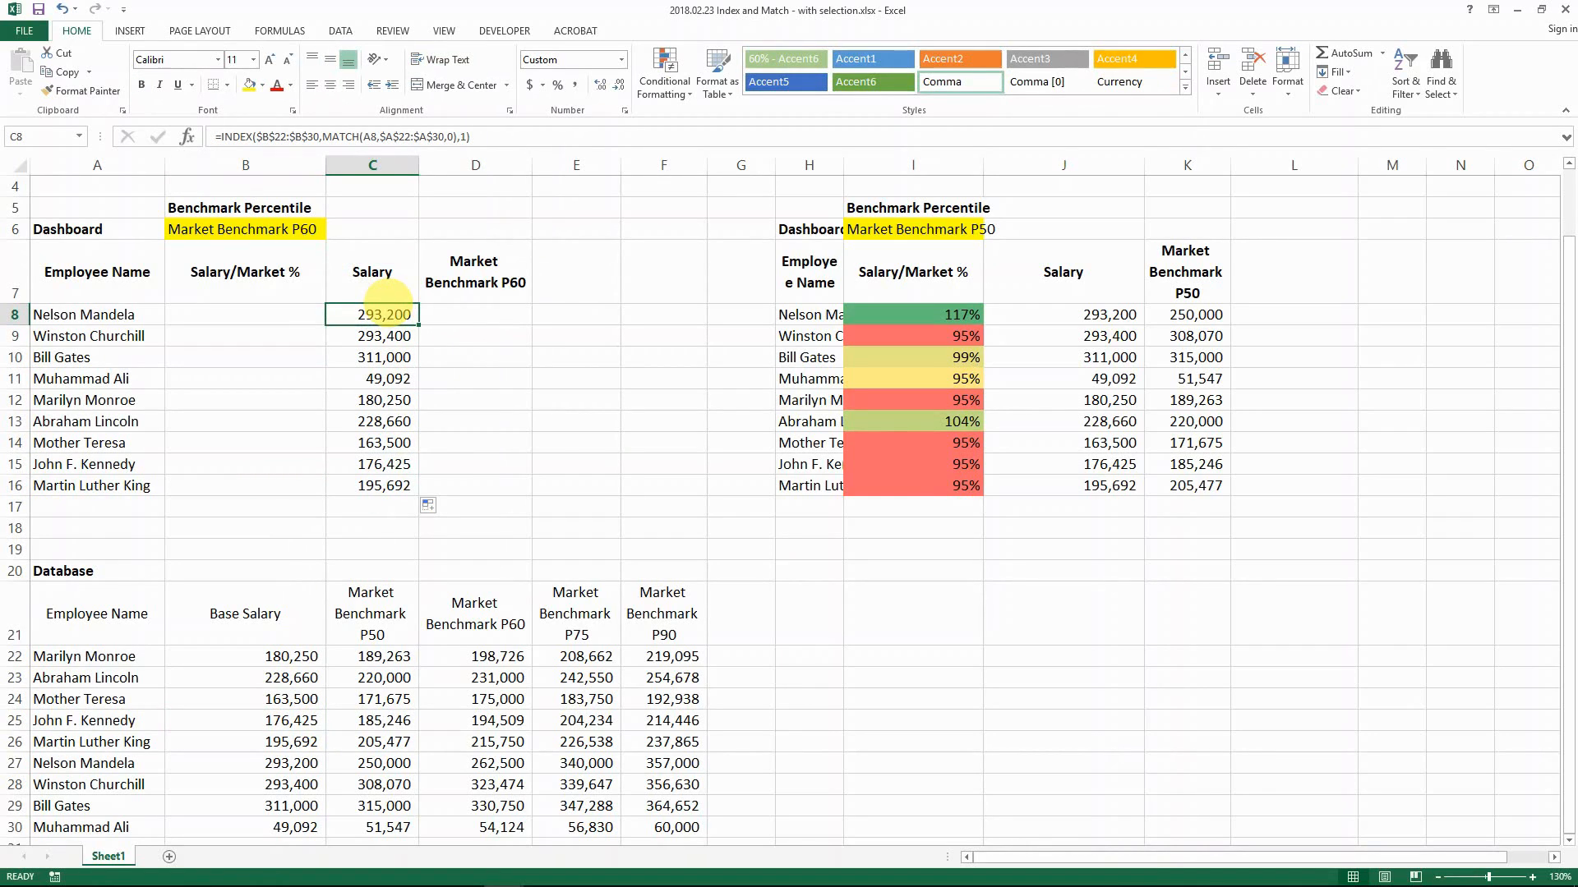
key(Right)
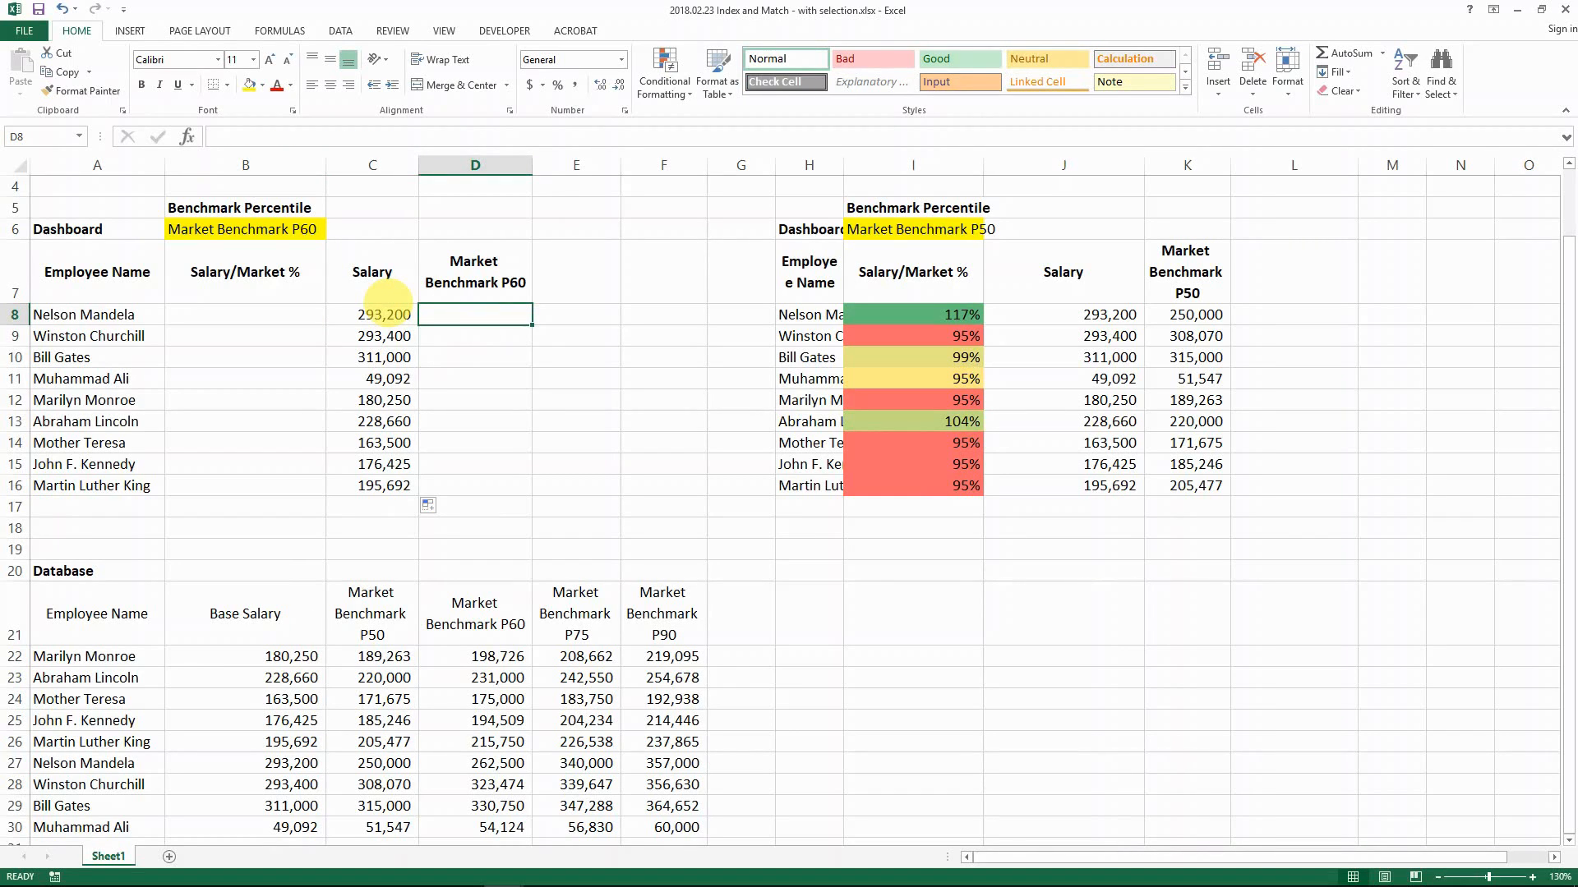
text(=in)
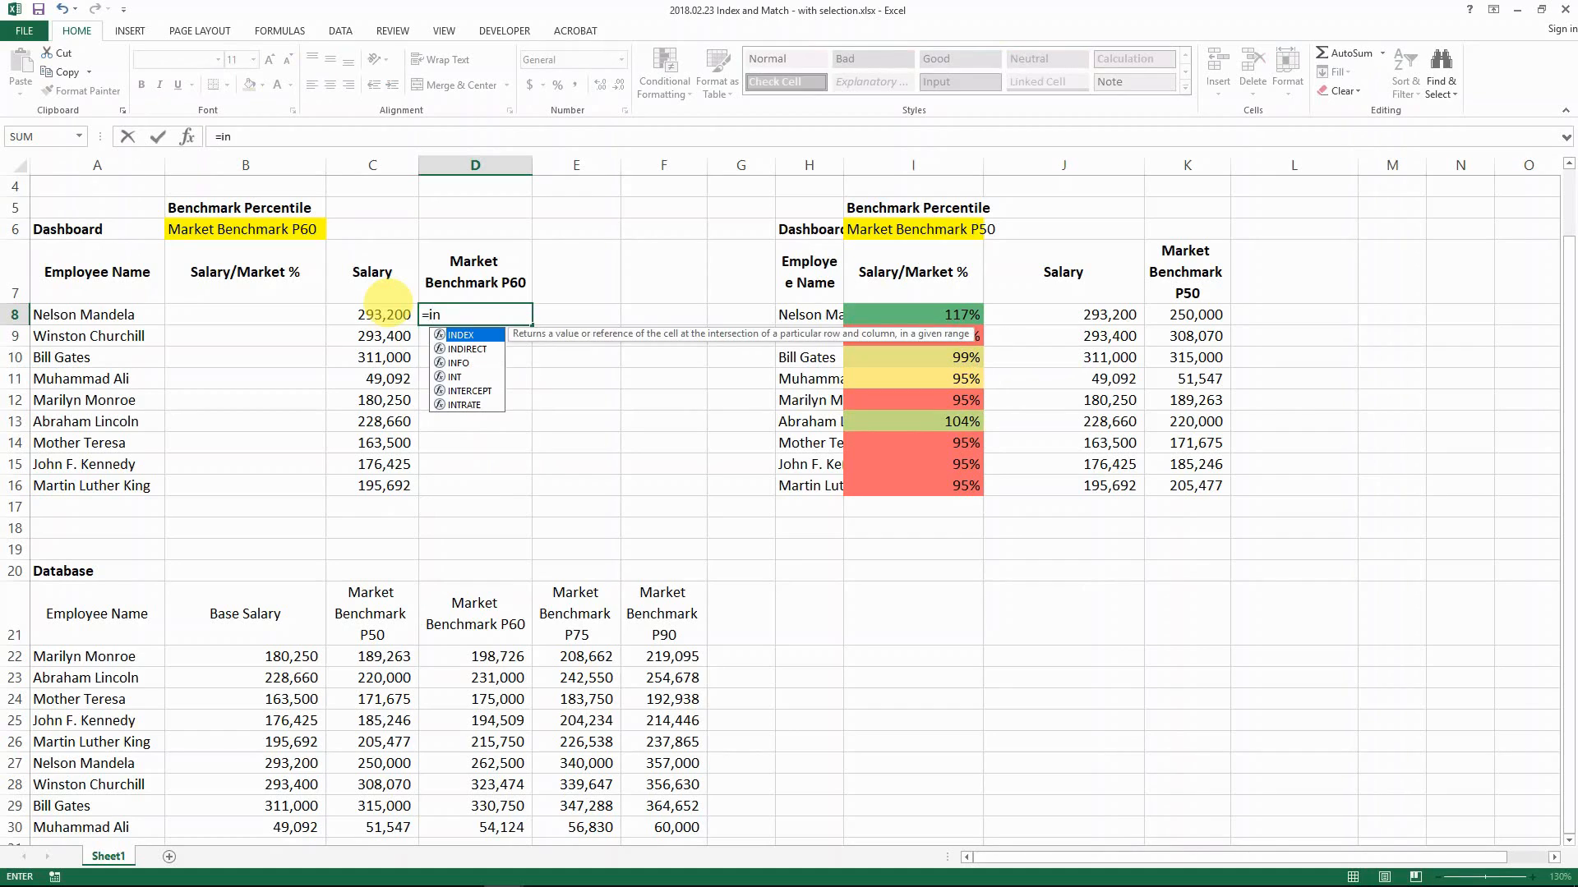
key(Tab)
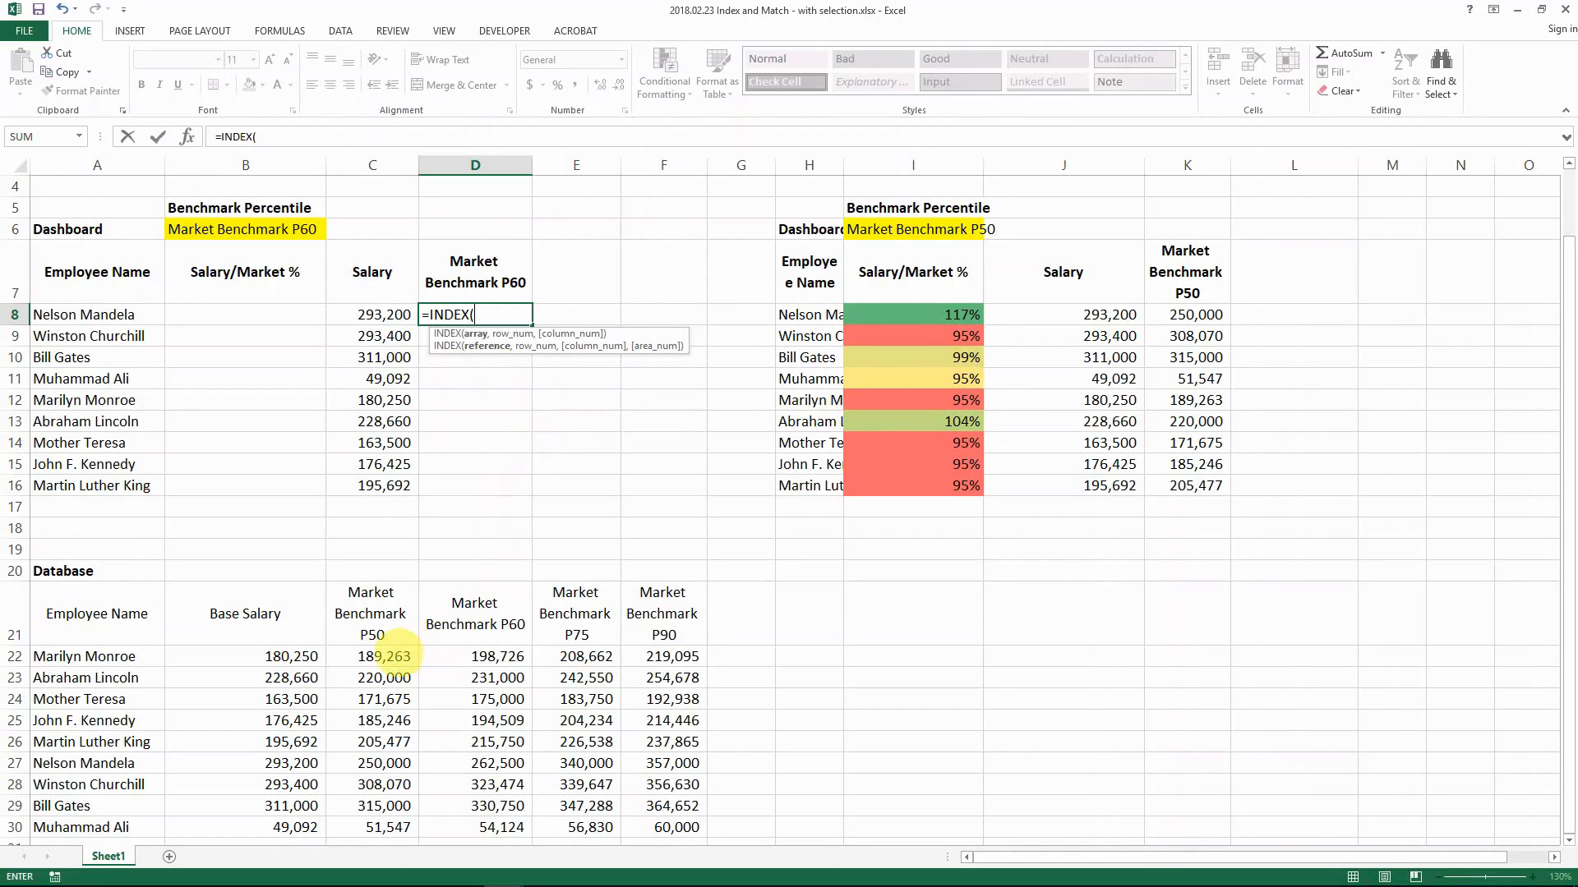
drag(397, 655, 647, 830)
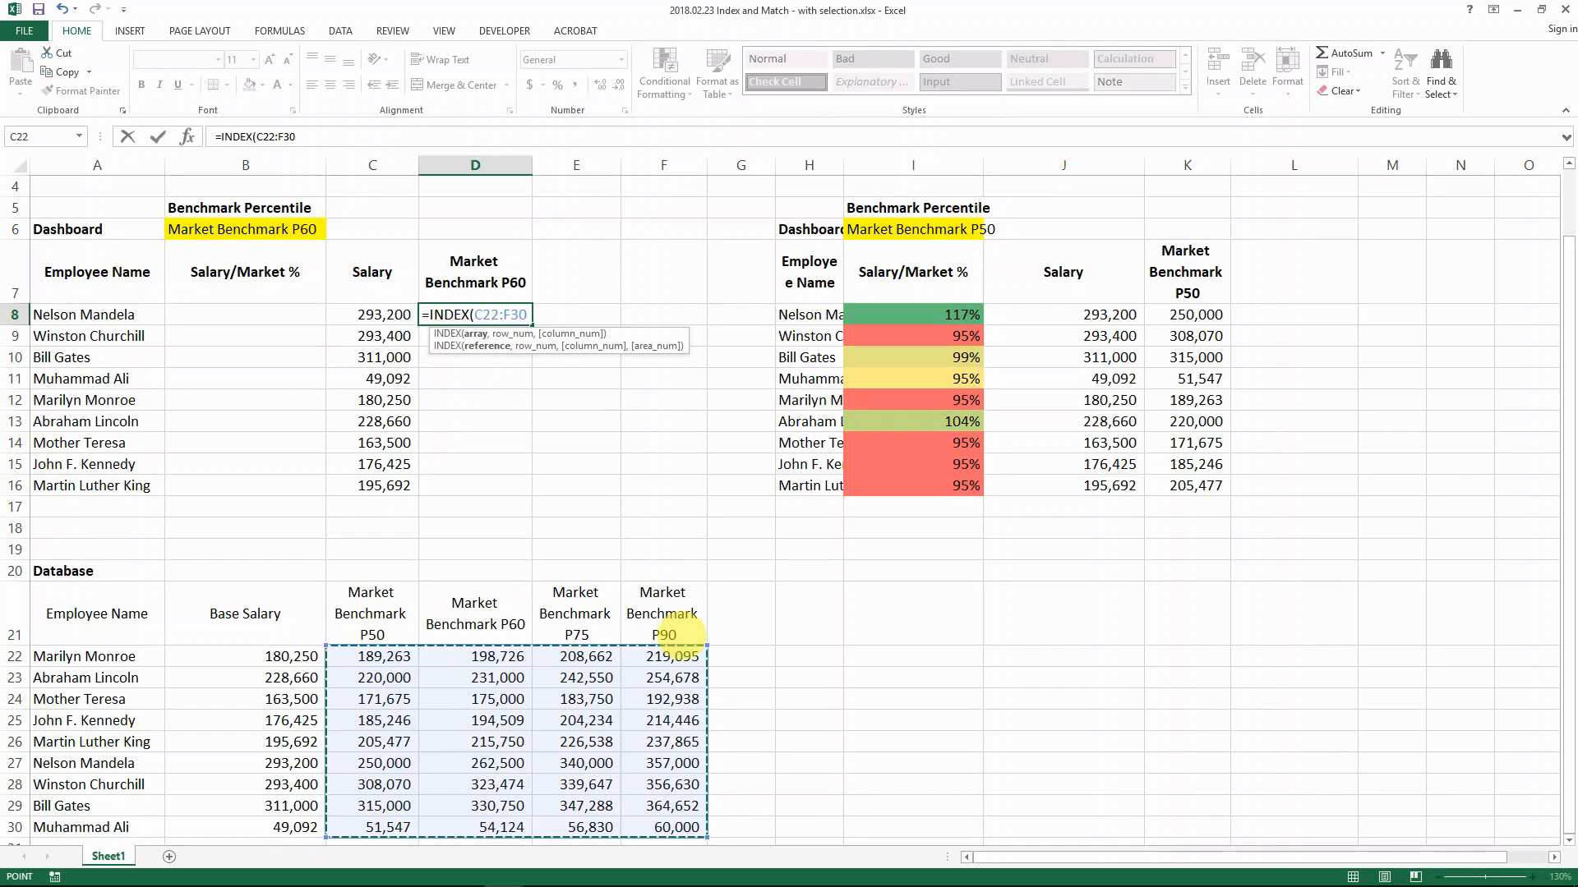
key(F4)
Add MATCH(A8,$A$22:$A$30,0) as the row number of the INDEX formula in D8
text(,mat)
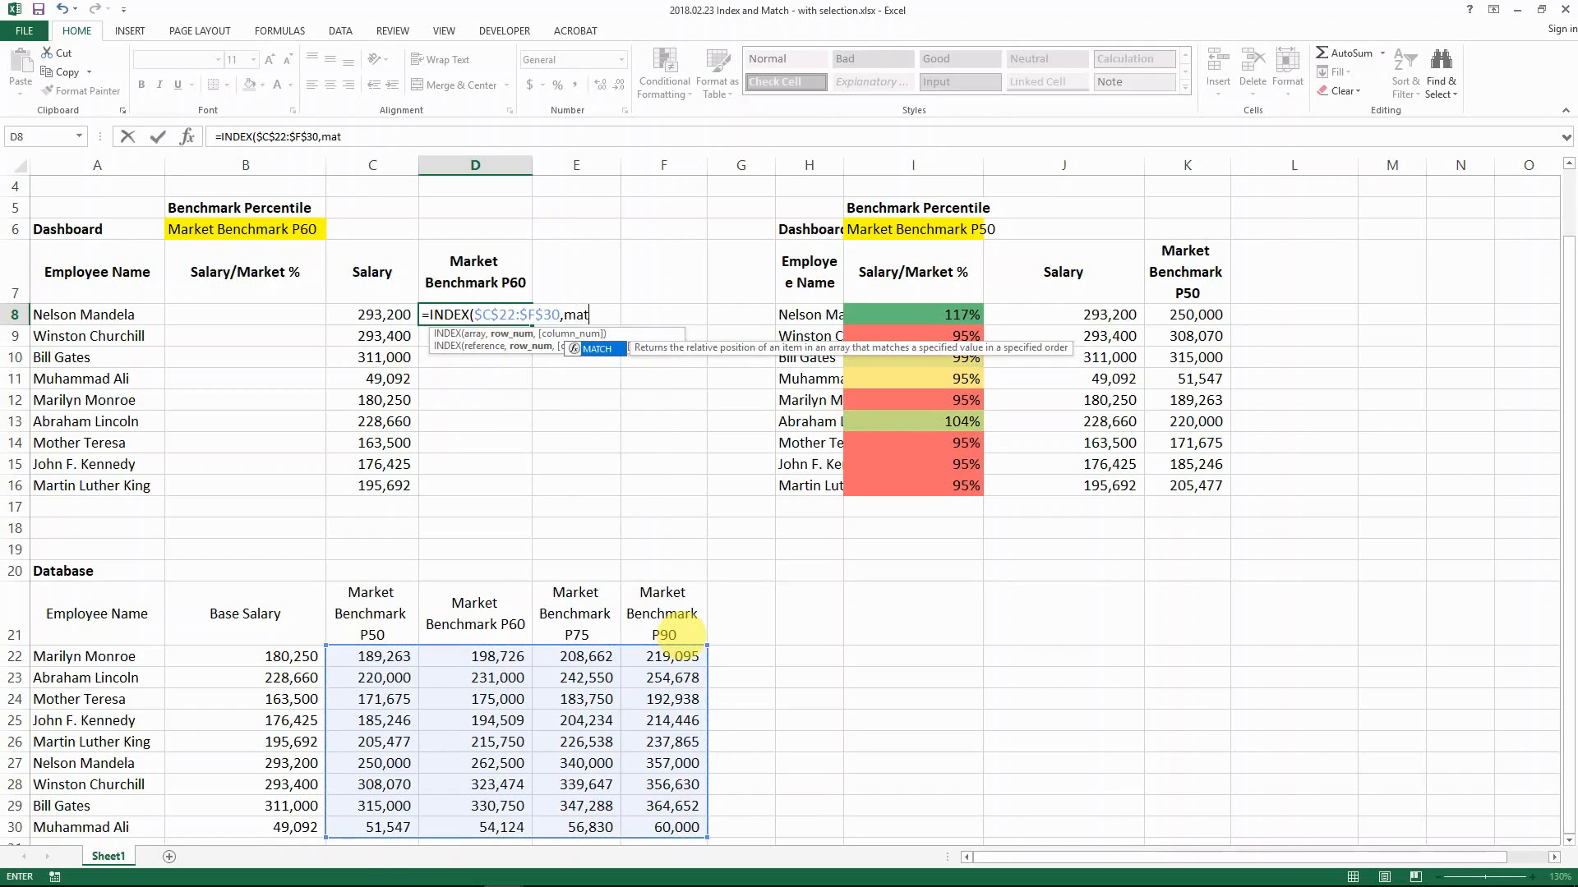
text(ch)
key(Tab)
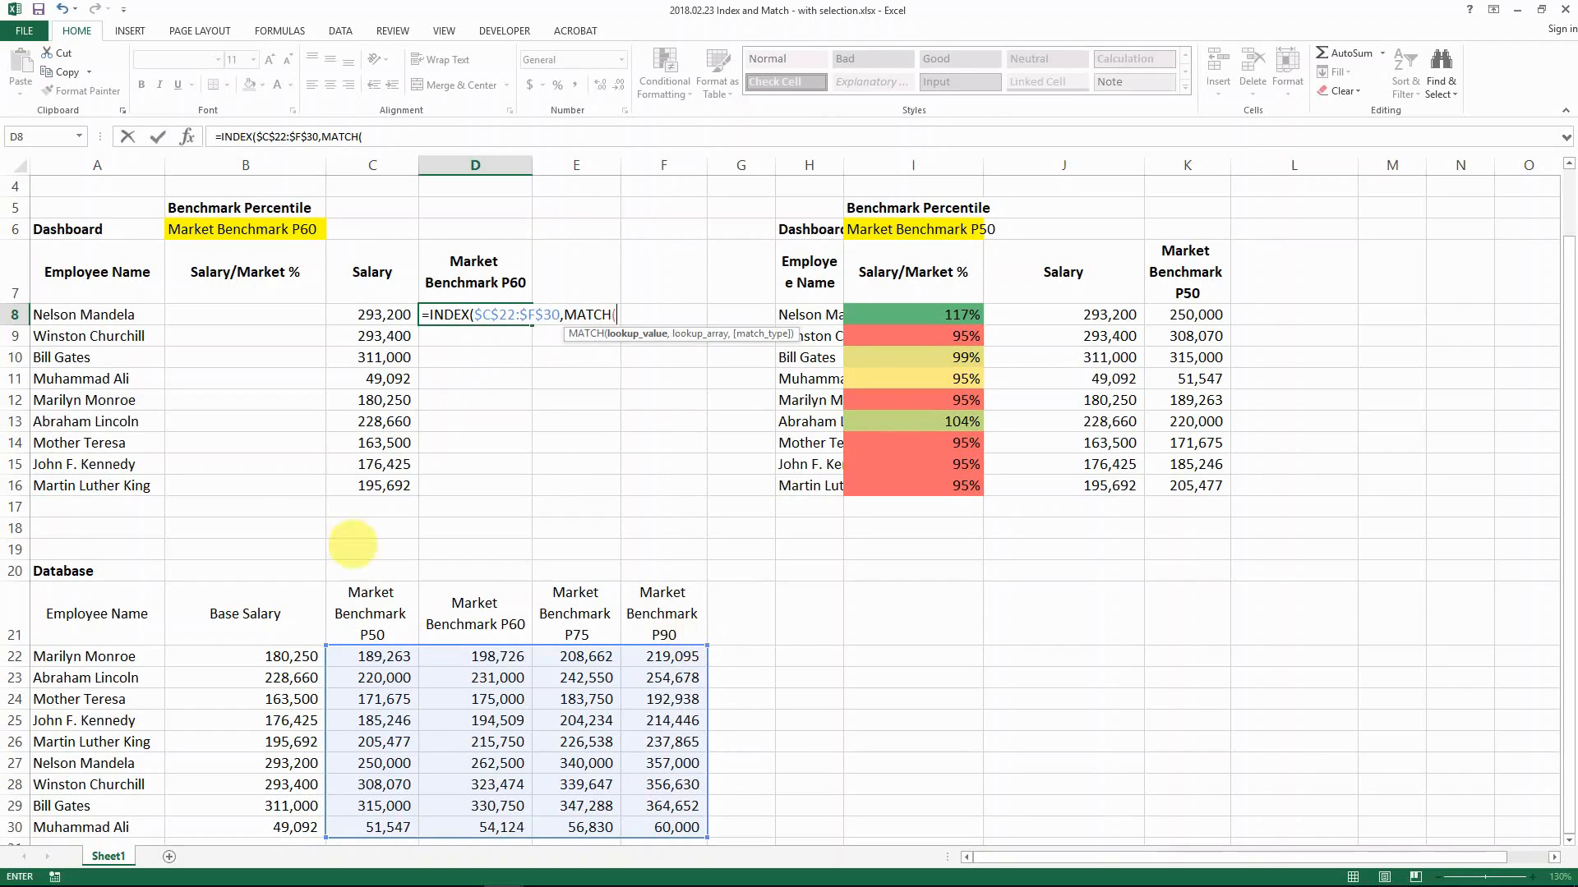
click(104, 314)
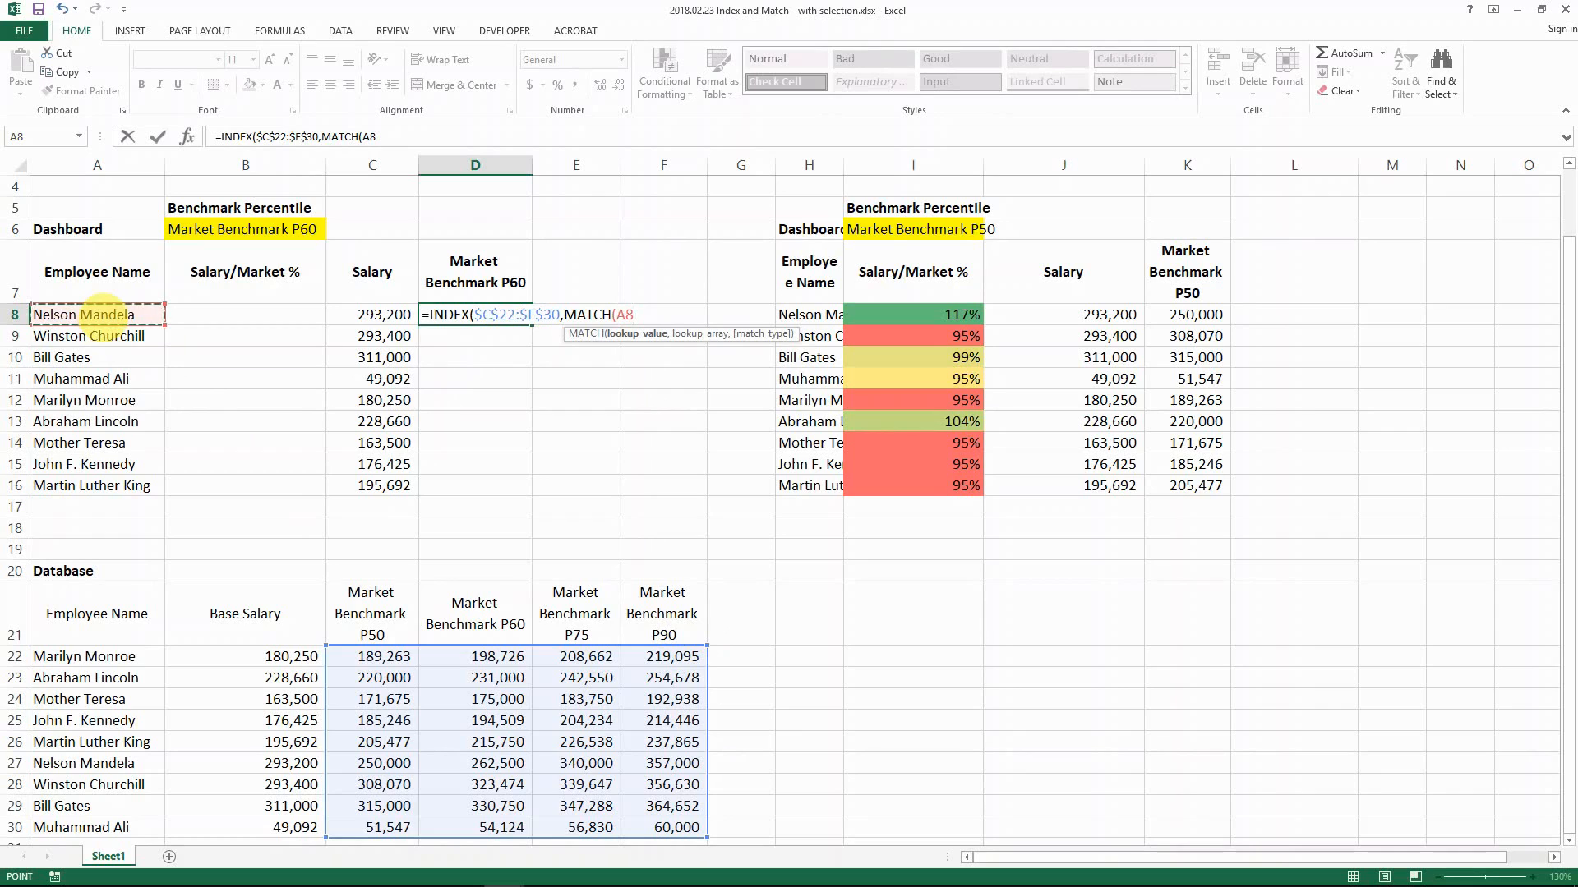
text(,)
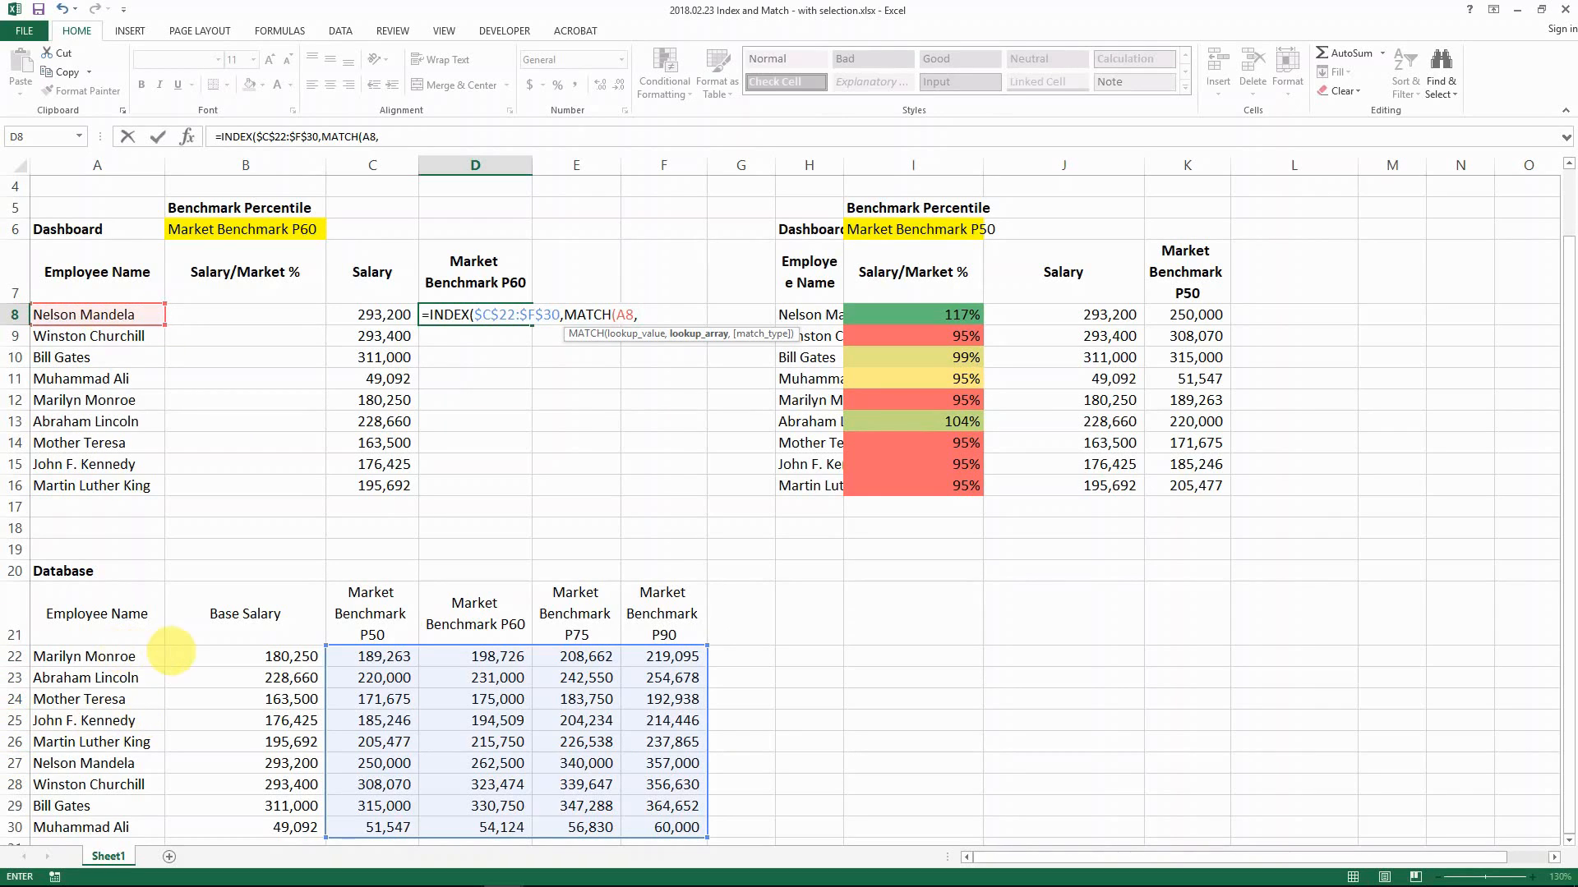
drag(124, 656, 120, 826)
key(F4)
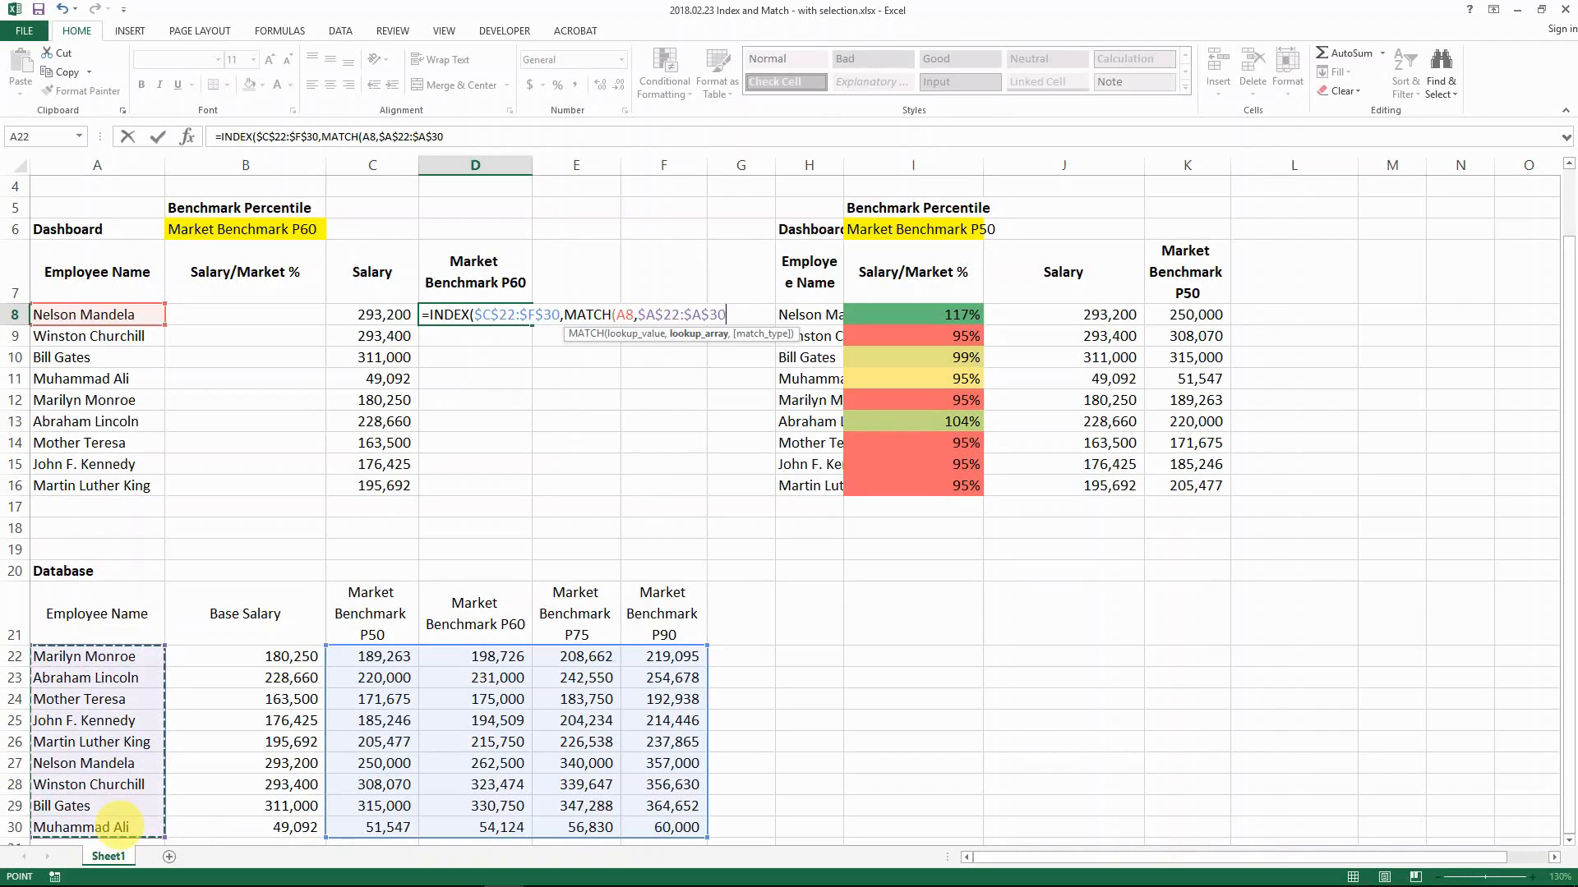
text(,)
text(0))
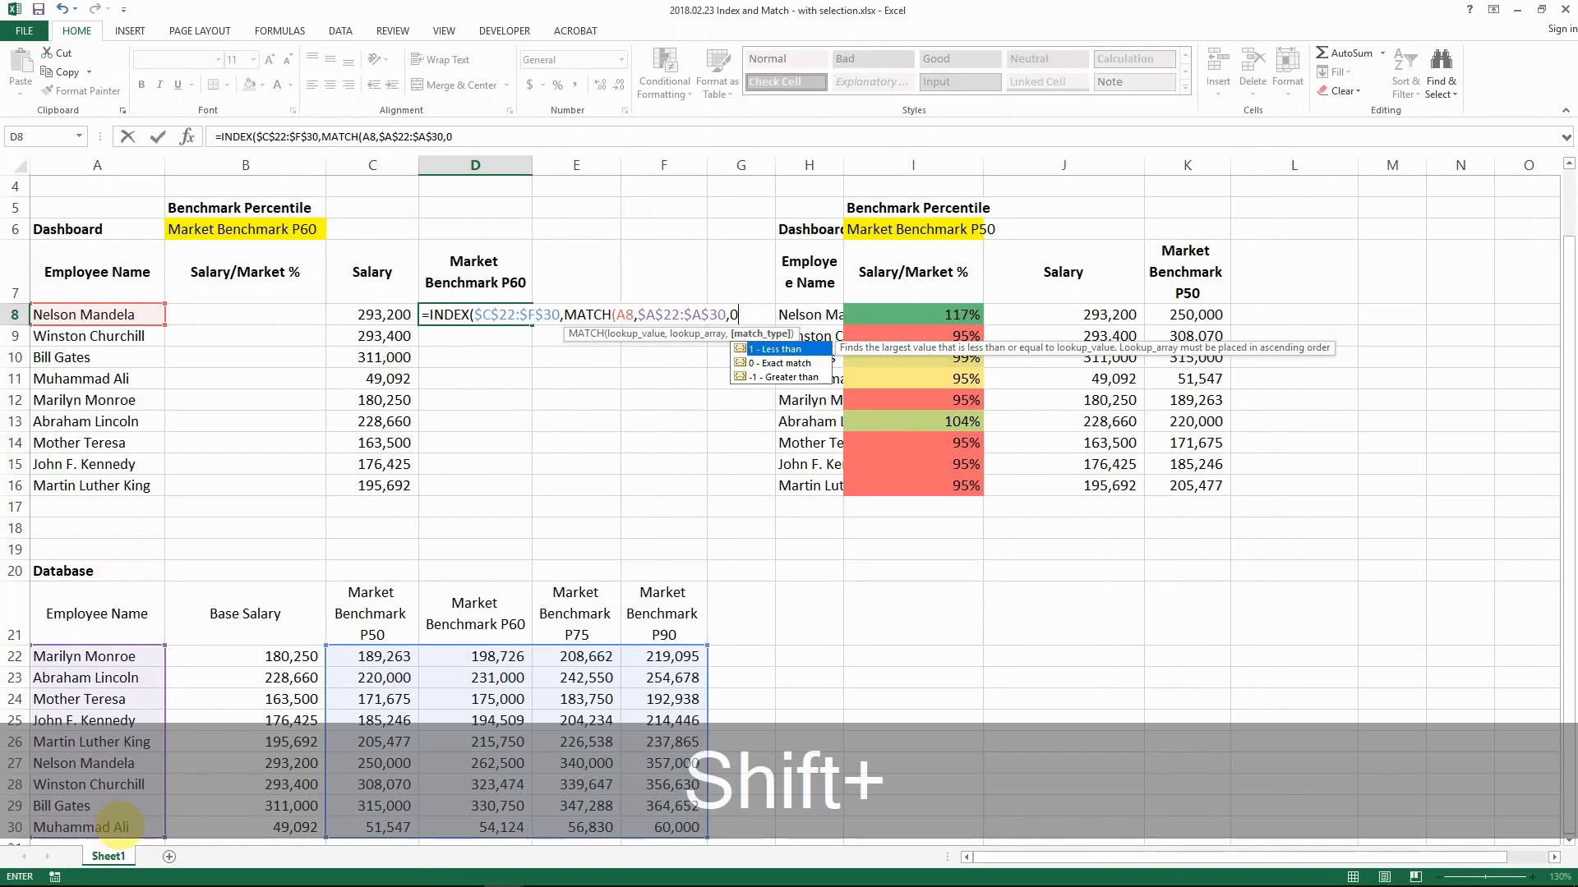
Complete the INDEX formula in D8 with MATCH(D7,$C$21:$F$21,0) as its column number
text(,nm)
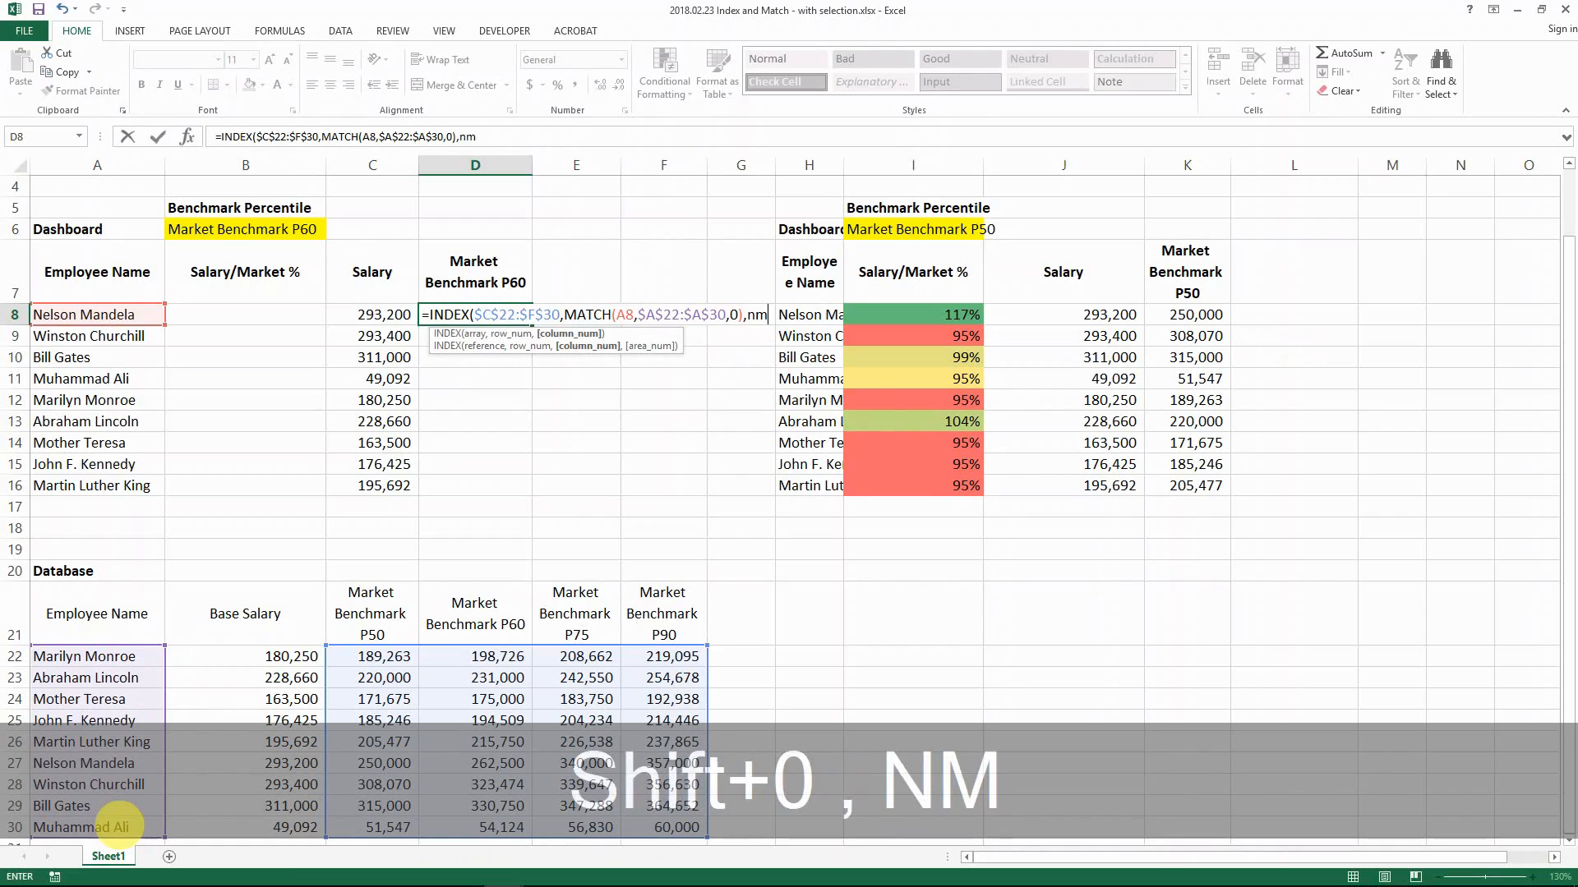
key(BackSpace)
key(BackSpace)
text(match)
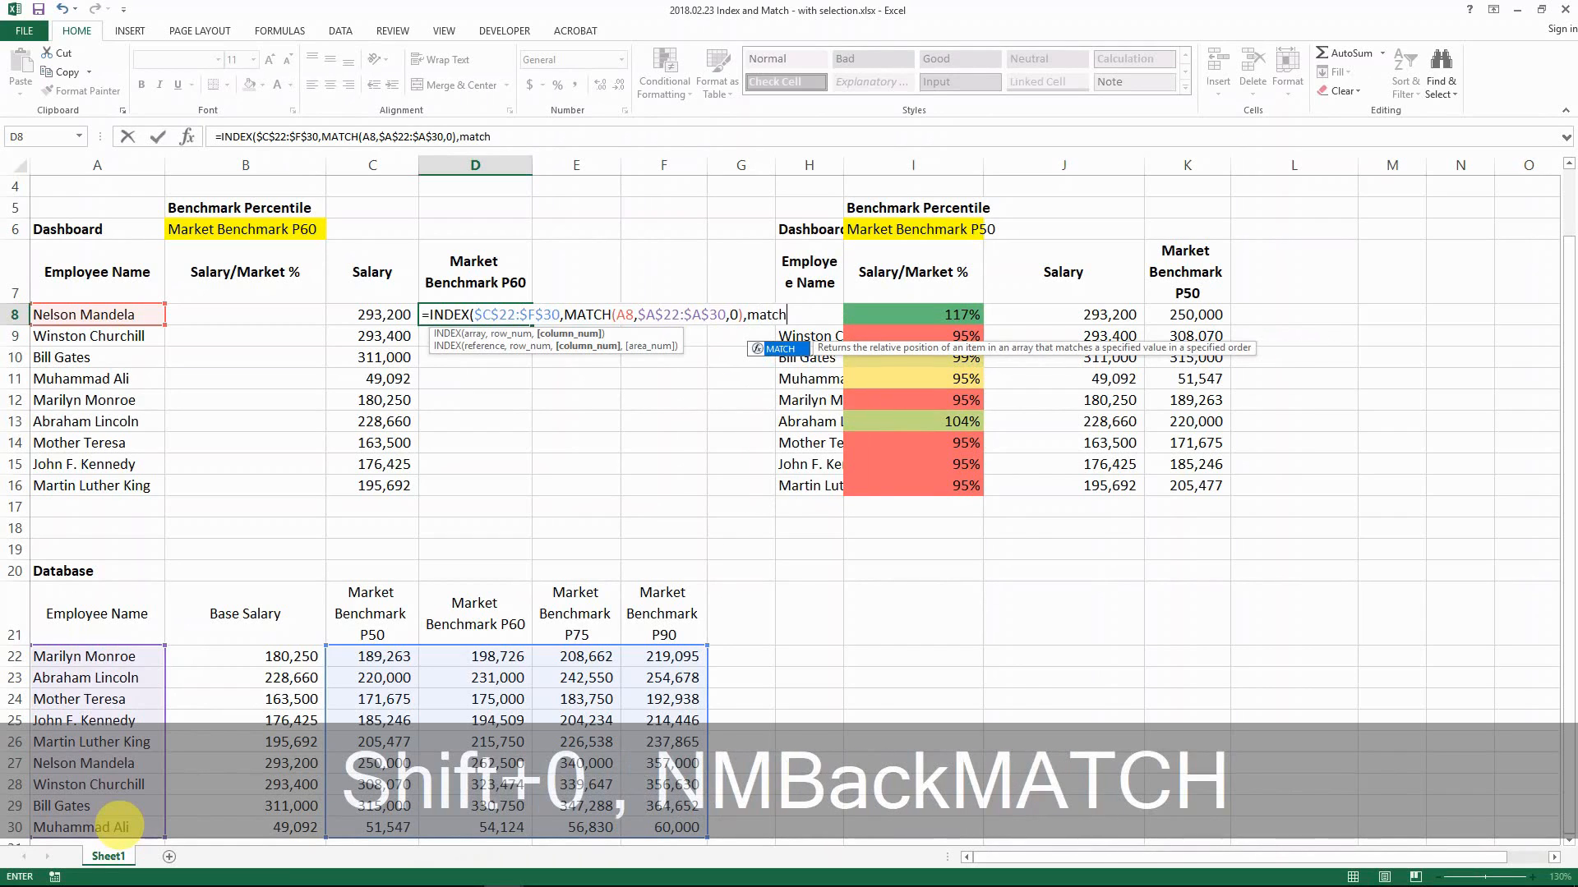
key(Tab)
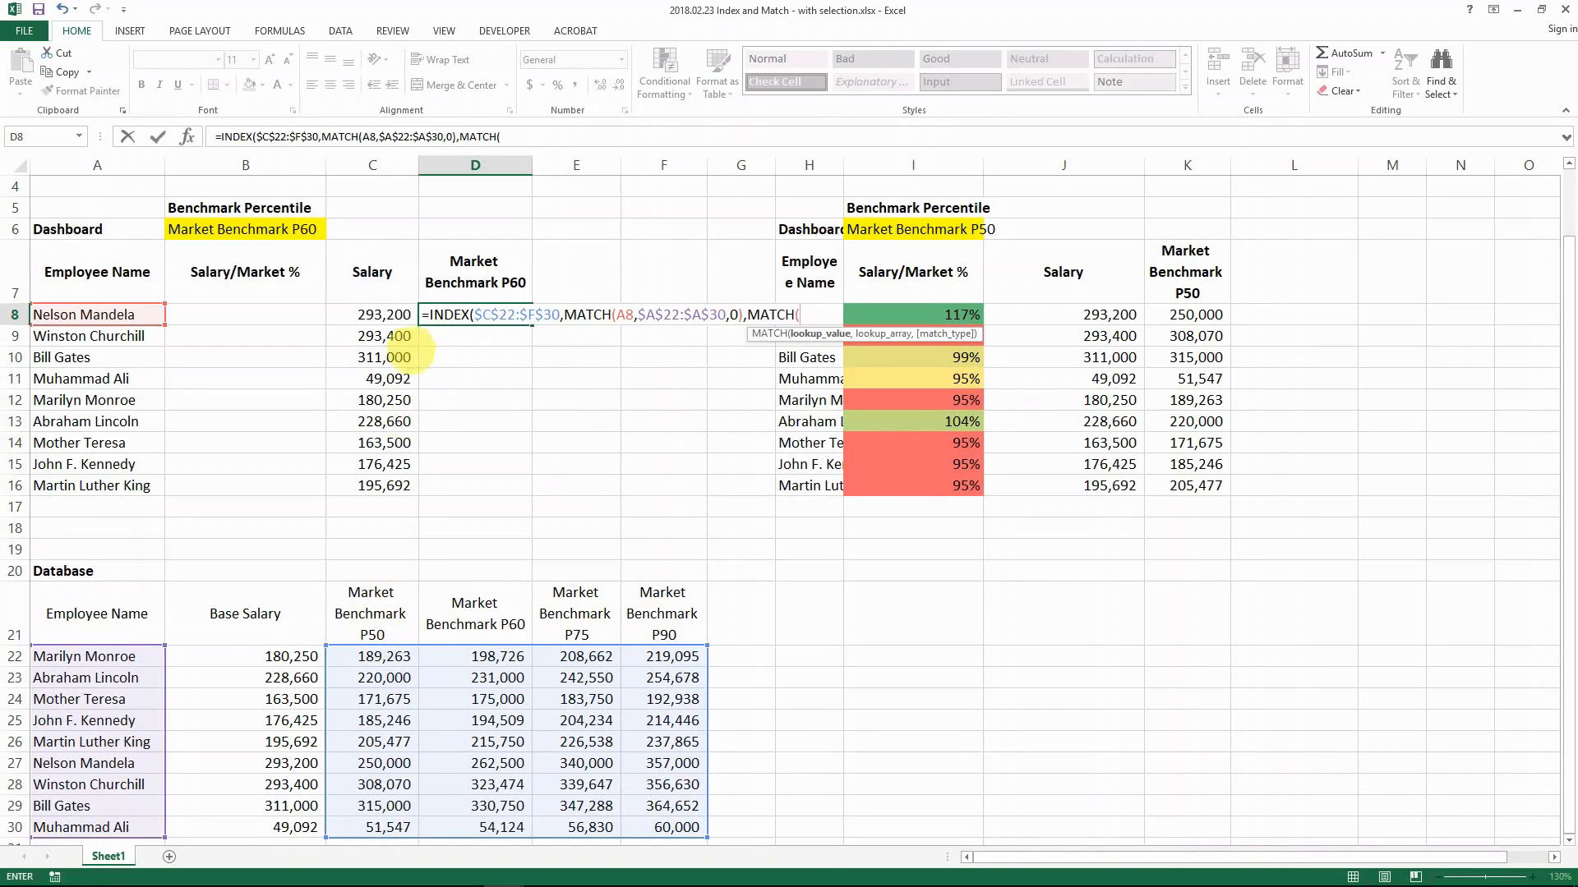
click(470, 264)
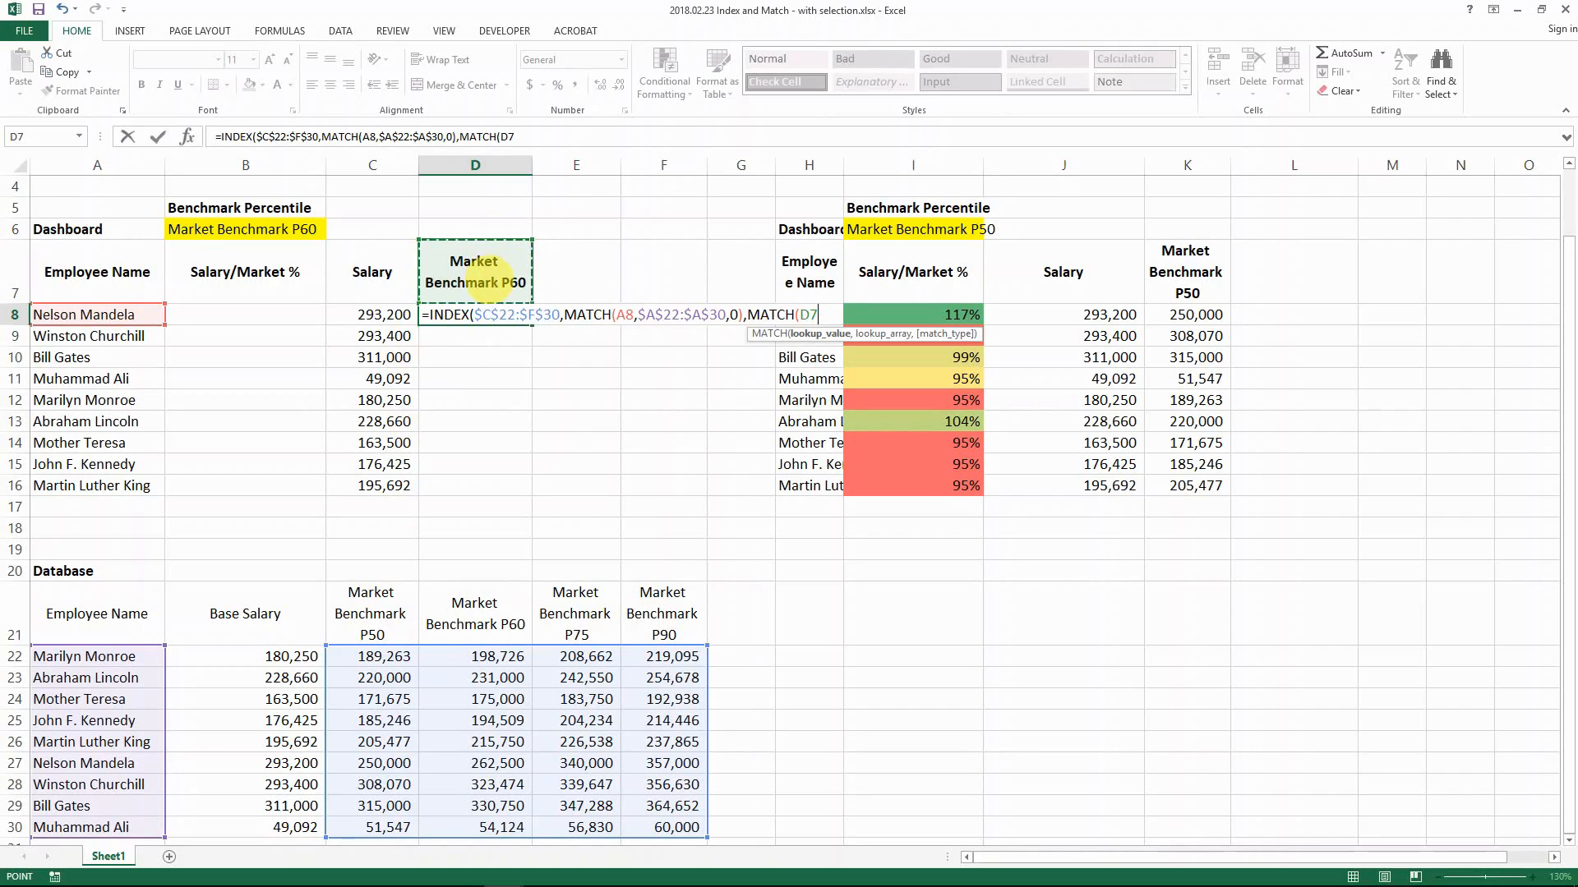
text(,)
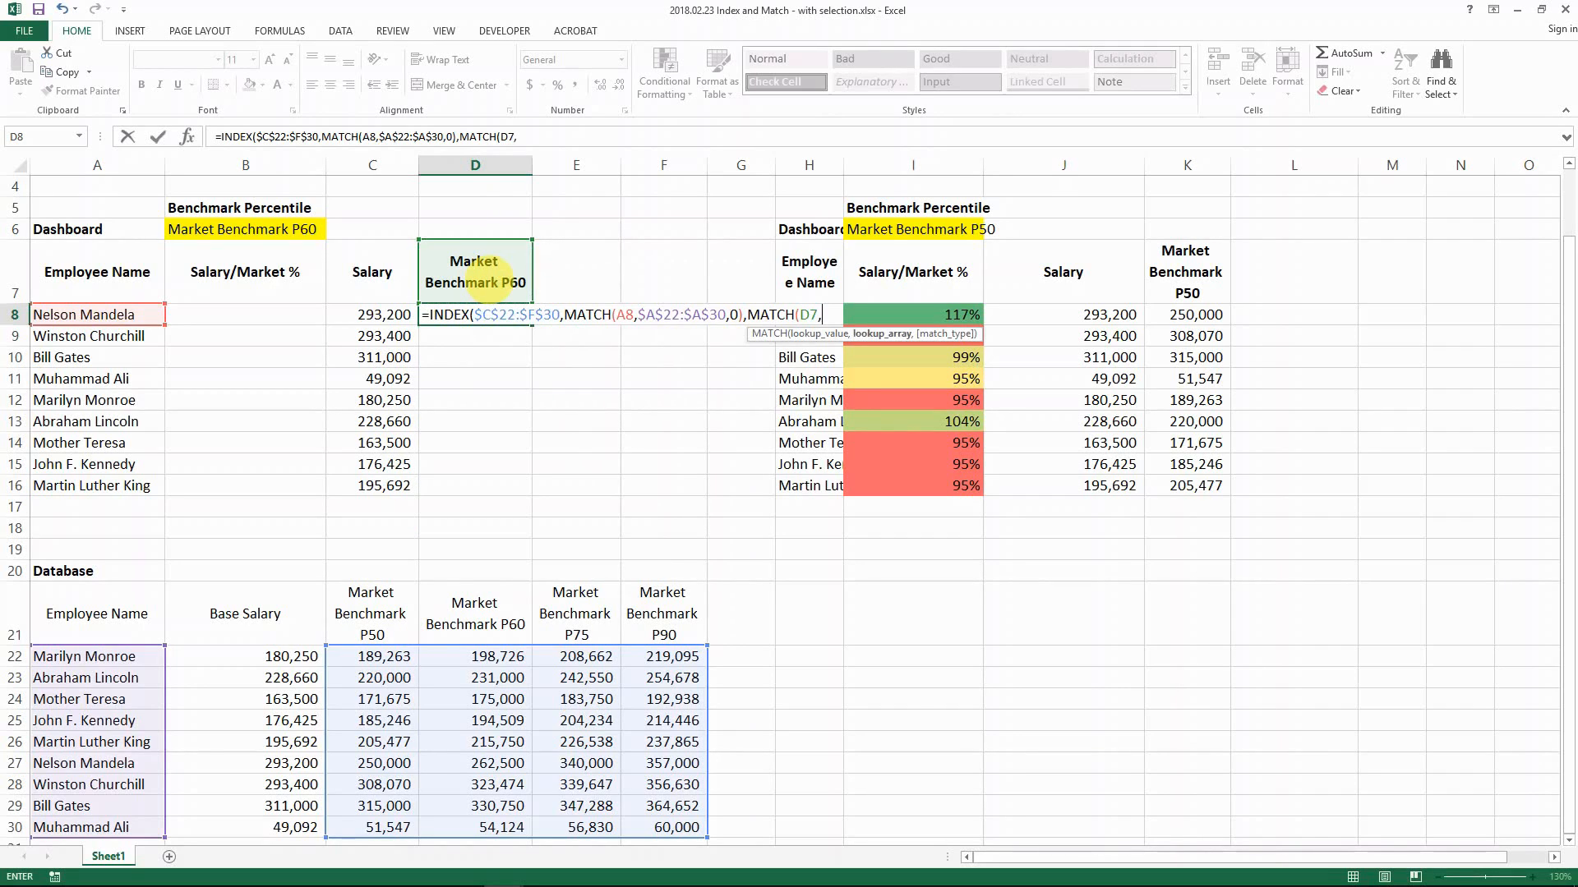
drag(377, 615, 689, 614)
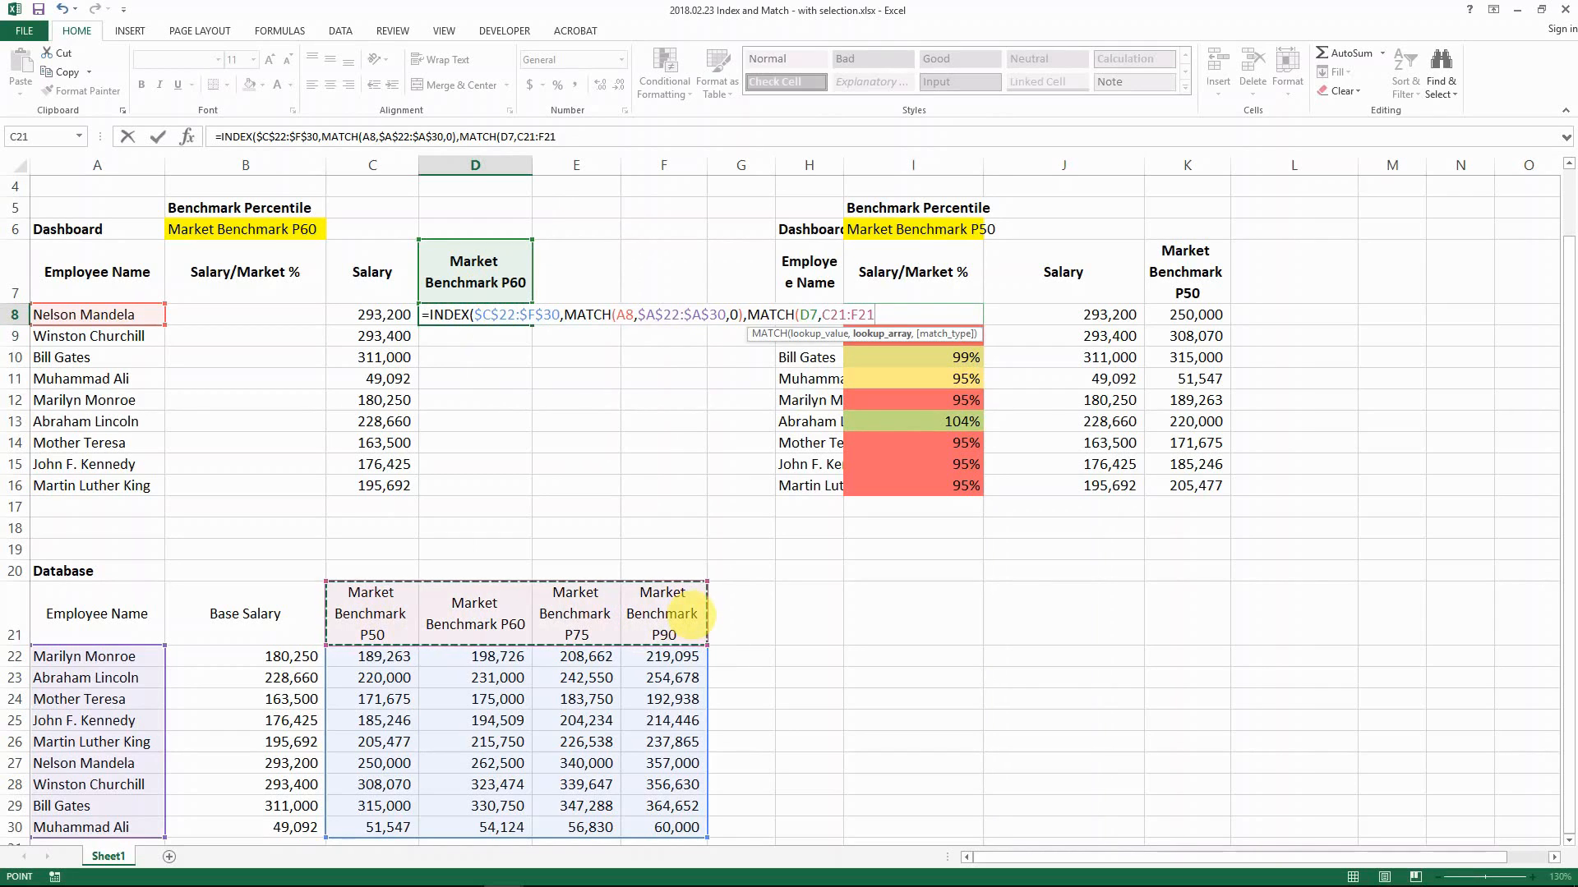
key(F4)
text(,)
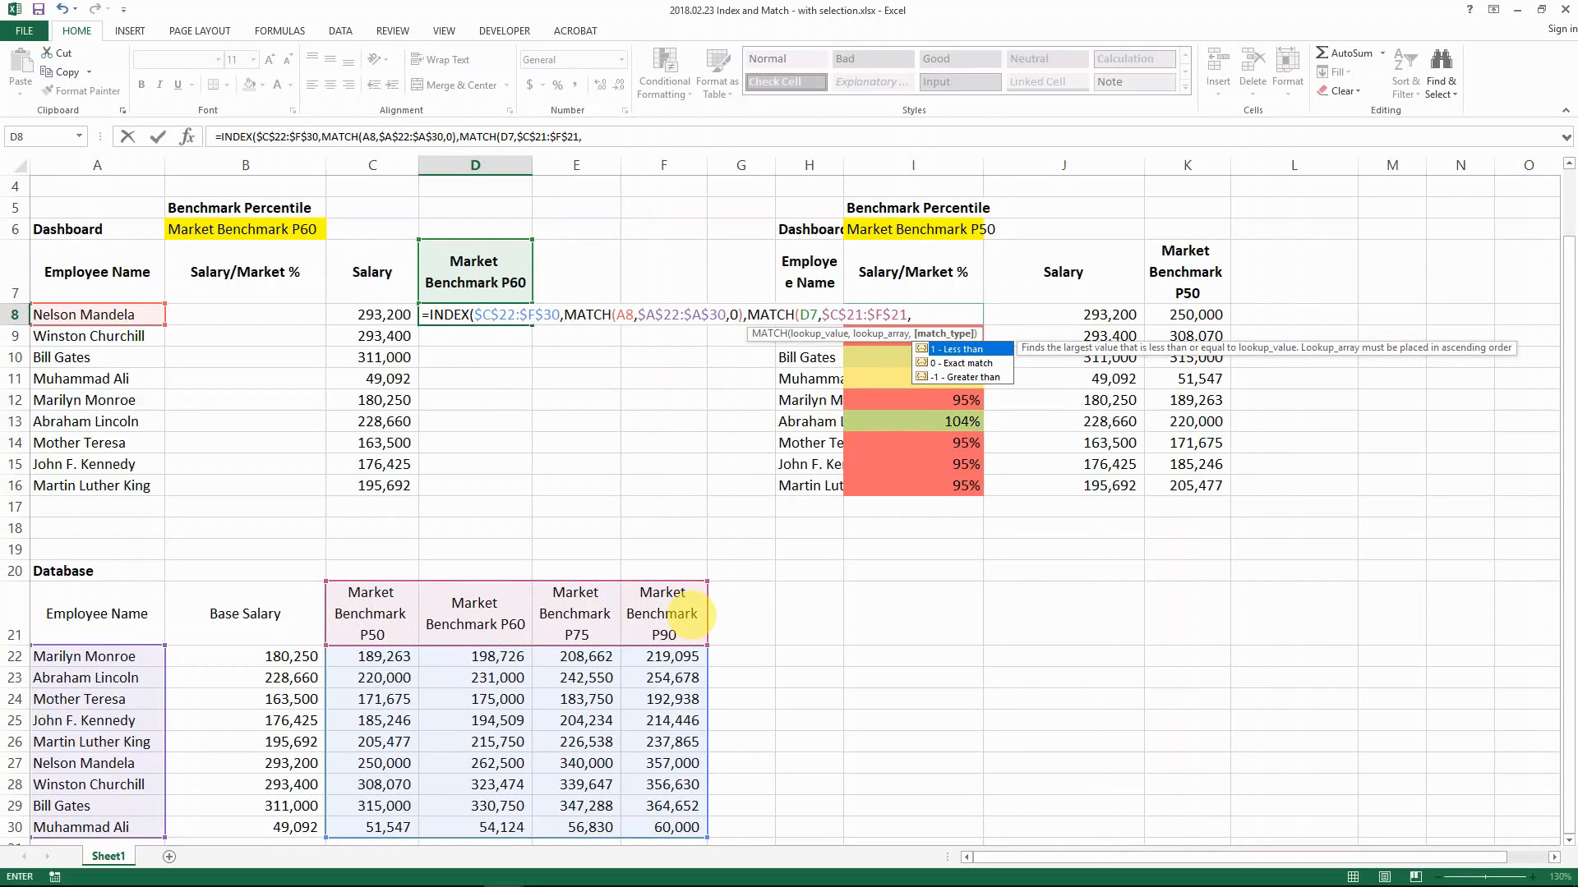
text(0)))
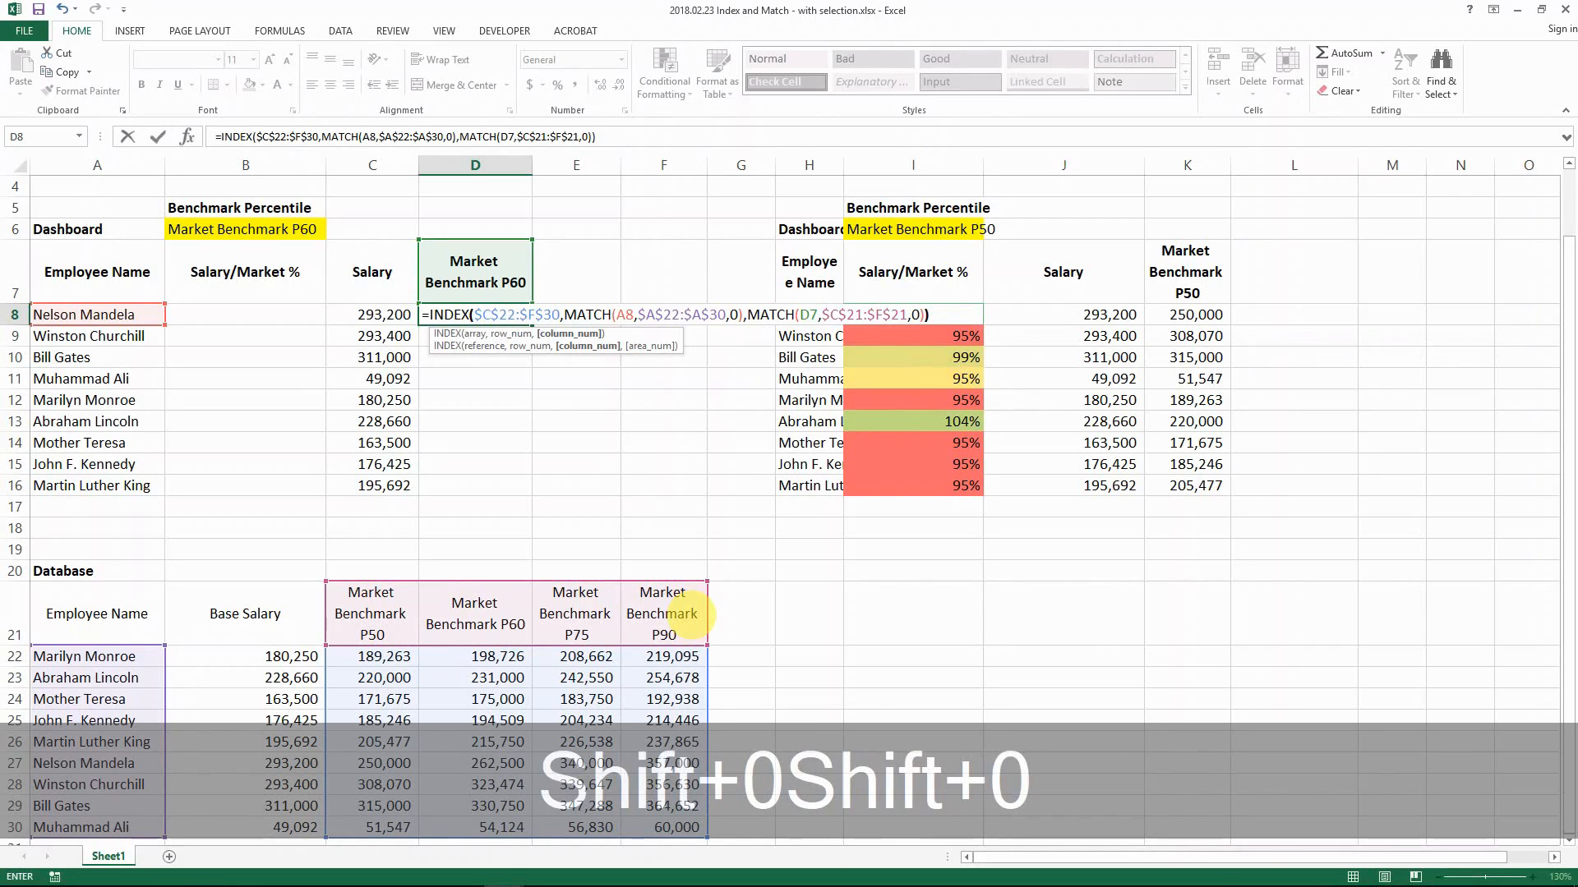
key(ctrl+Return)
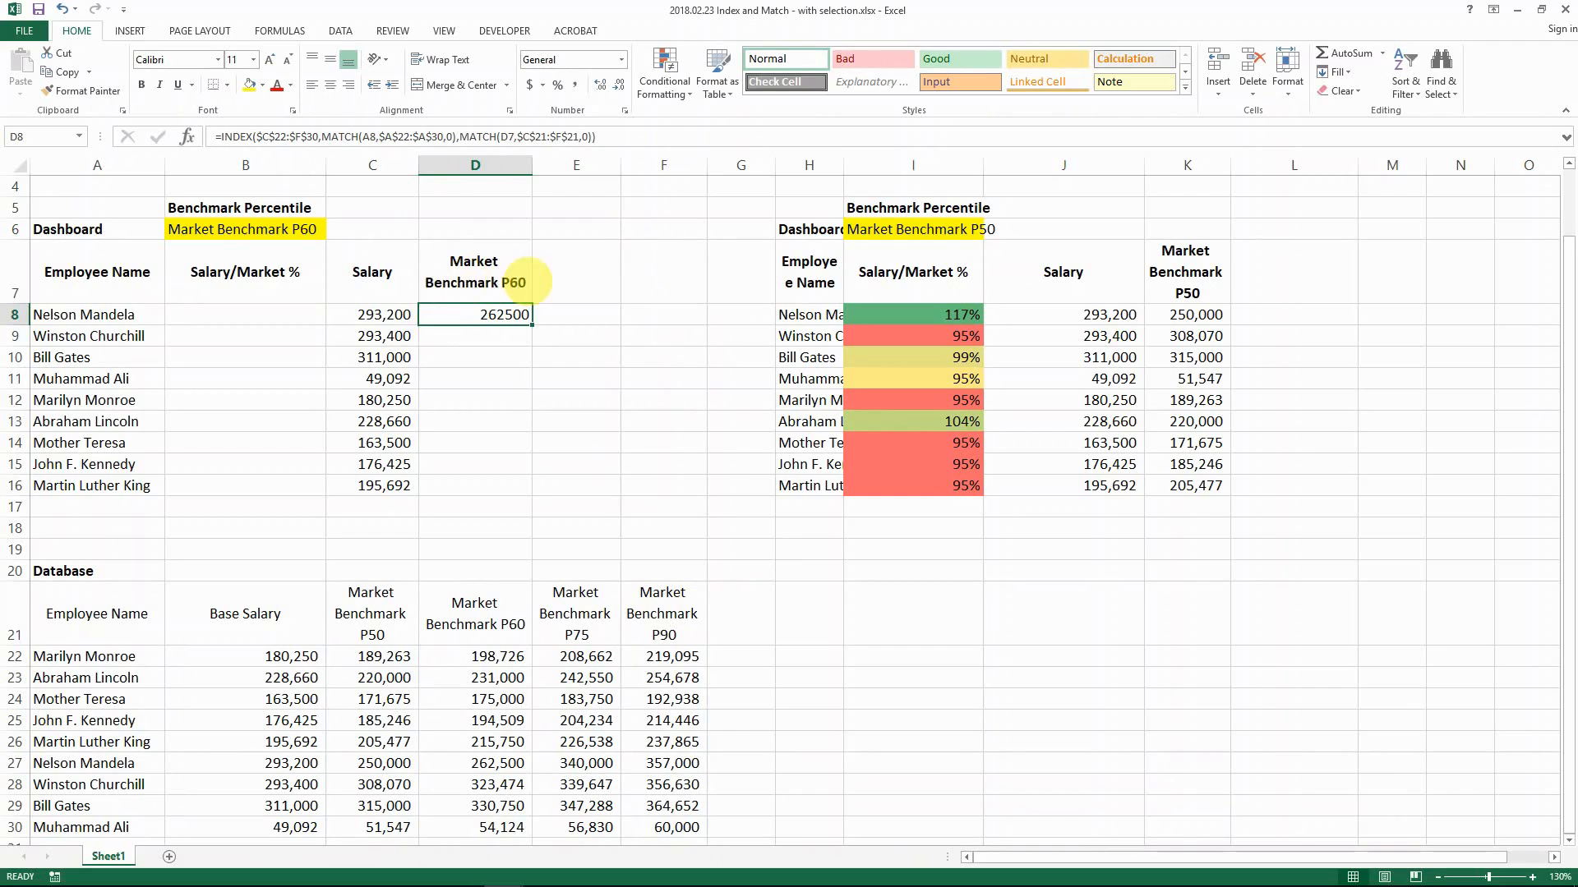
Set the Benchmark Percentile in B6 to Market Benchmark P75 and check D8 against the same employee's P75 value in the database
click(317, 235)
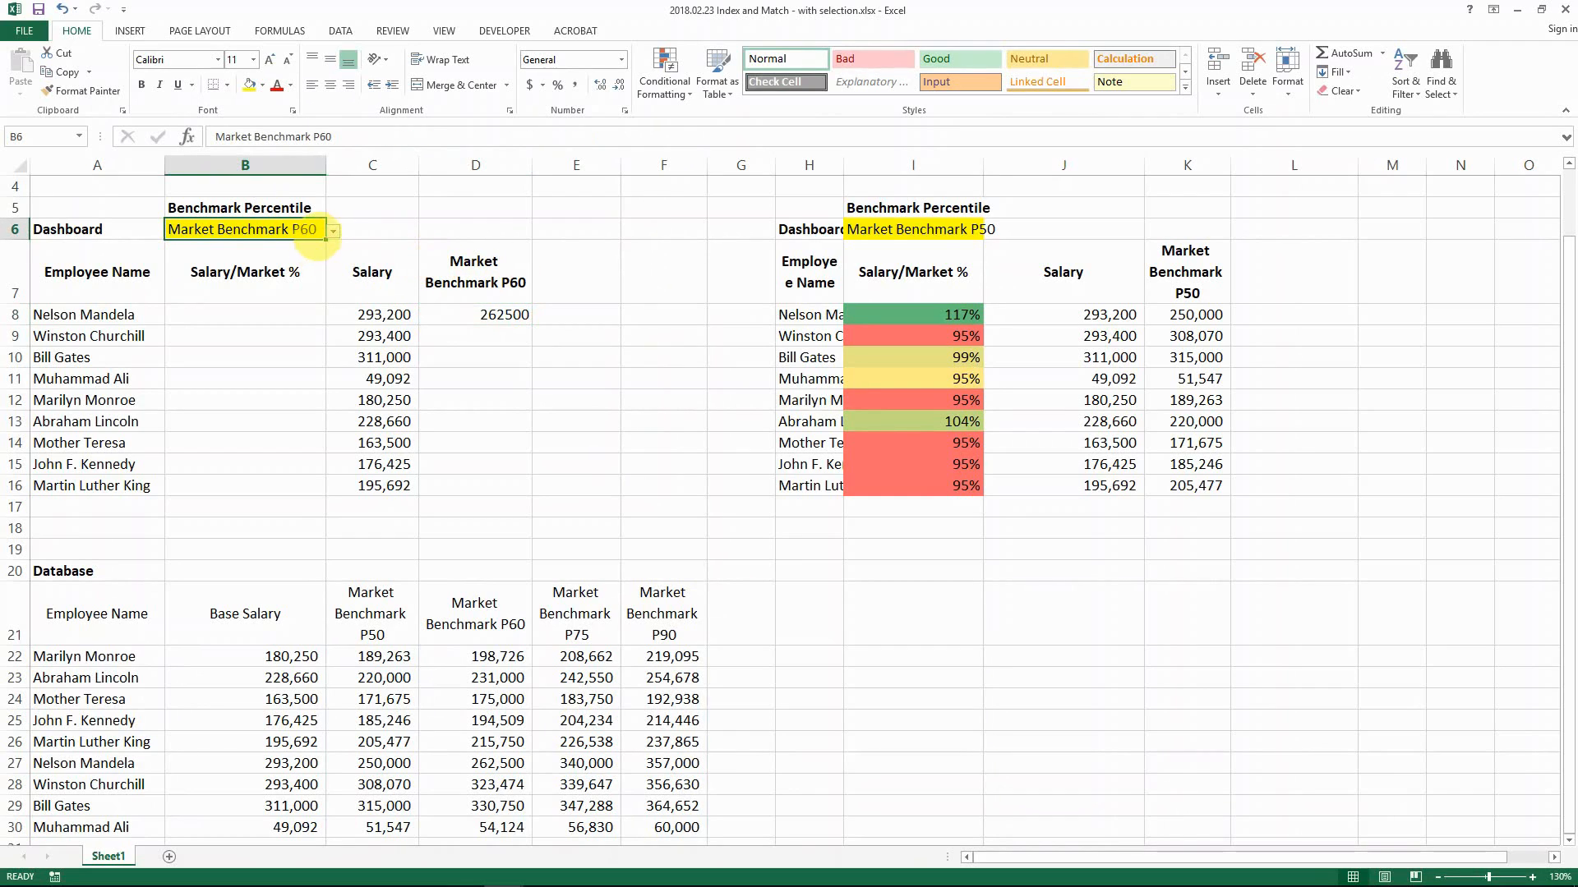
click(334, 232)
click(310, 275)
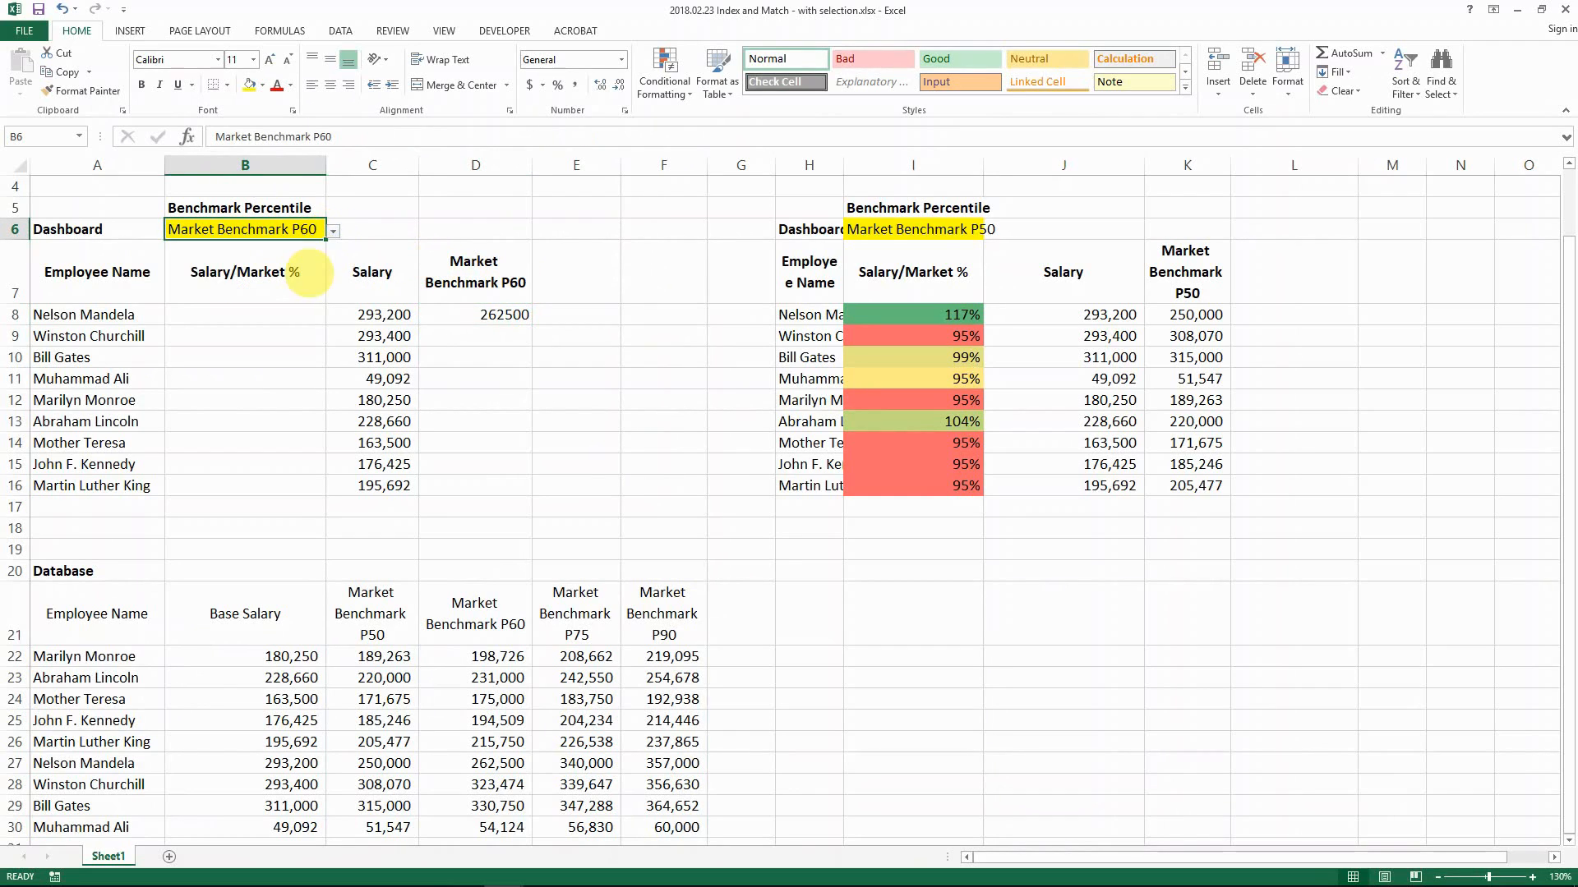
click(515, 281)
click(97, 316)
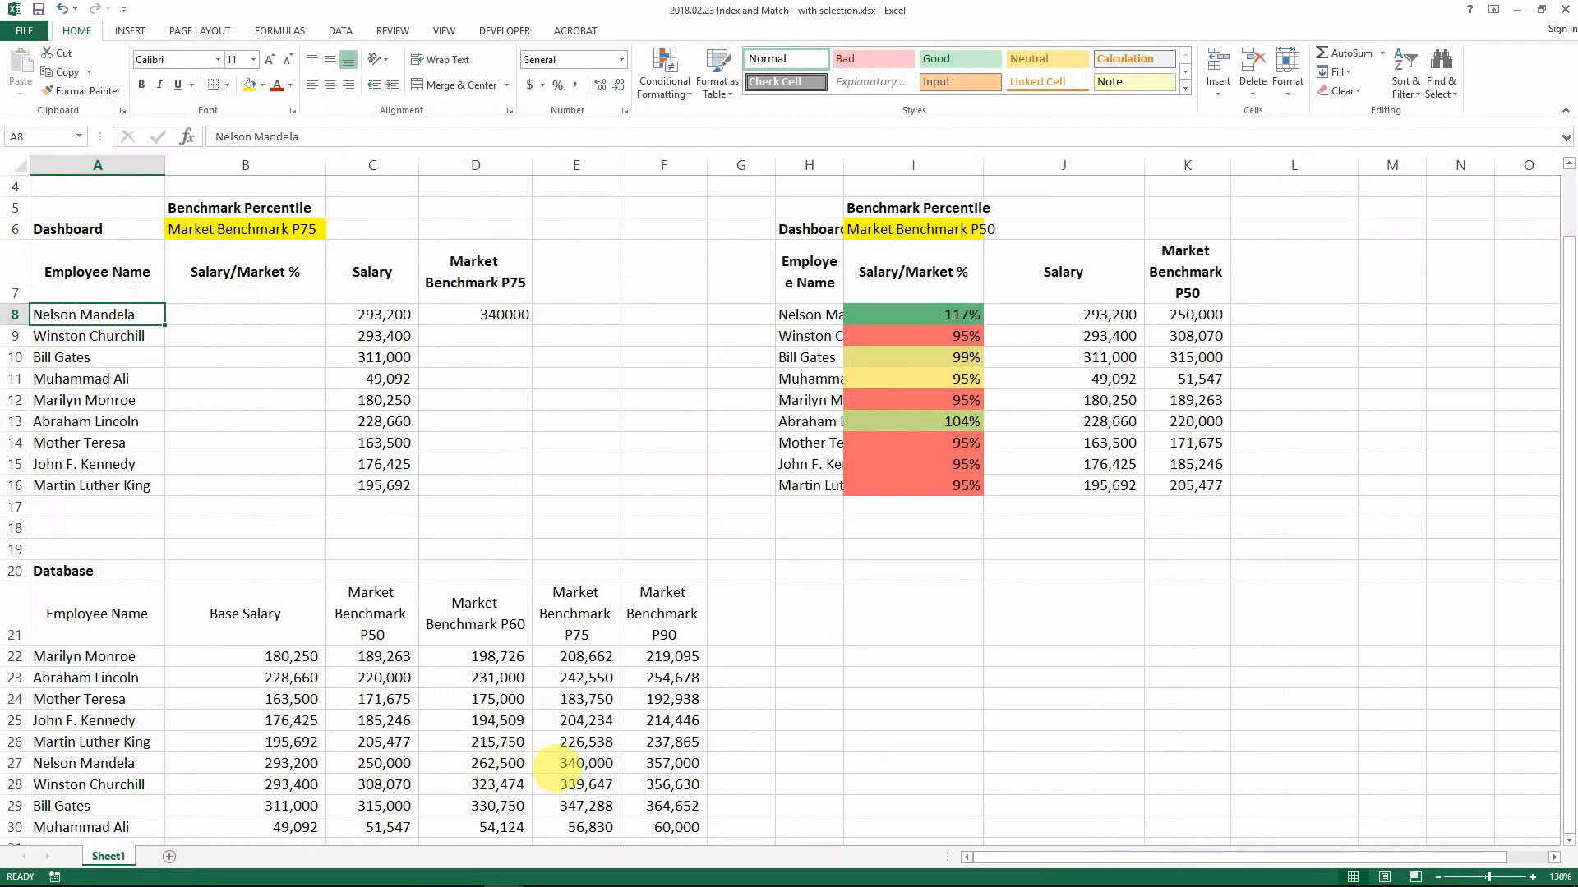
click(576, 764)
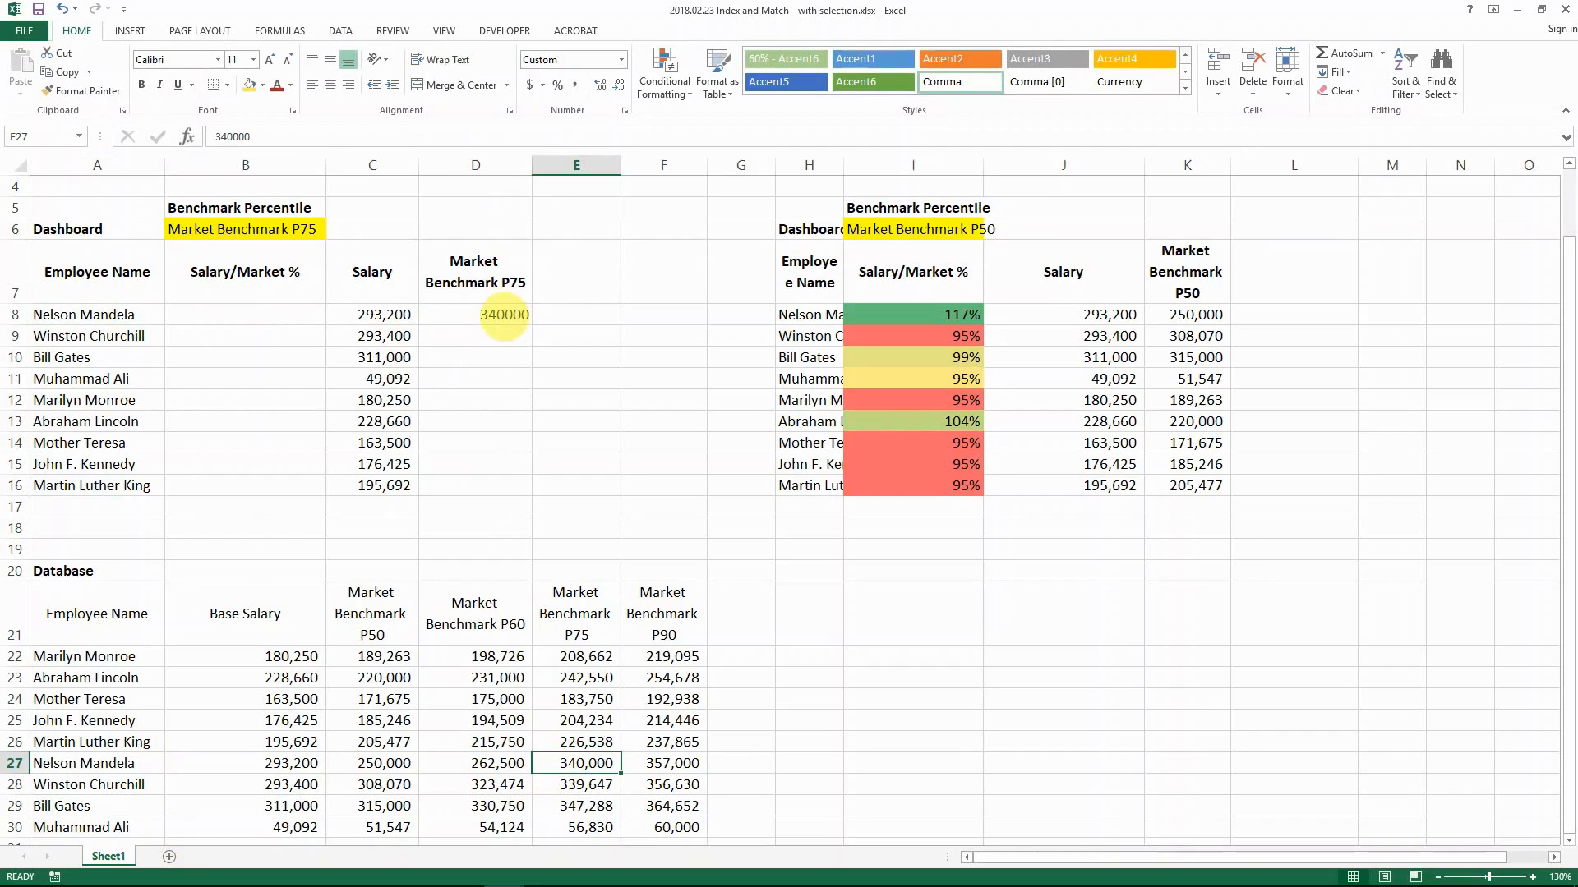
Copy the number format of the Salary cells C8:C16 to the Market Benchmark column from D8 with Format Painter
drag(398, 315, 398, 485)
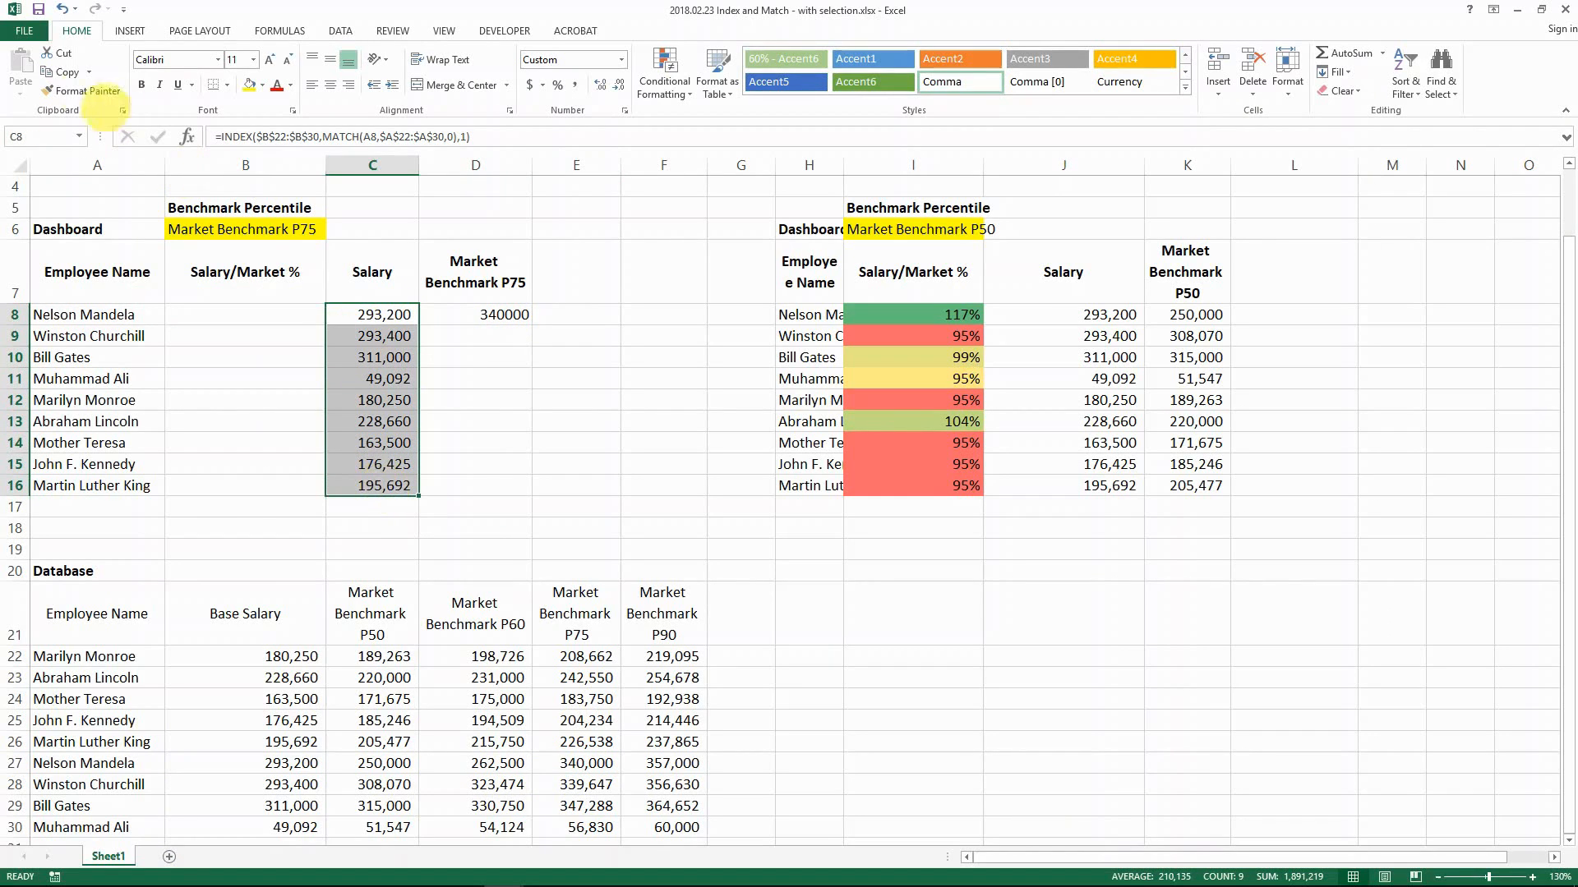
click(101, 92)
click(486, 318)
click(471, 323)
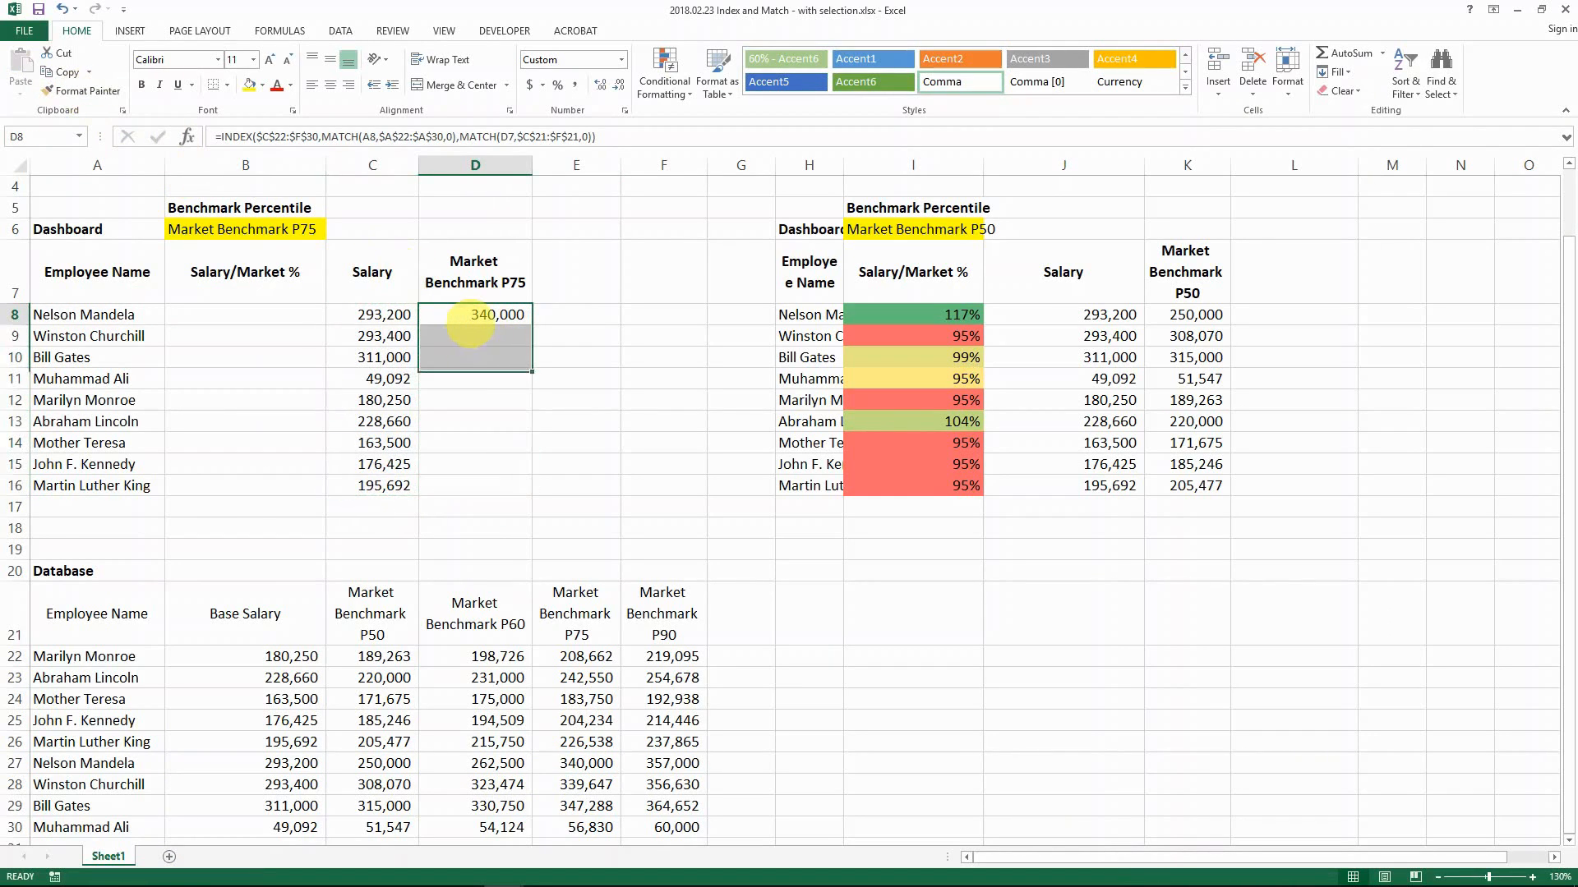
Change the lookup references in D8's formula to $A8 and D$7, and fill the formula down through D16
double_click(473, 321)
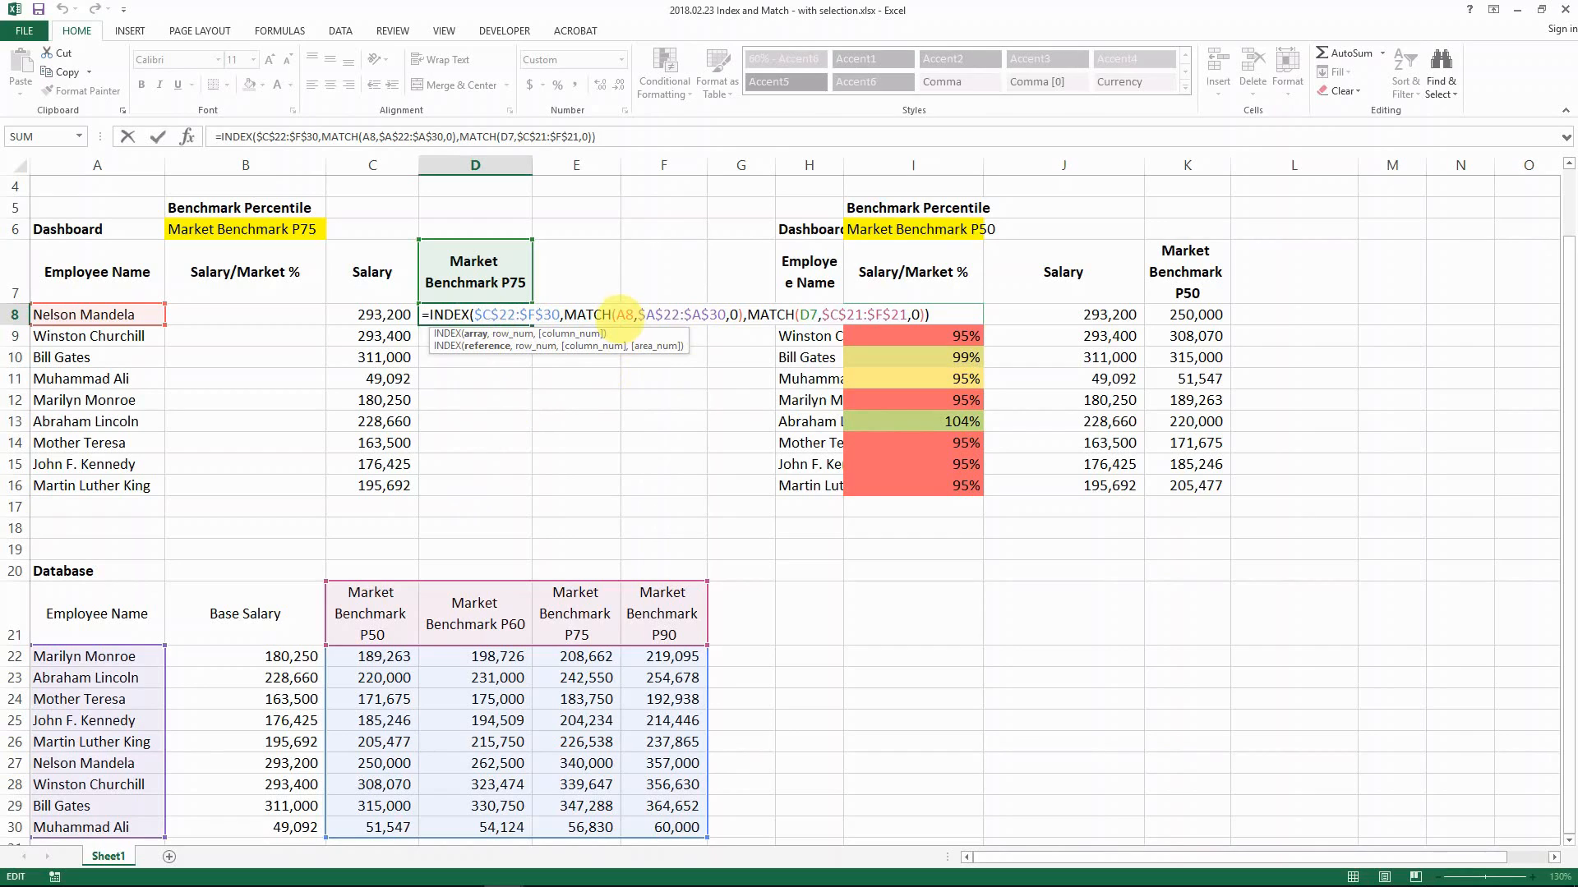
click(617, 315)
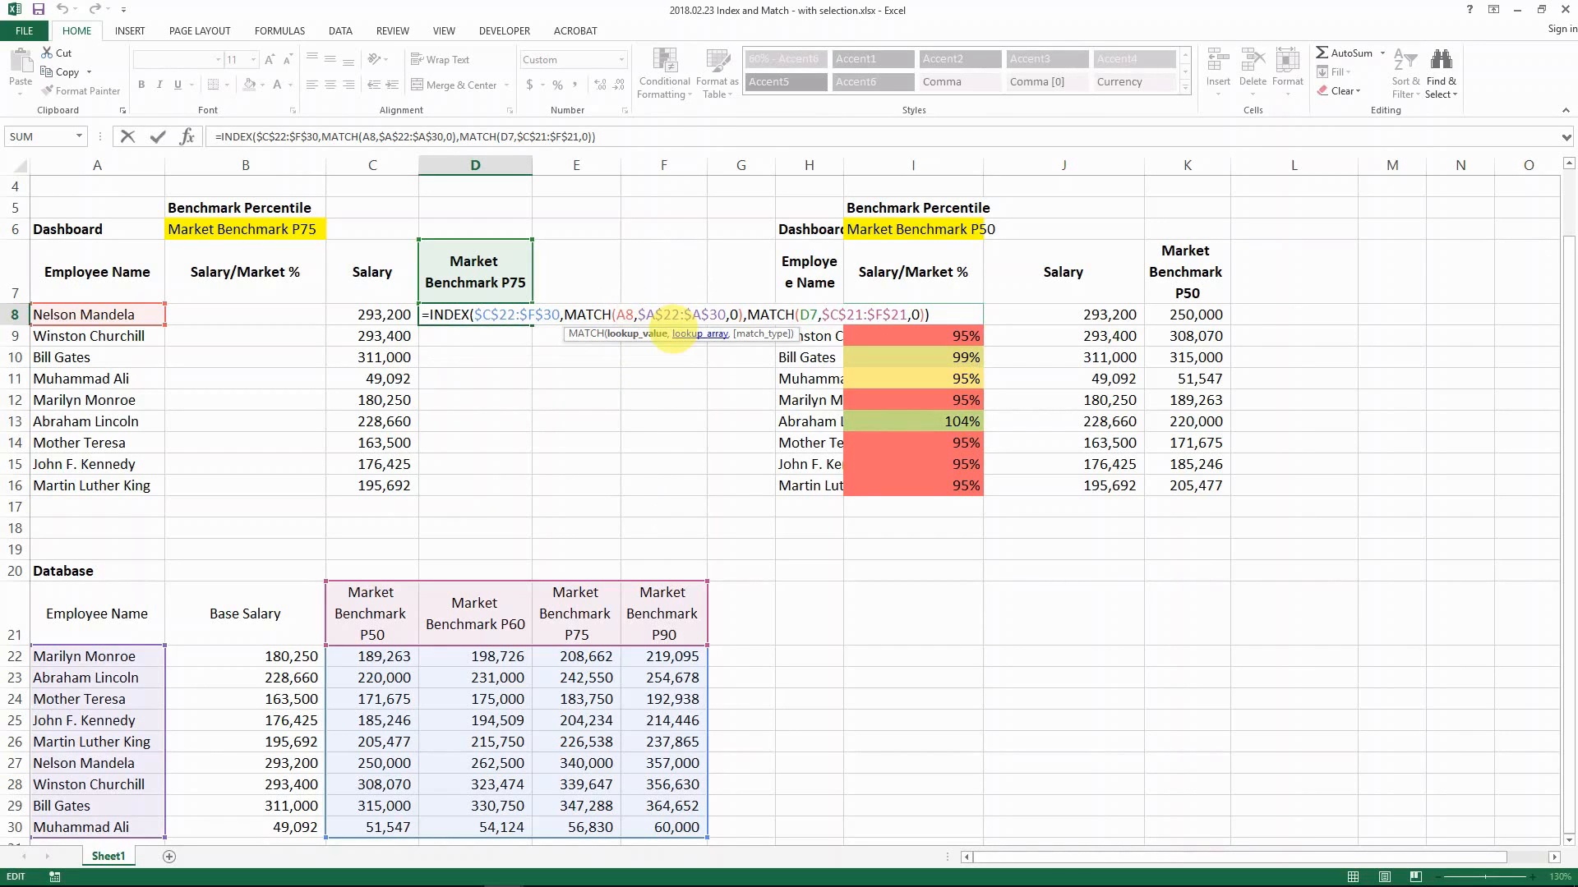
text($)
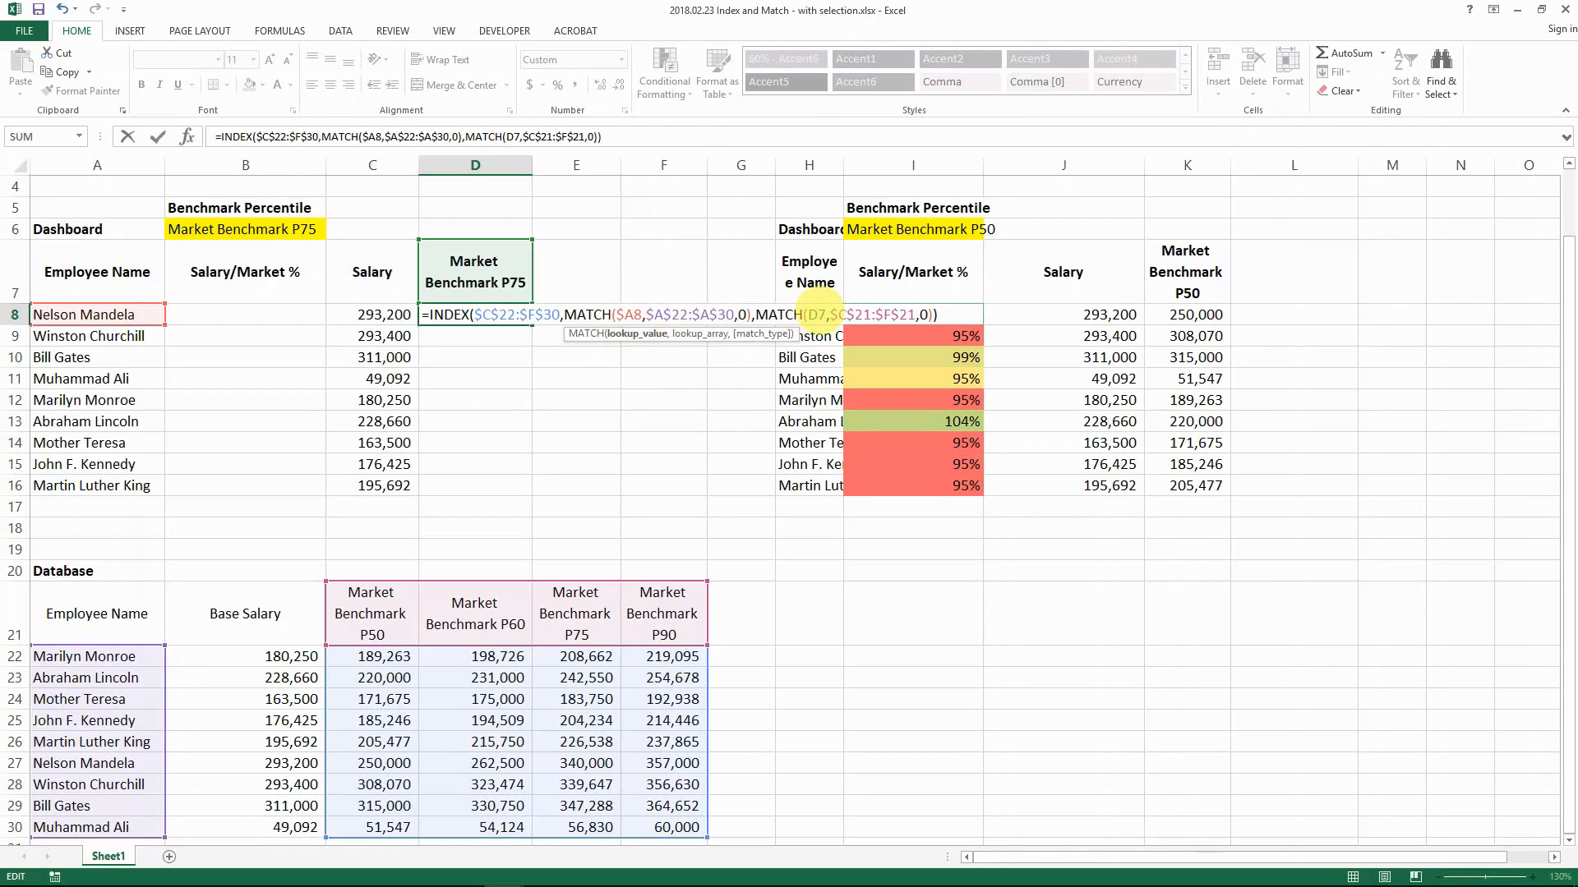
click(819, 315)
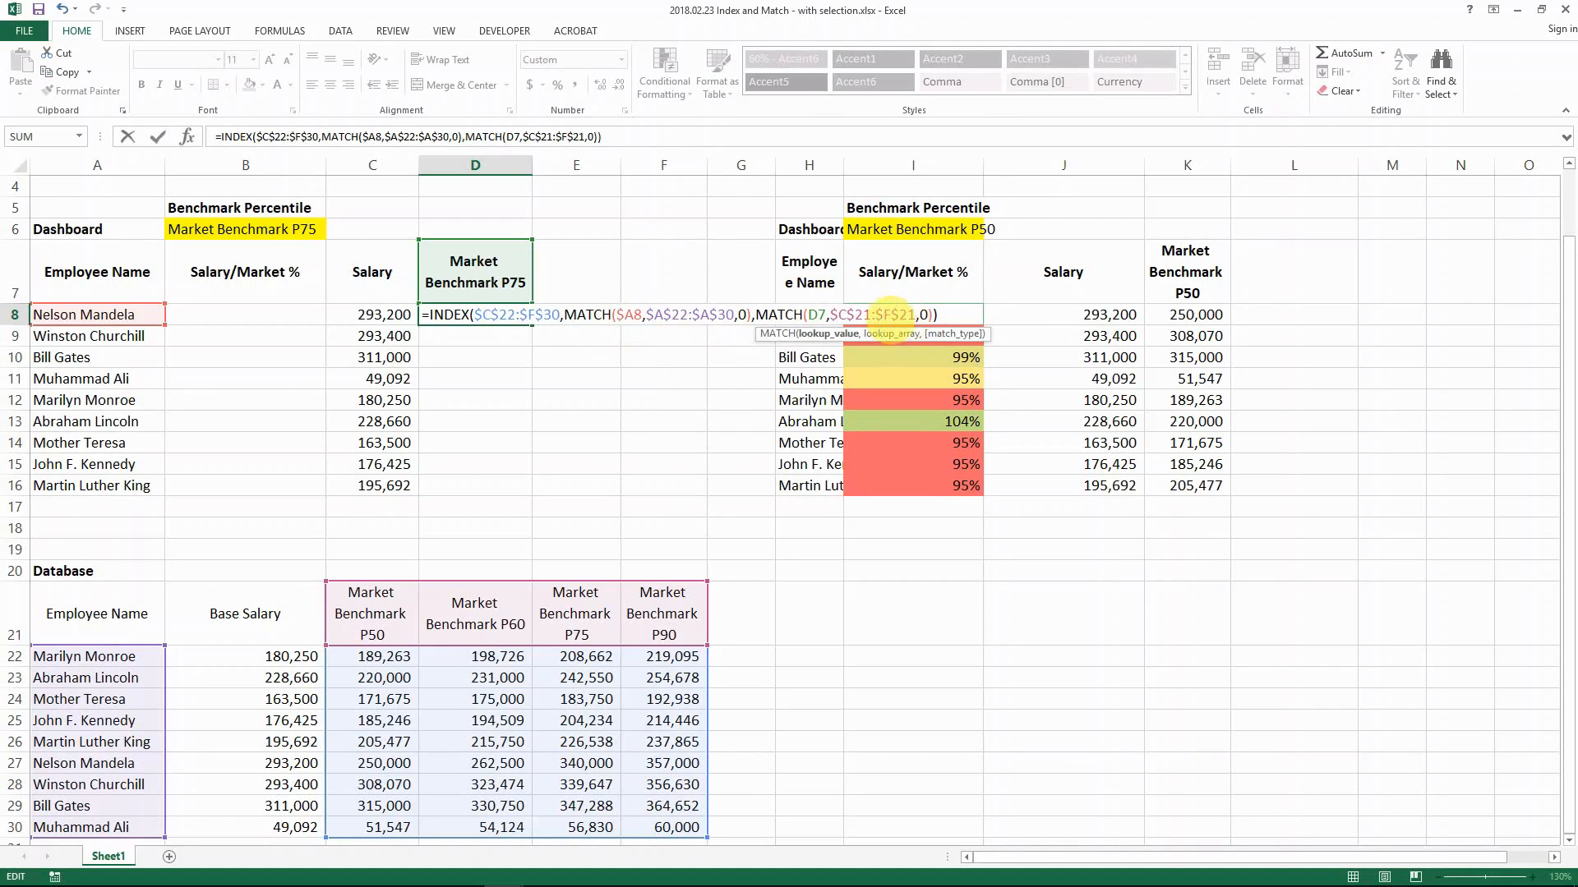
text($)
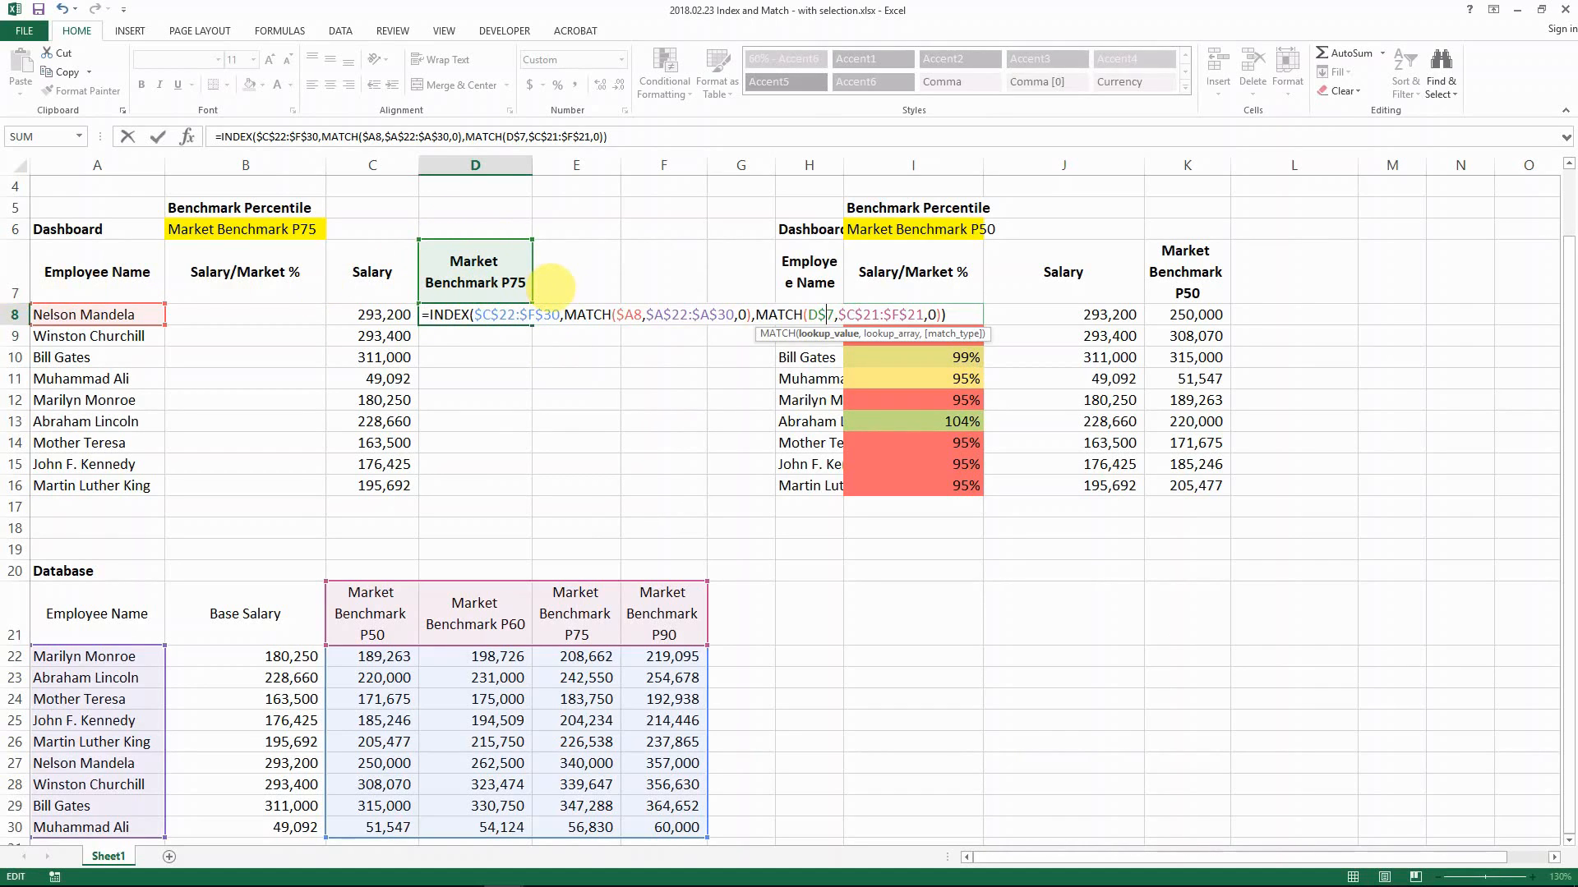
key(Return)
key(Up)
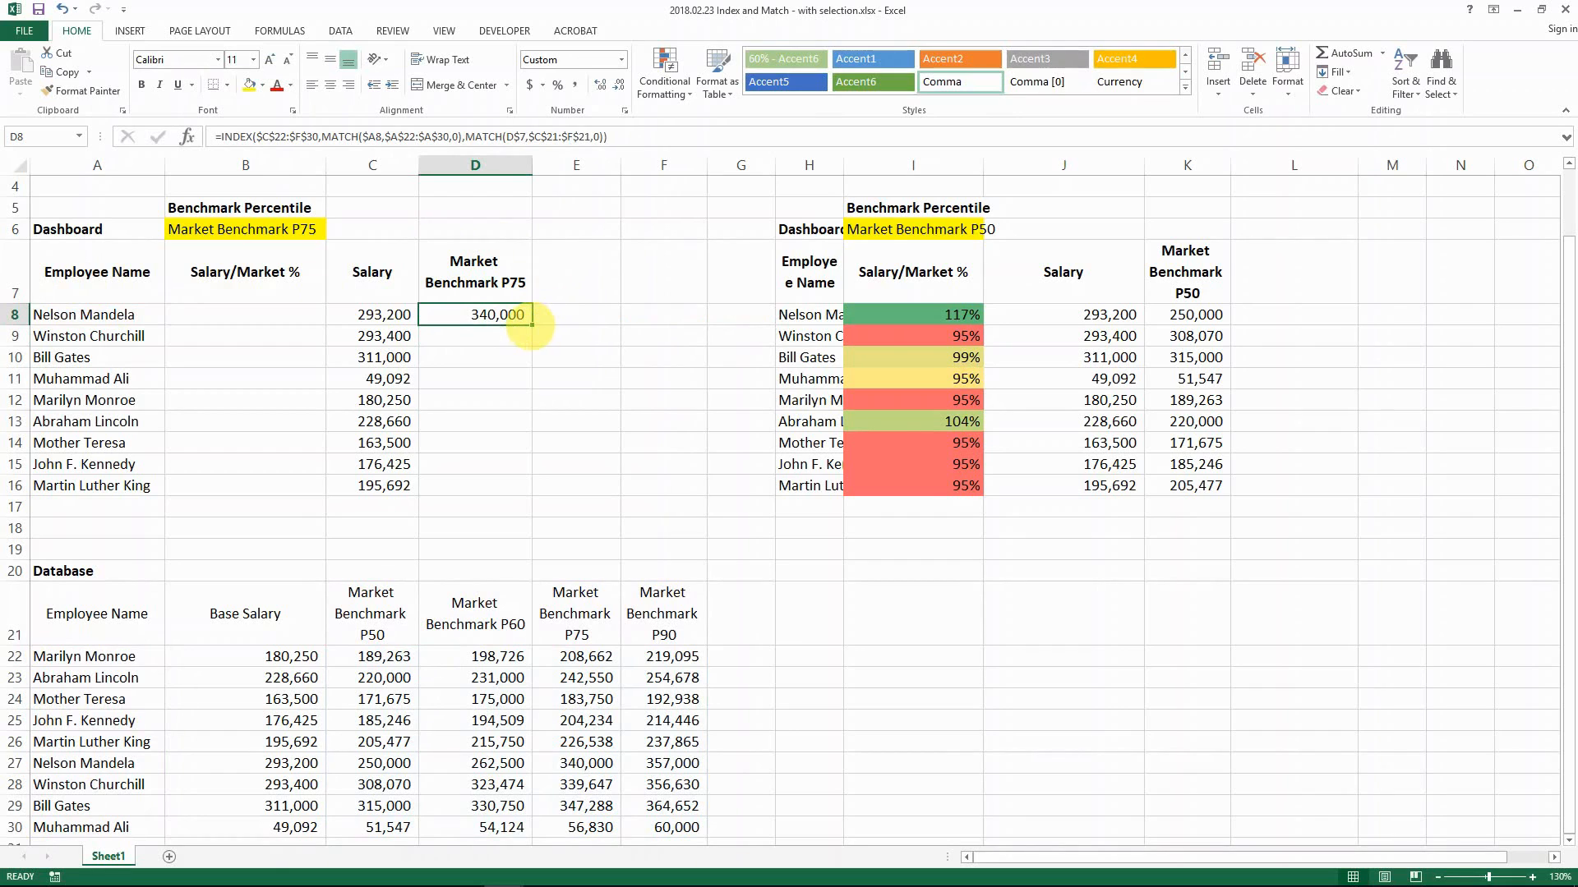
drag(532, 325, 530, 494)
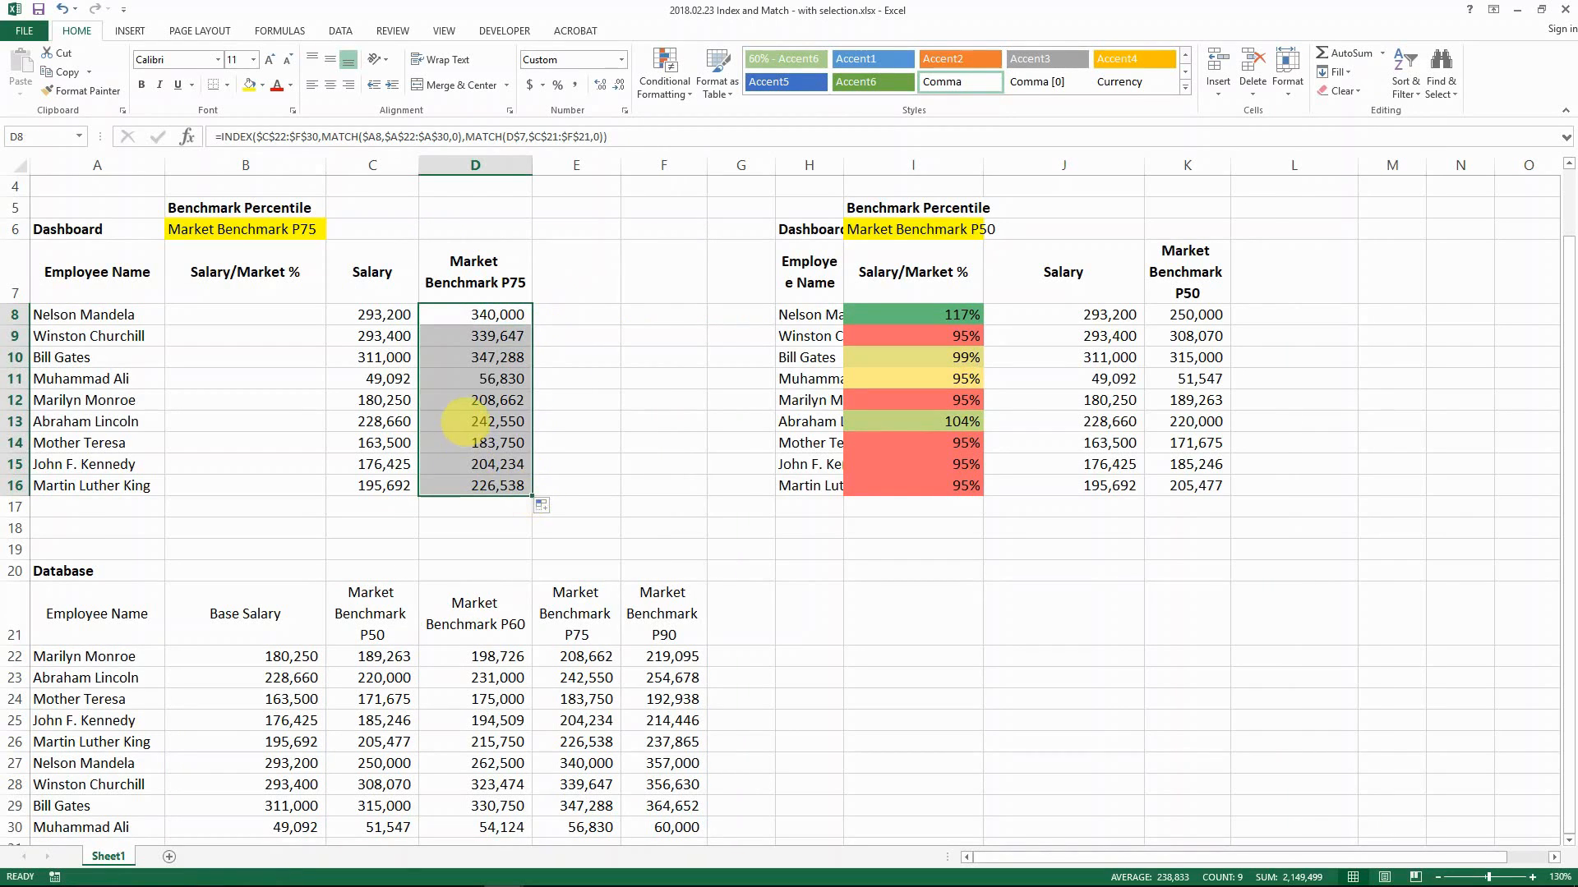
Check the cell references of the filled INDEX and MATCH formula in D13 and D8, and the formulas in C8 and D7
click(497, 421)
double_click(497, 421)
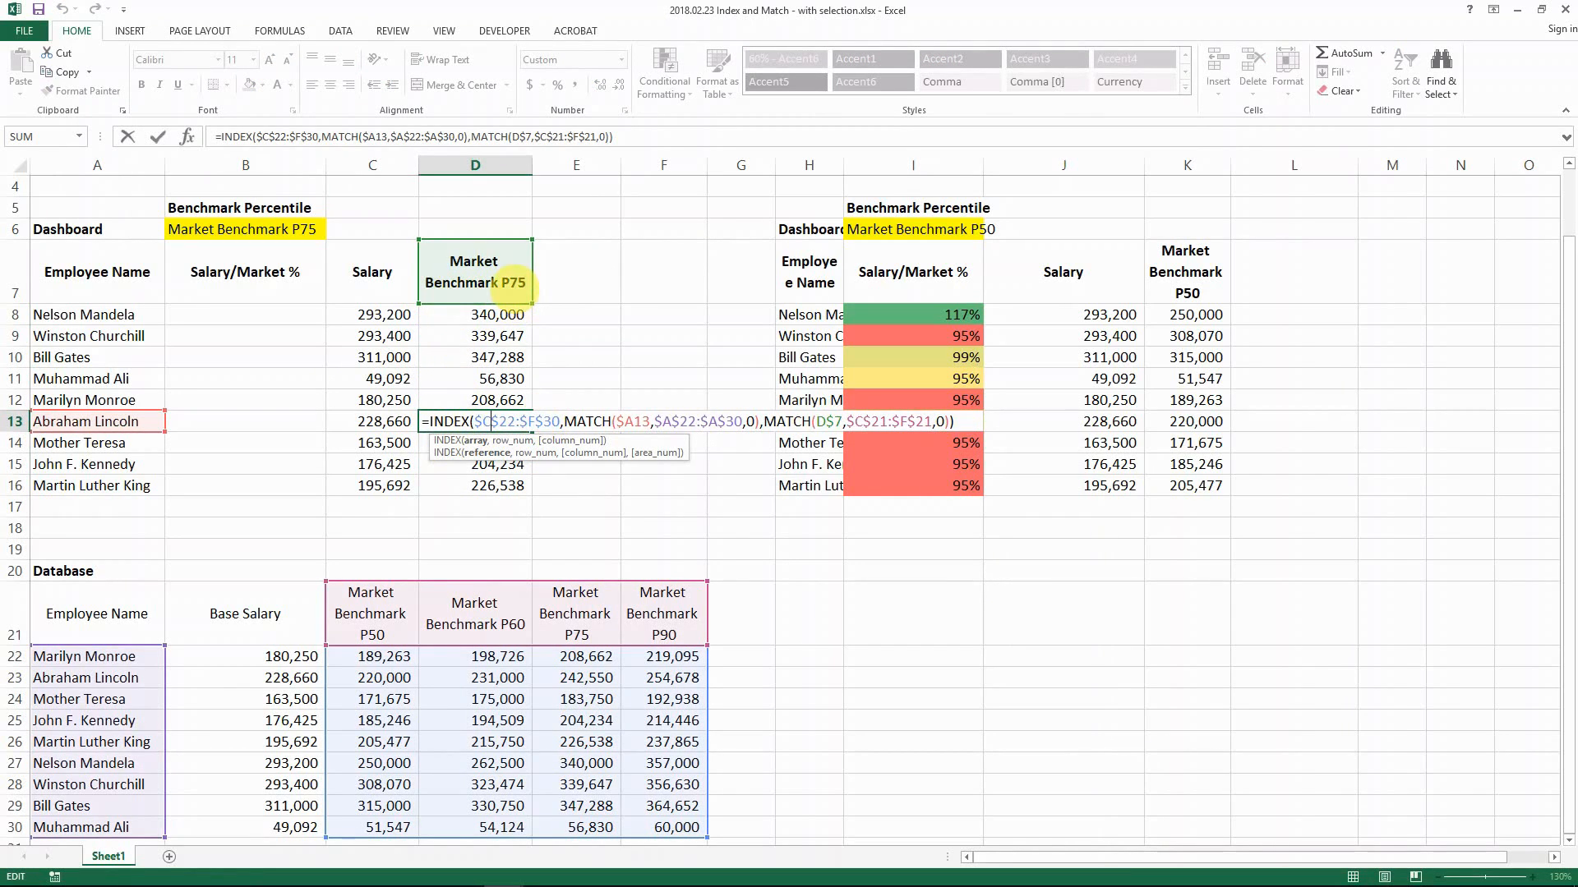
key(Escape)
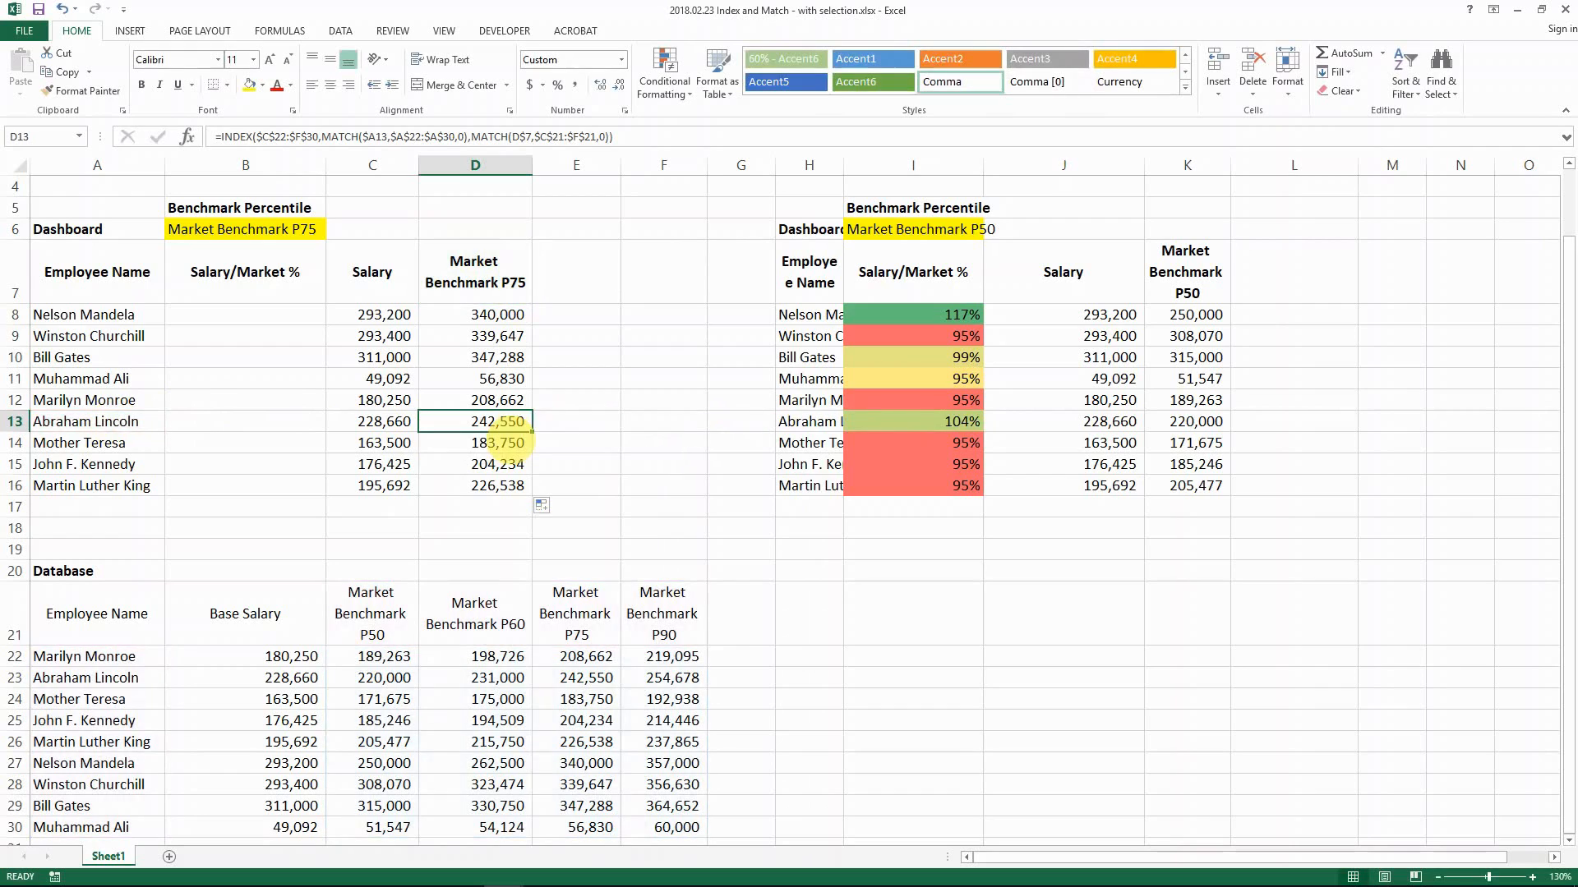
click(472, 314)
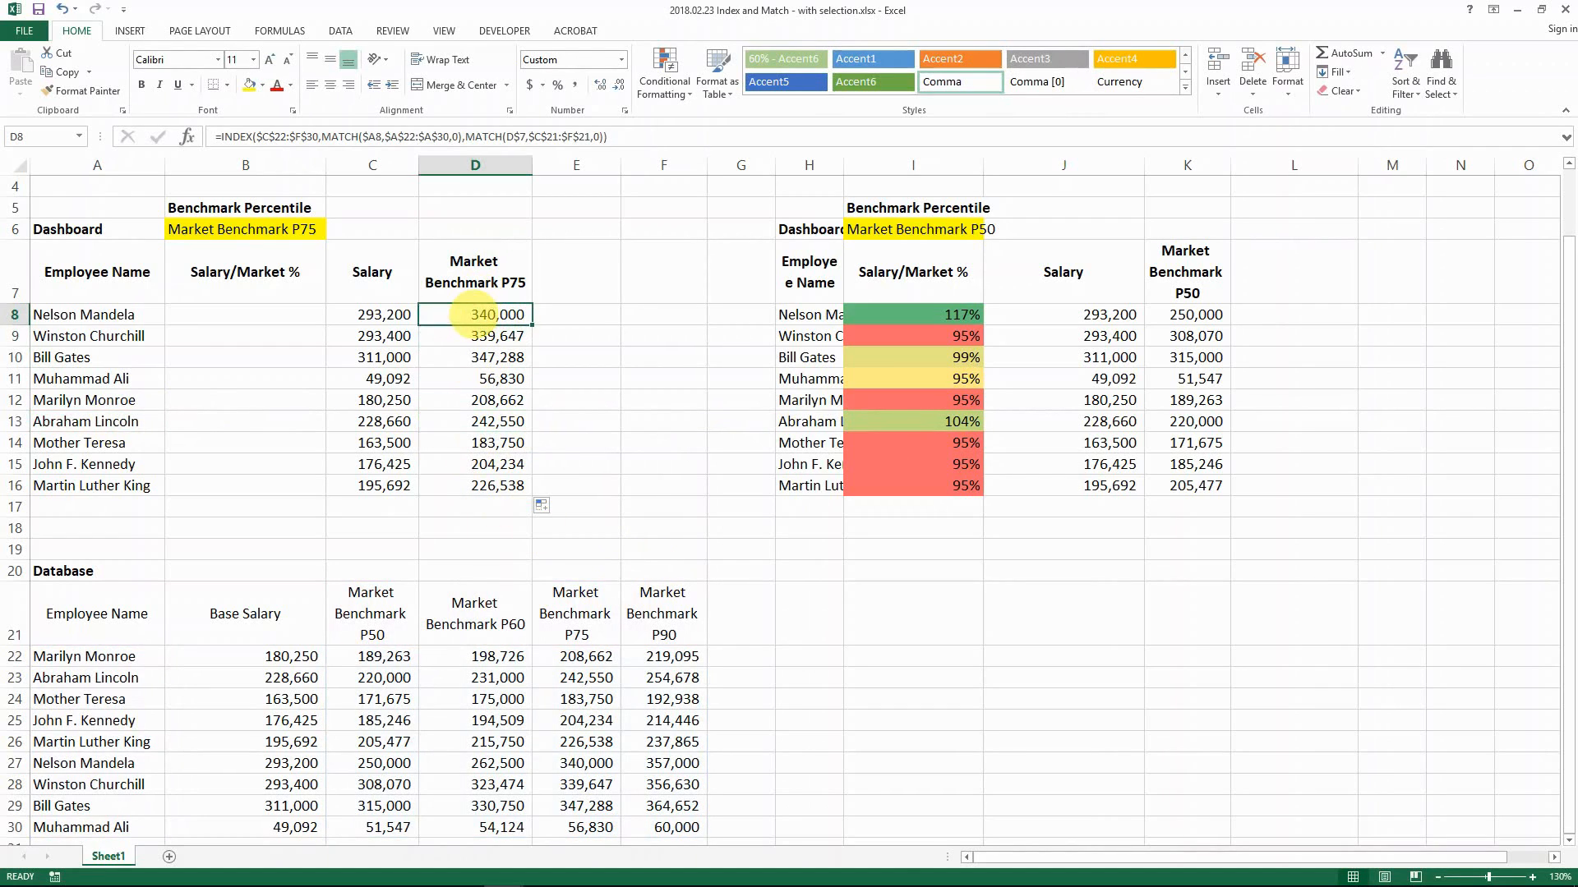
key(Left)
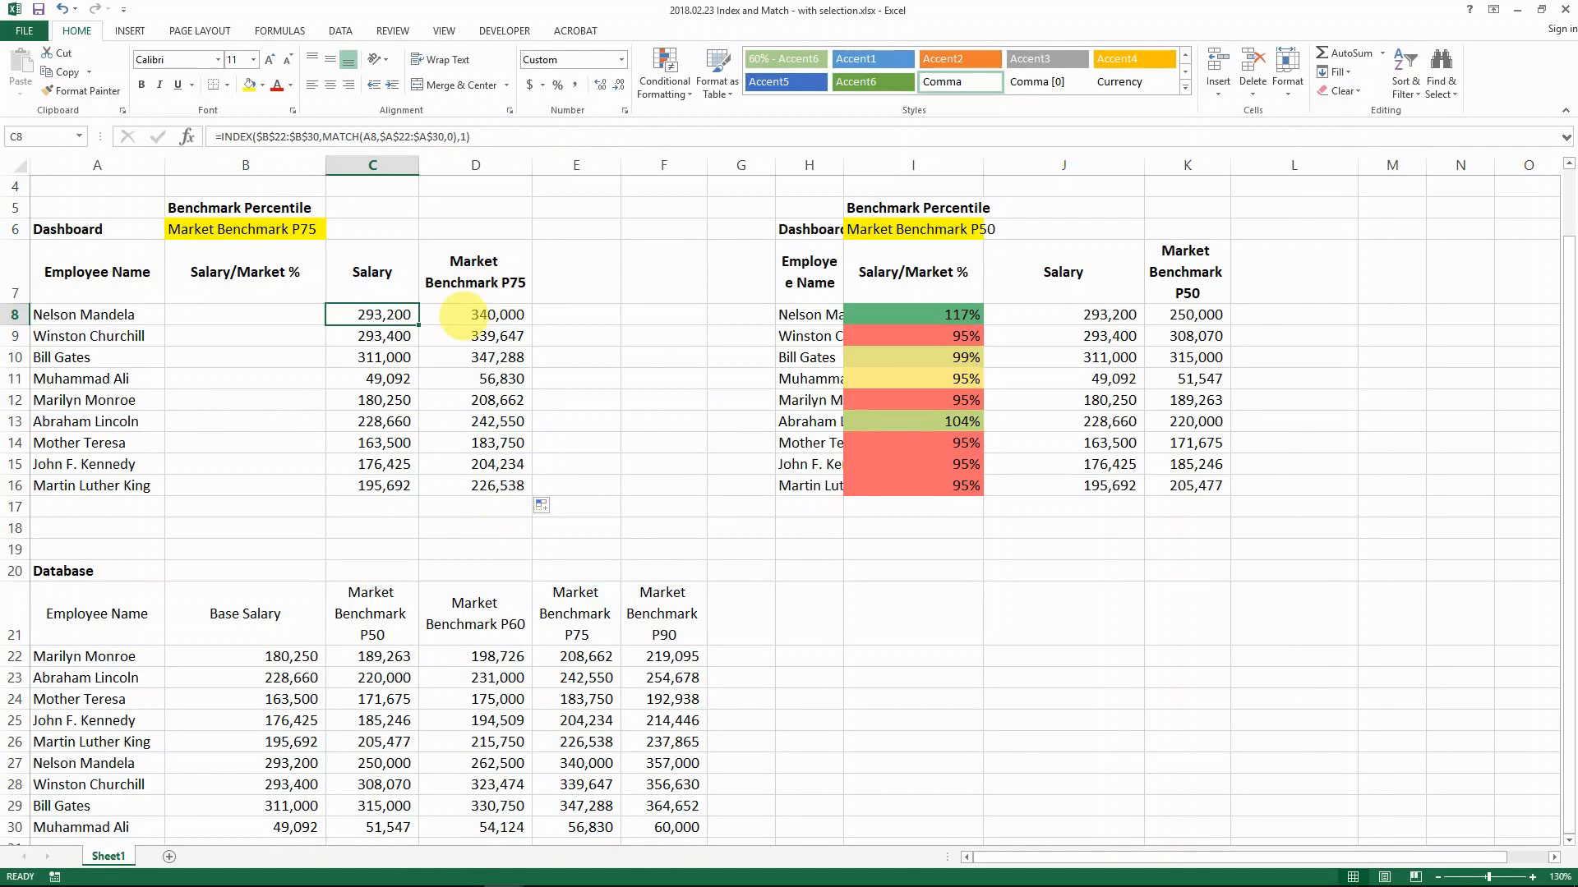
key(Up)
key(Right)
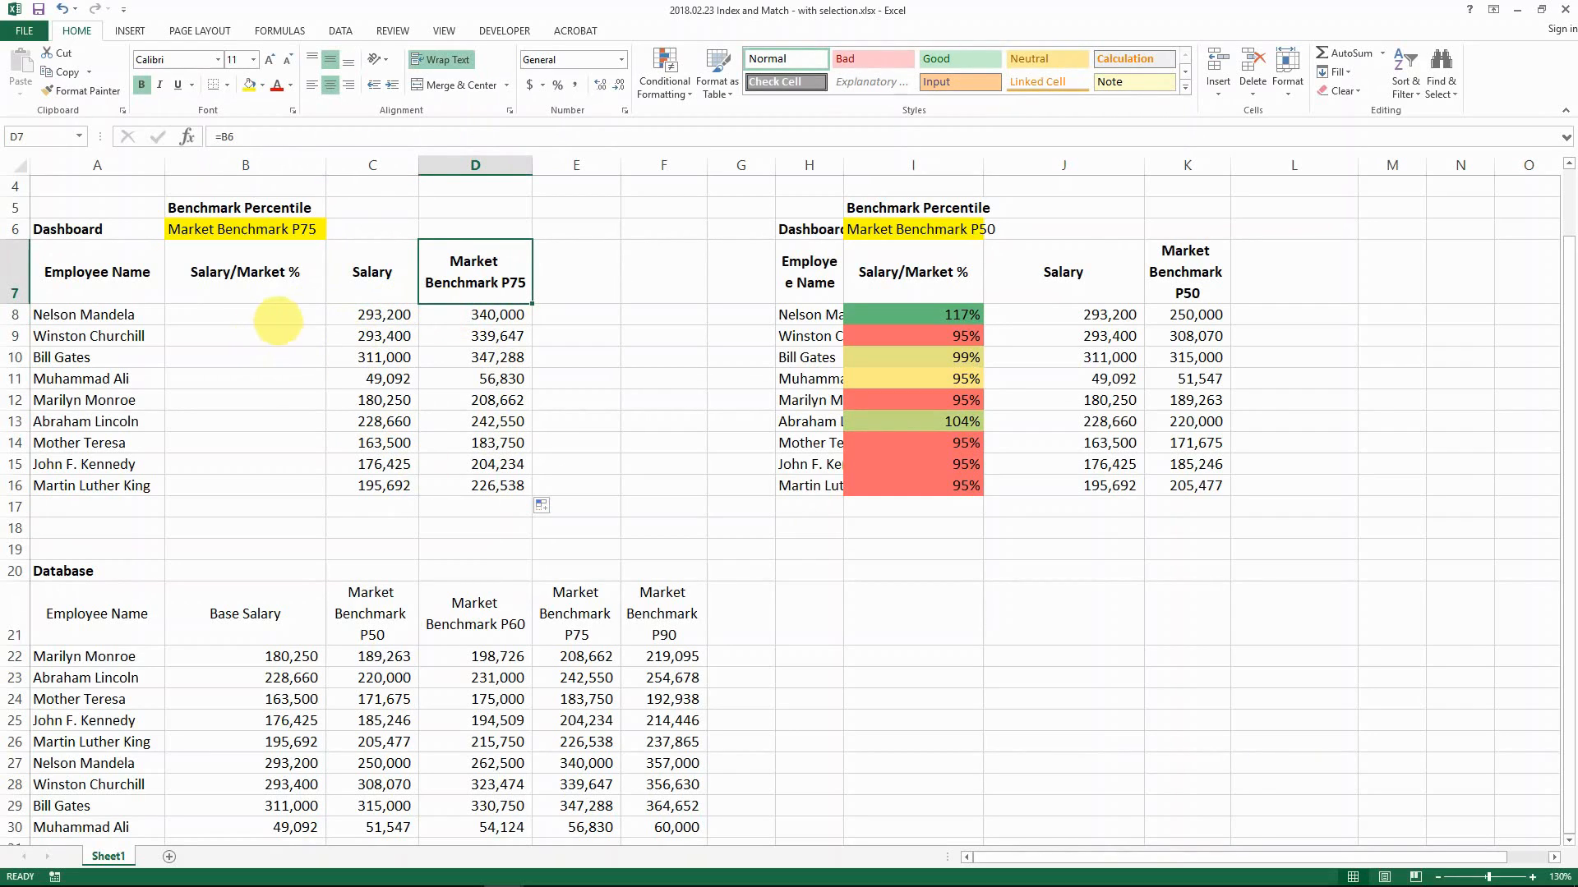
Fill the Salary/Market % cells B8:B16 with the formula =C8/D8, formatted as percentages without decimals
scroll(411, 366, up, 1)
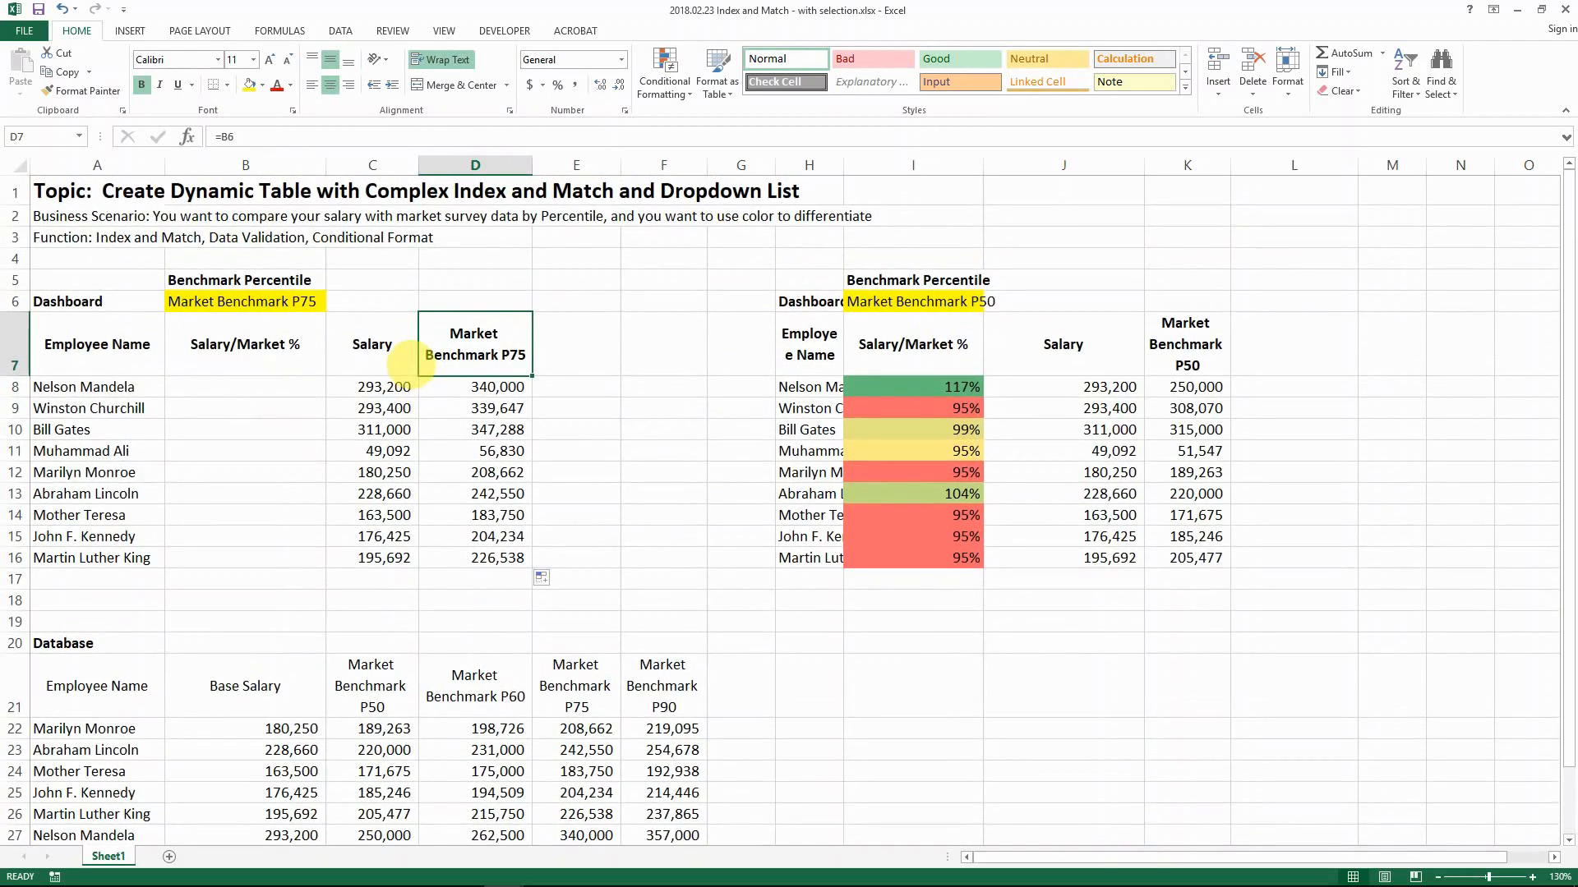
click(268, 387)
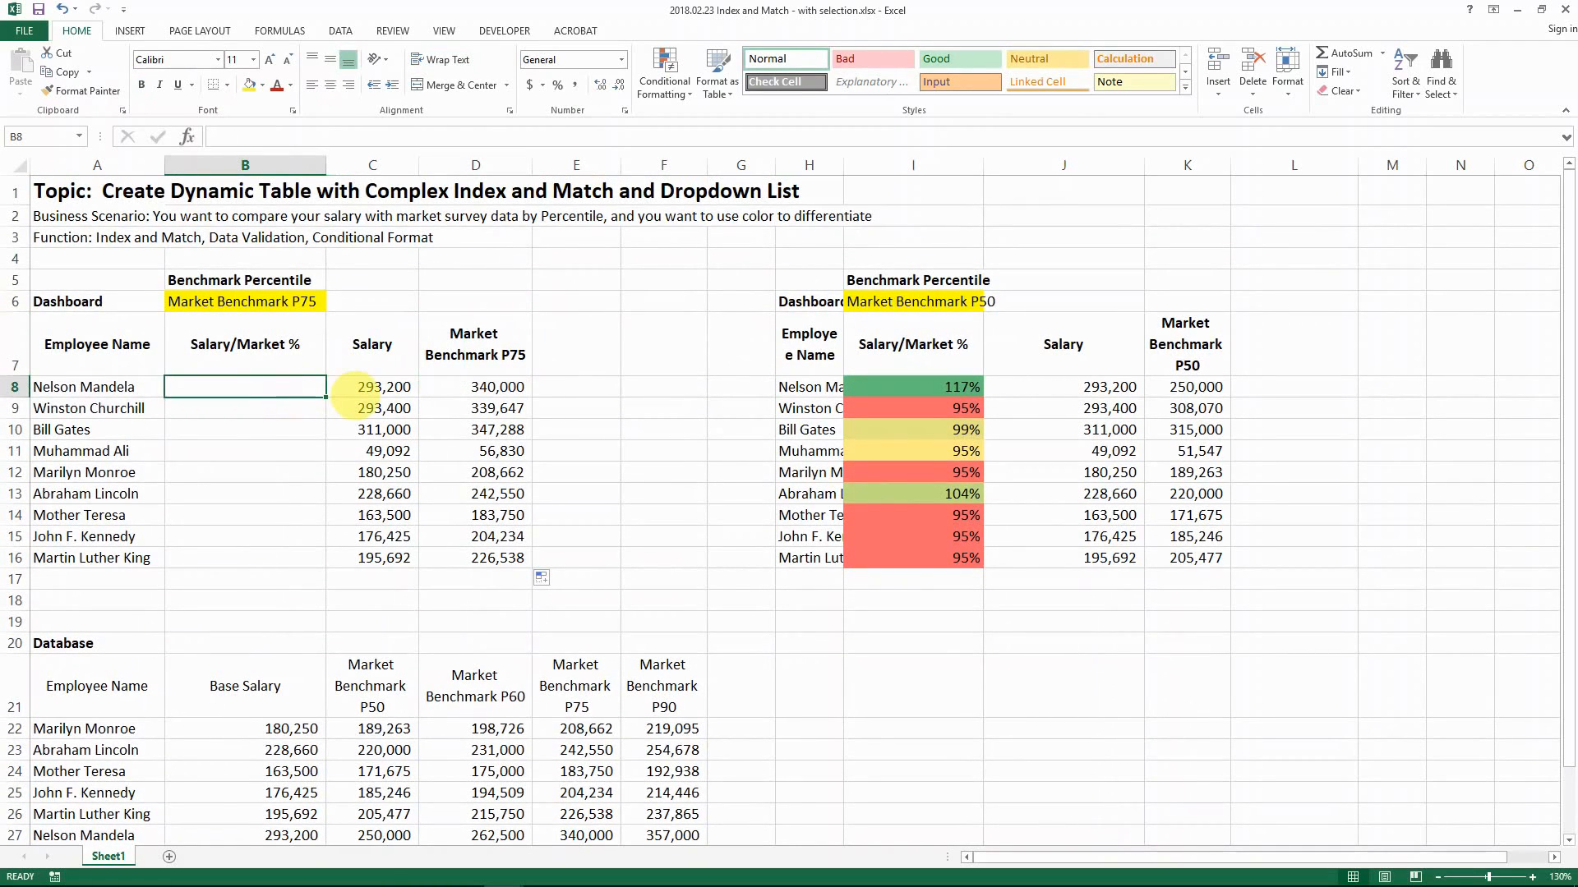
text(=)
click(354, 393)
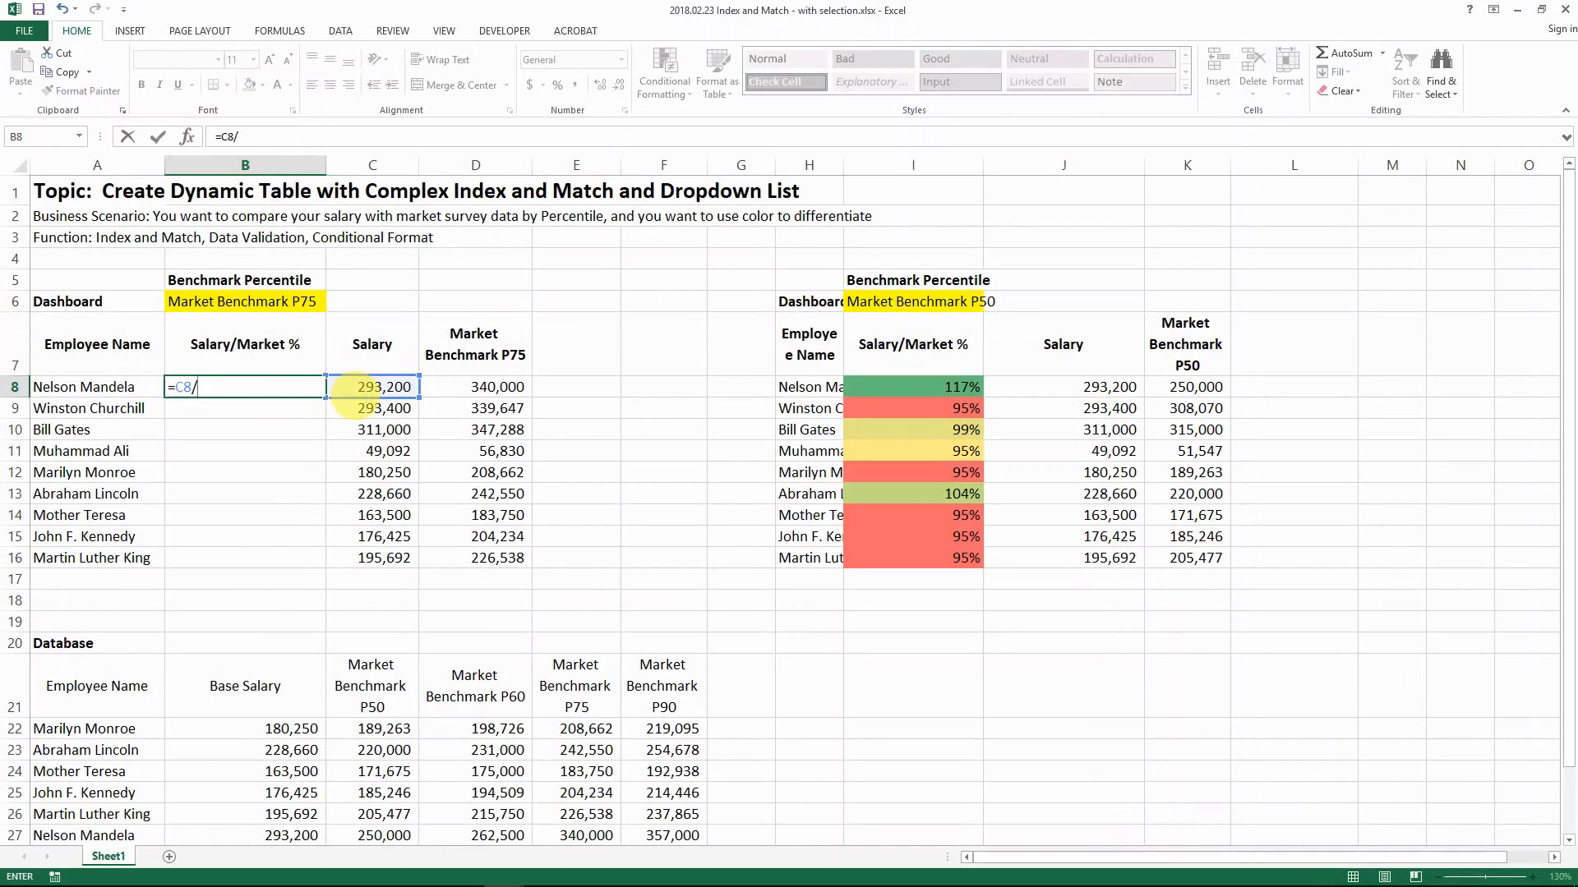
text(/)
key(Right)
key(Right)
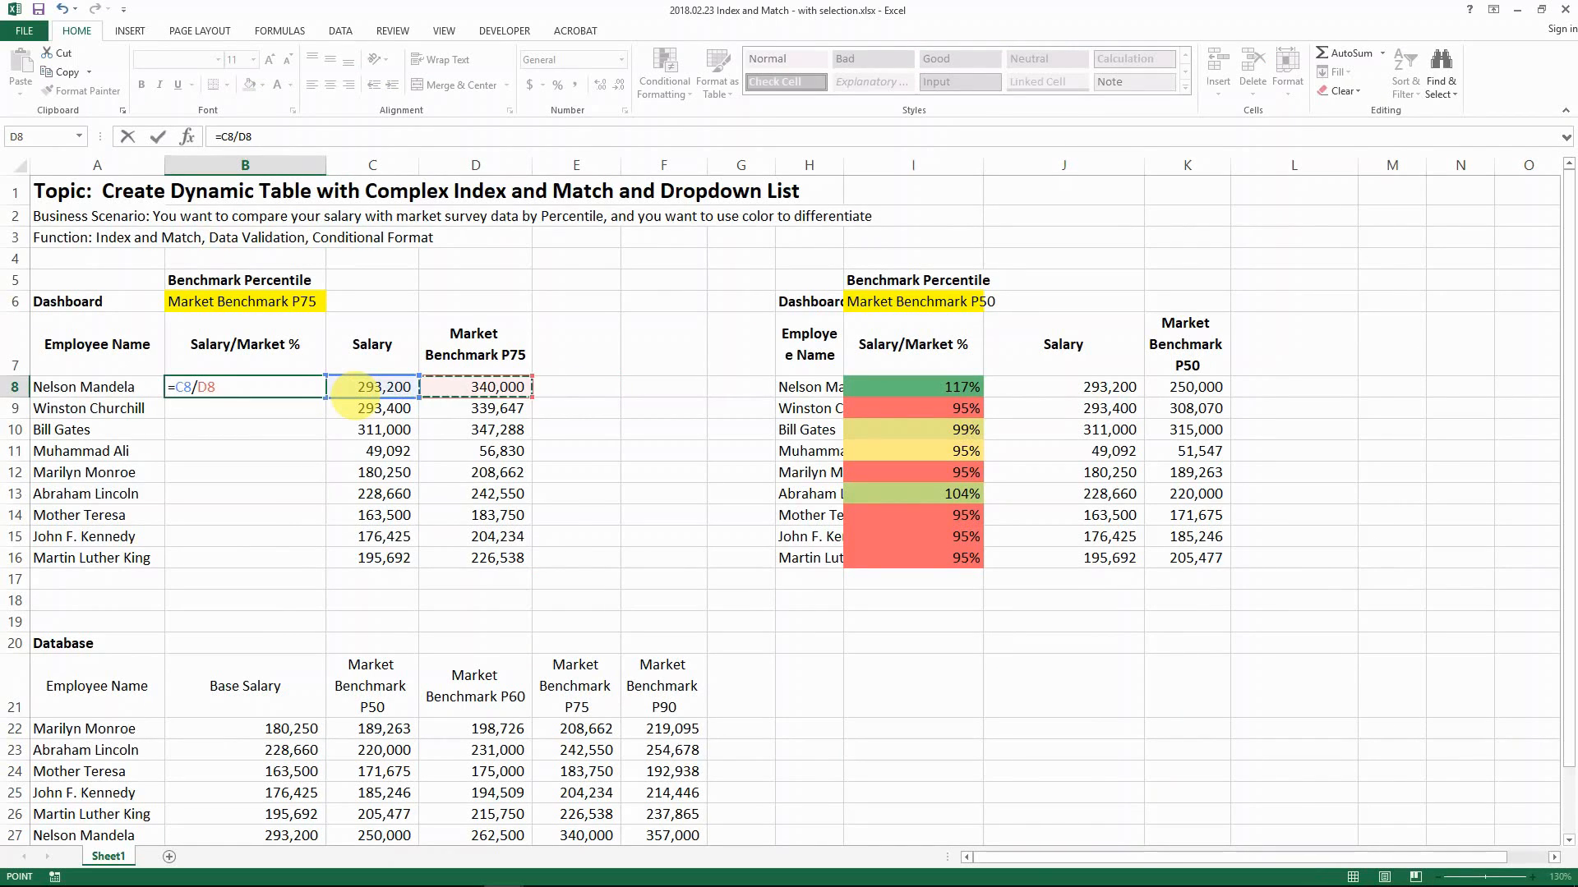
key(ctrl+Return)
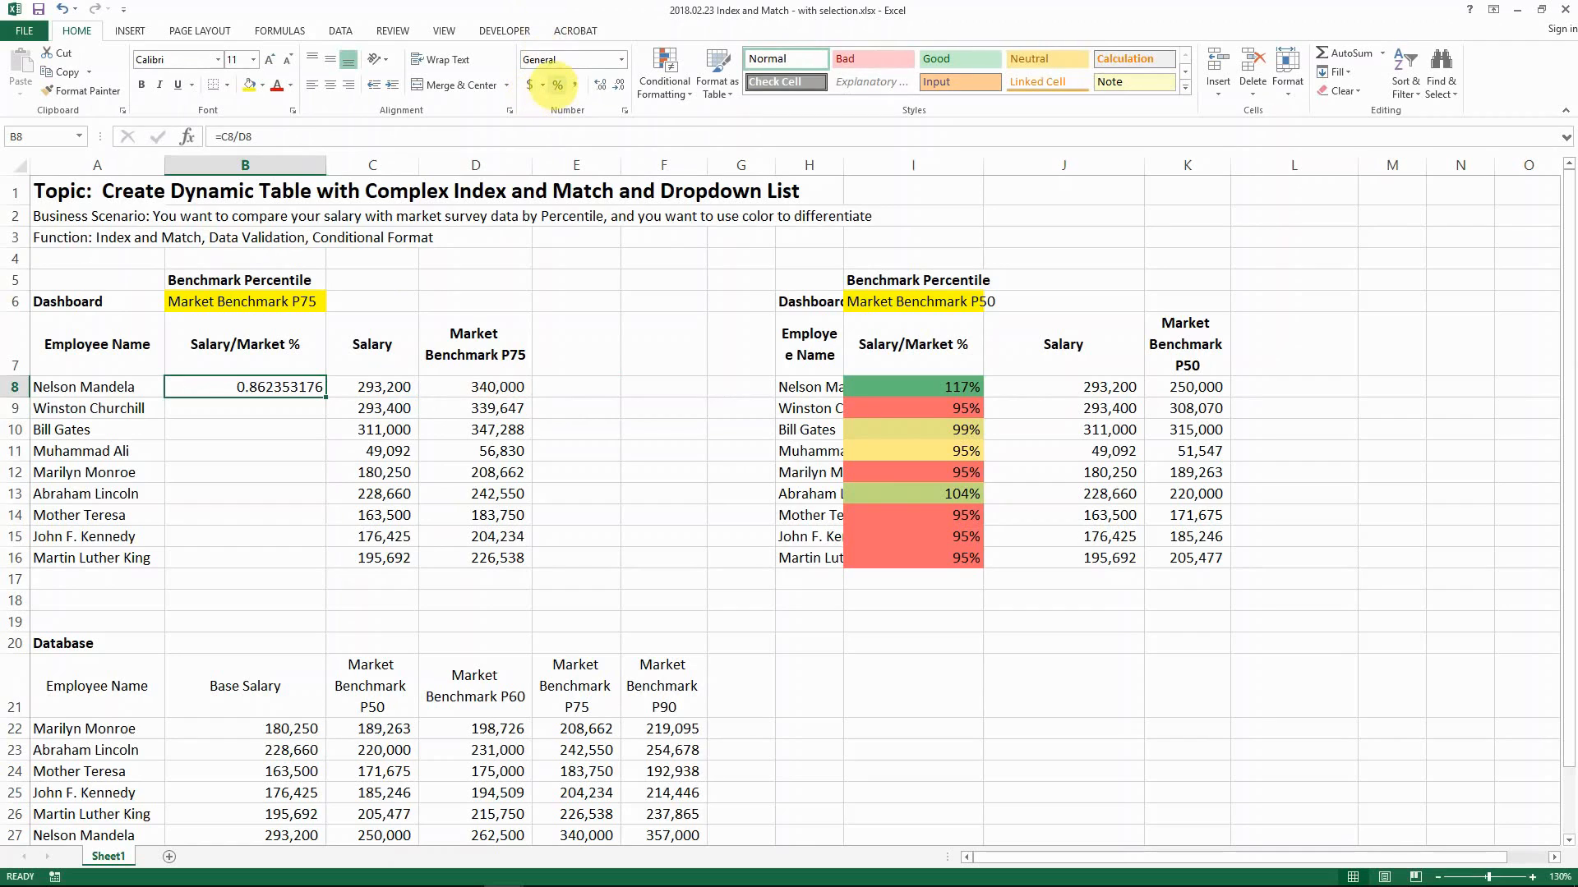
click(557, 84)
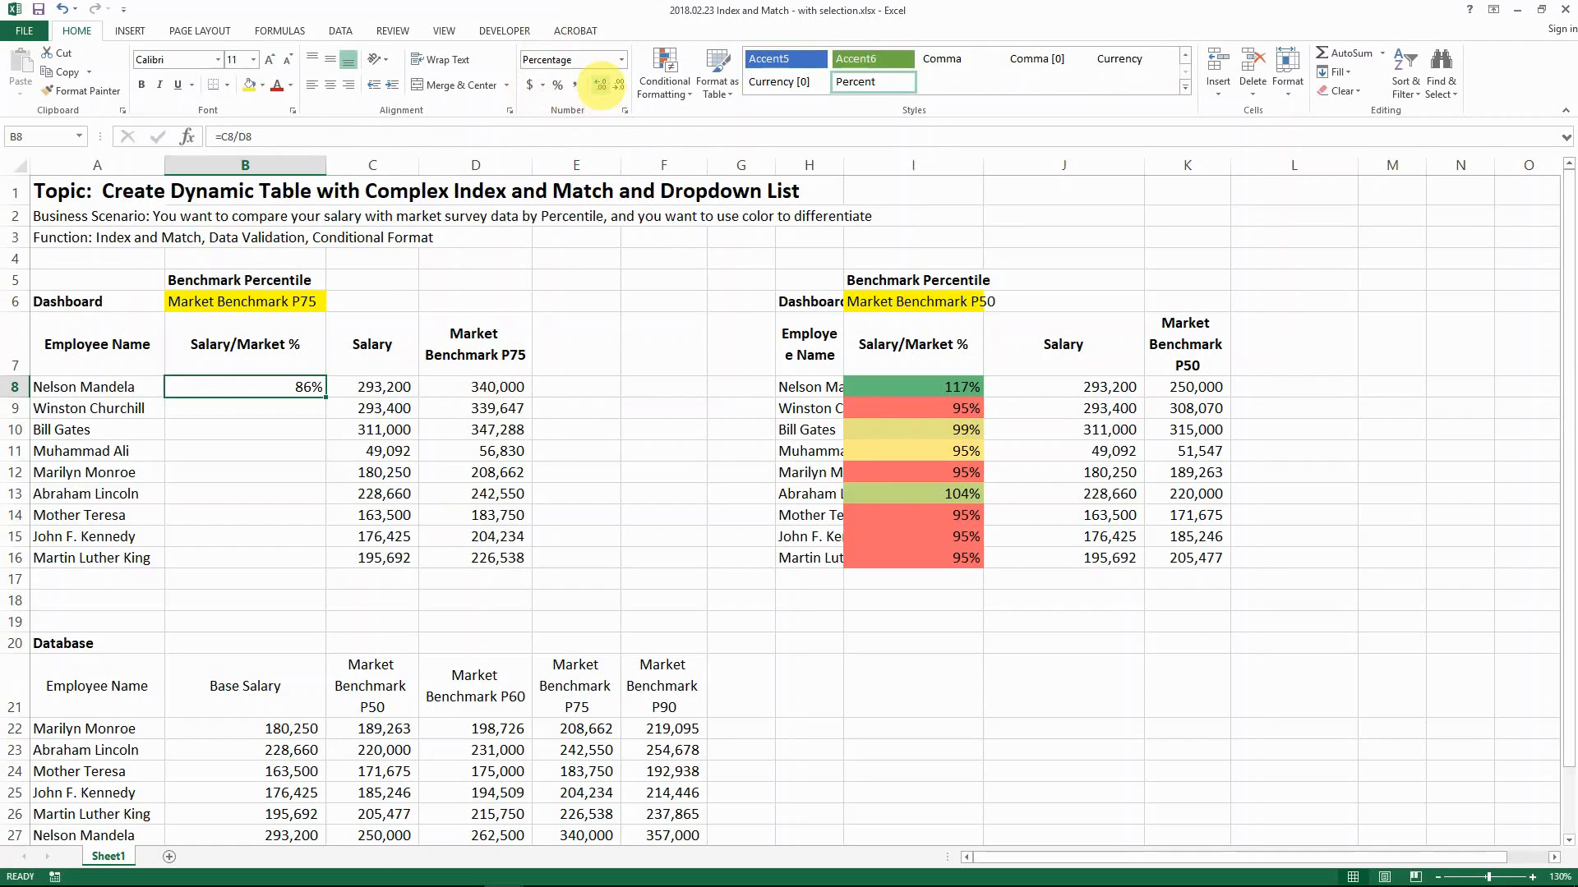
drag(326, 398, 318, 567)
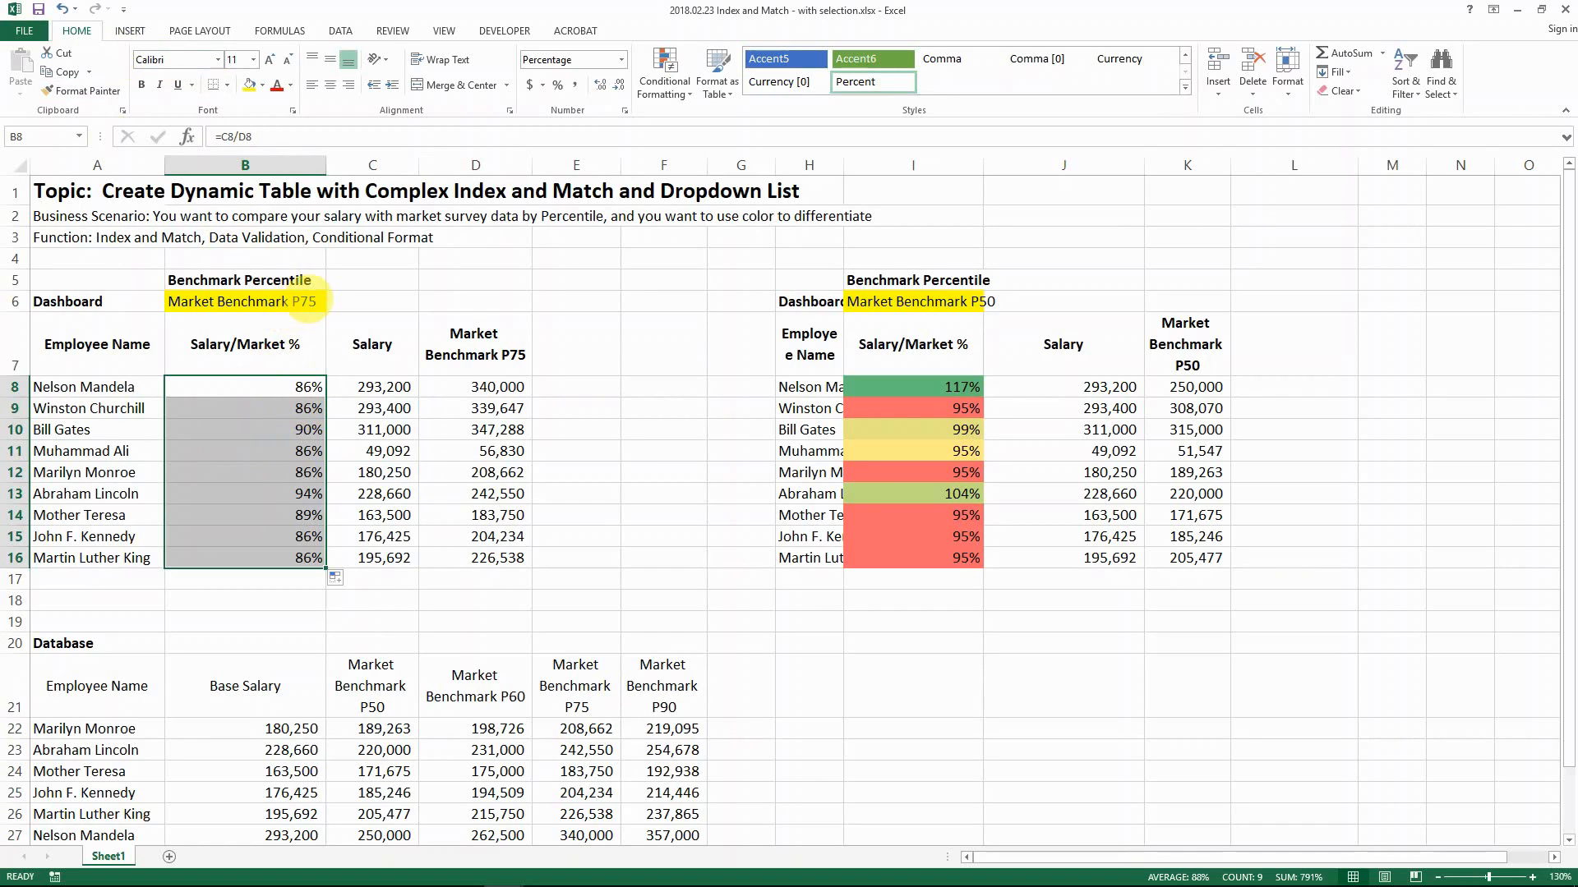
Try the Benchmark Percentile in B6 with Market Benchmark P60, and set it to Market Benchmark P50
click(319, 301)
click(332, 303)
click(314, 334)
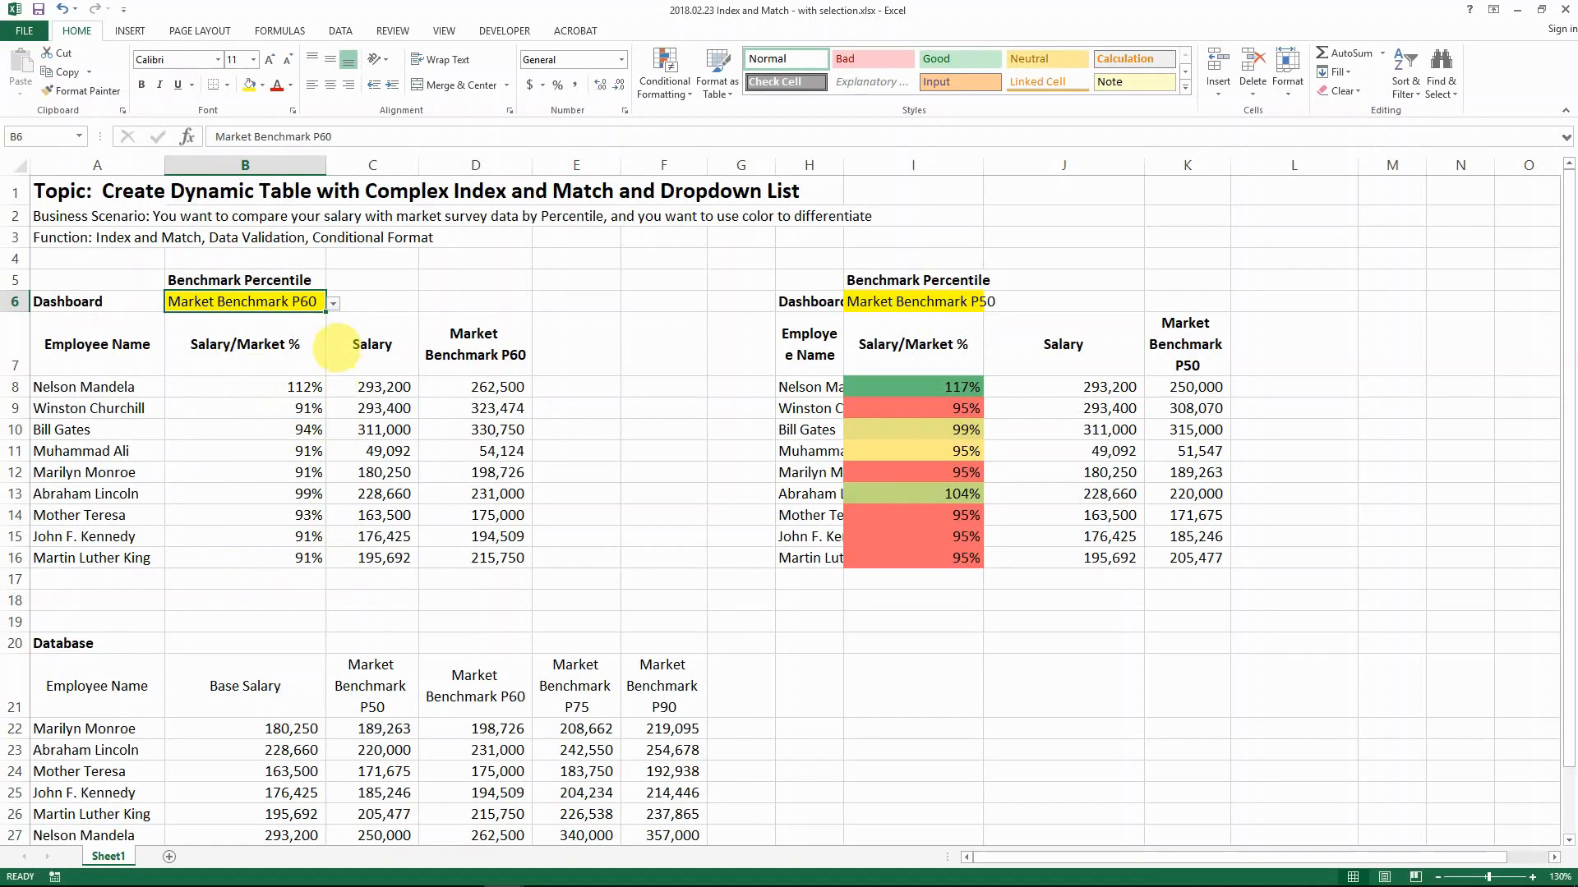
click(333, 303)
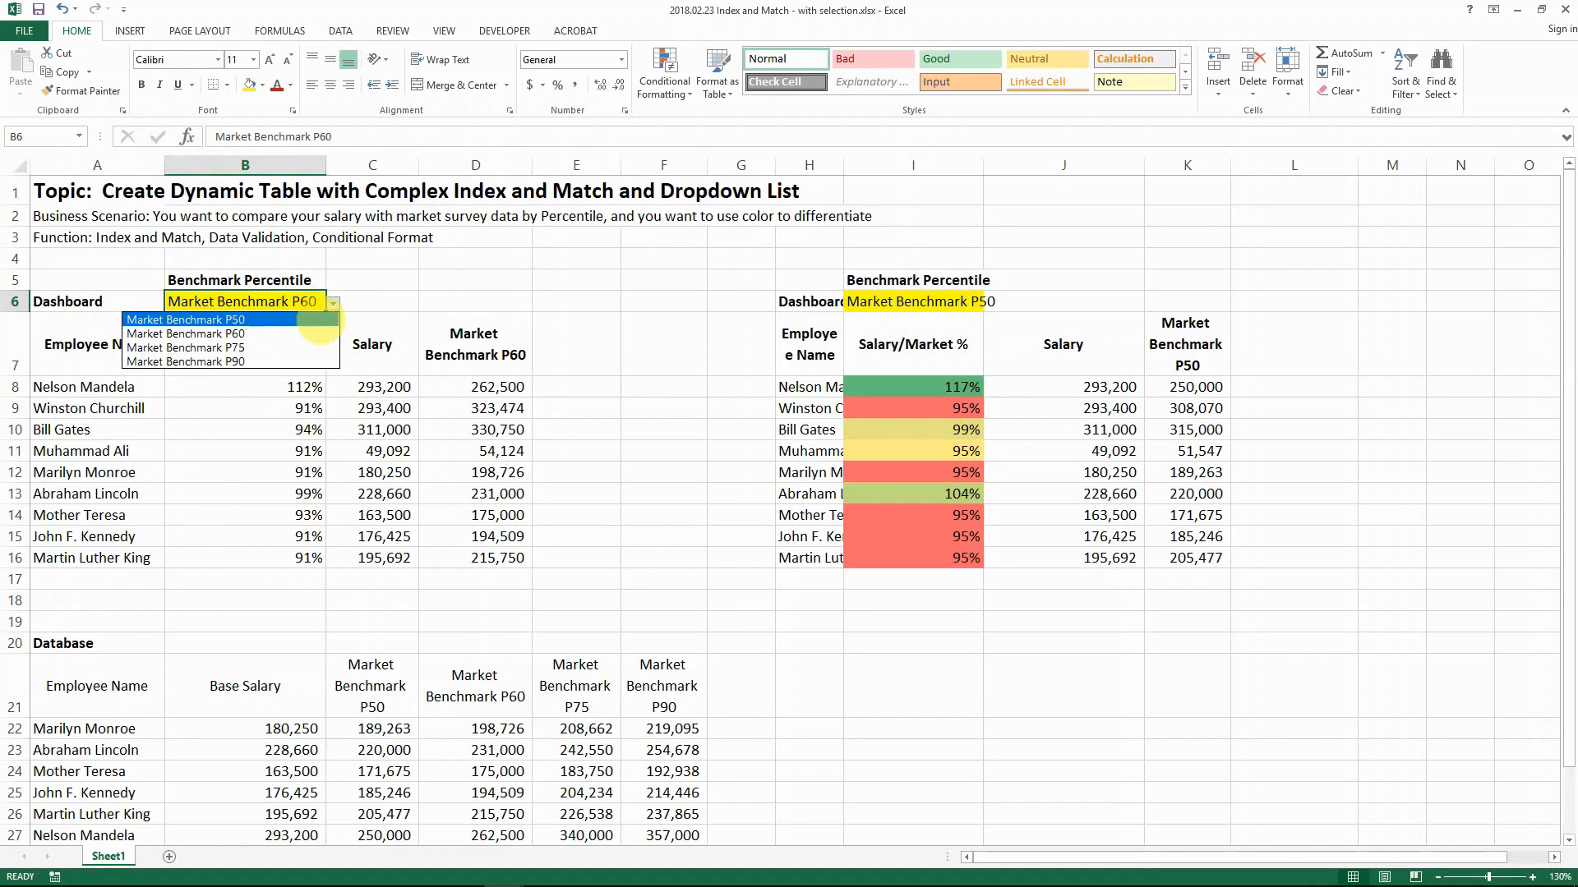
click(300, 318)
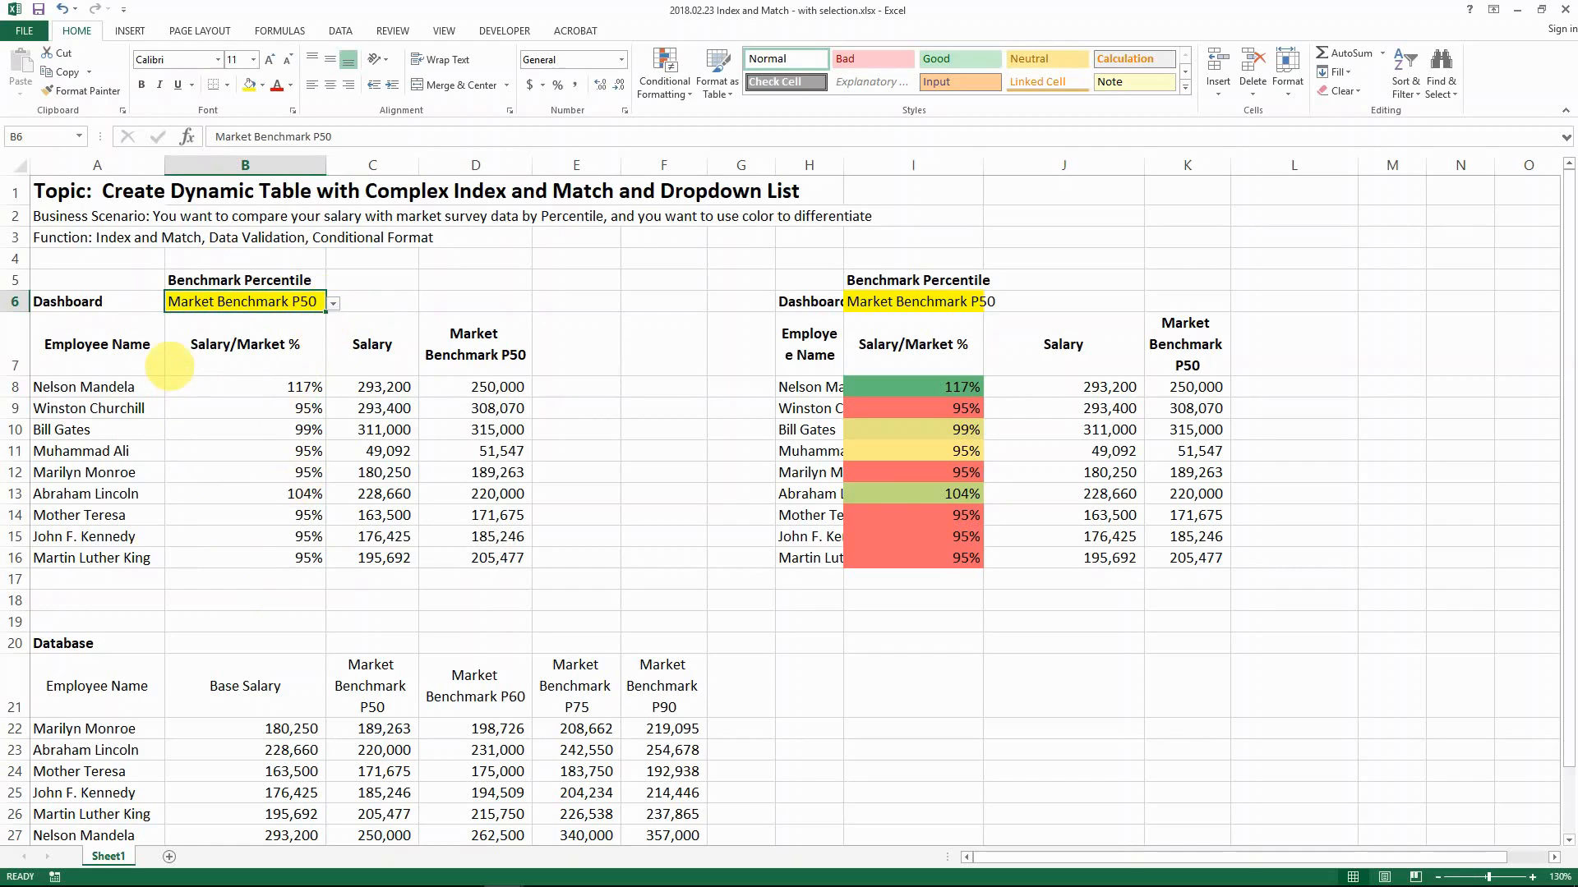
Apply the Green - Yellow - Red Color Scale conditional formatting to the Salary/Market % cells B8:B16
drag(194, 385, 218, 557)
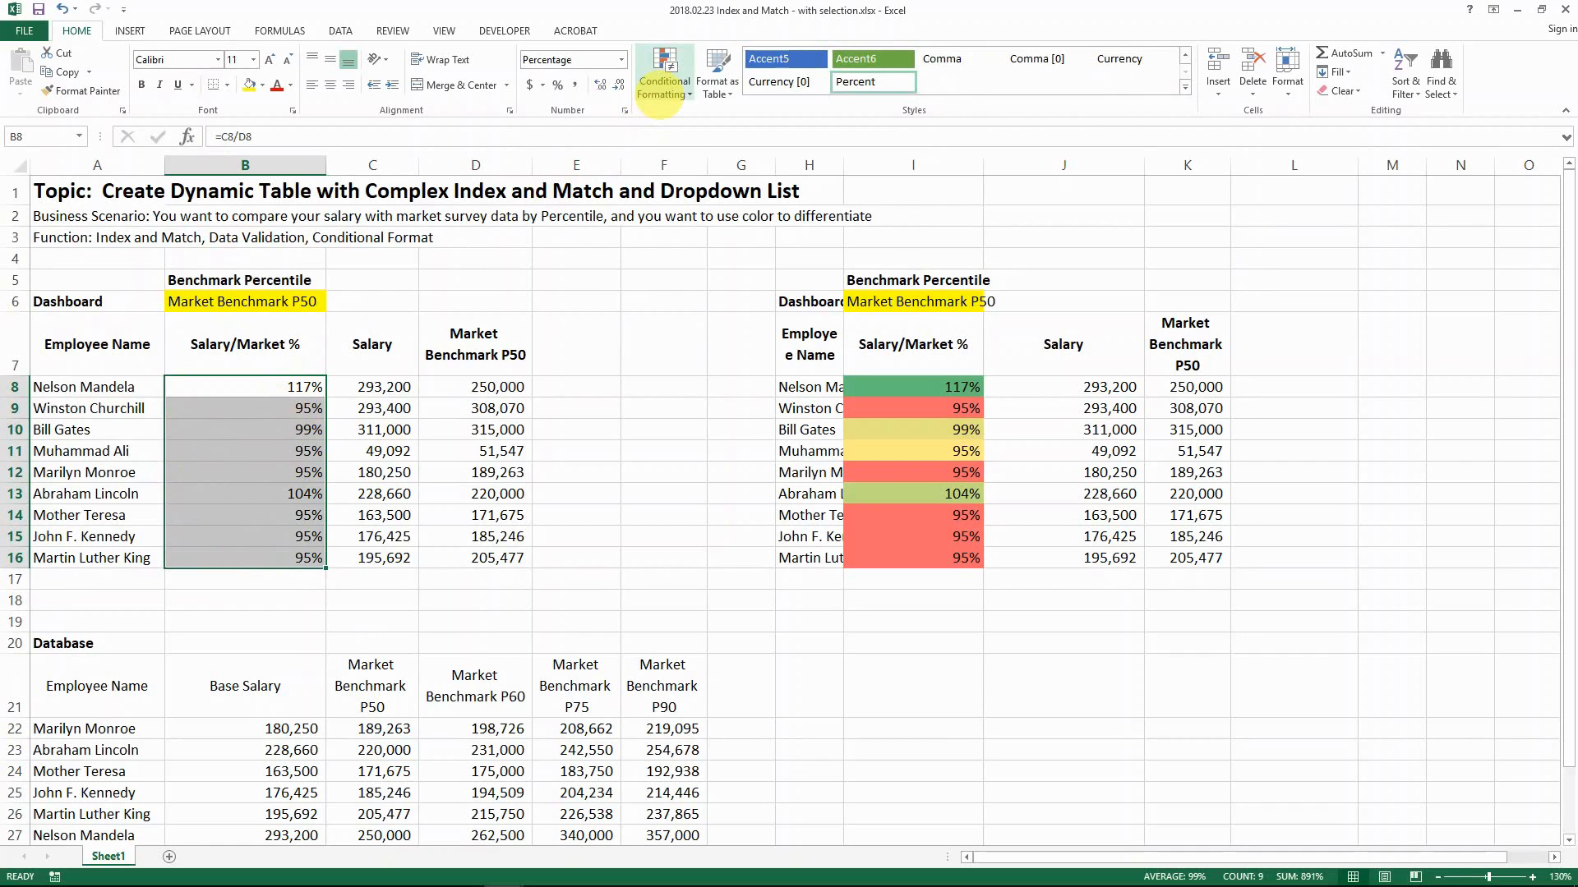
click(664, 87)
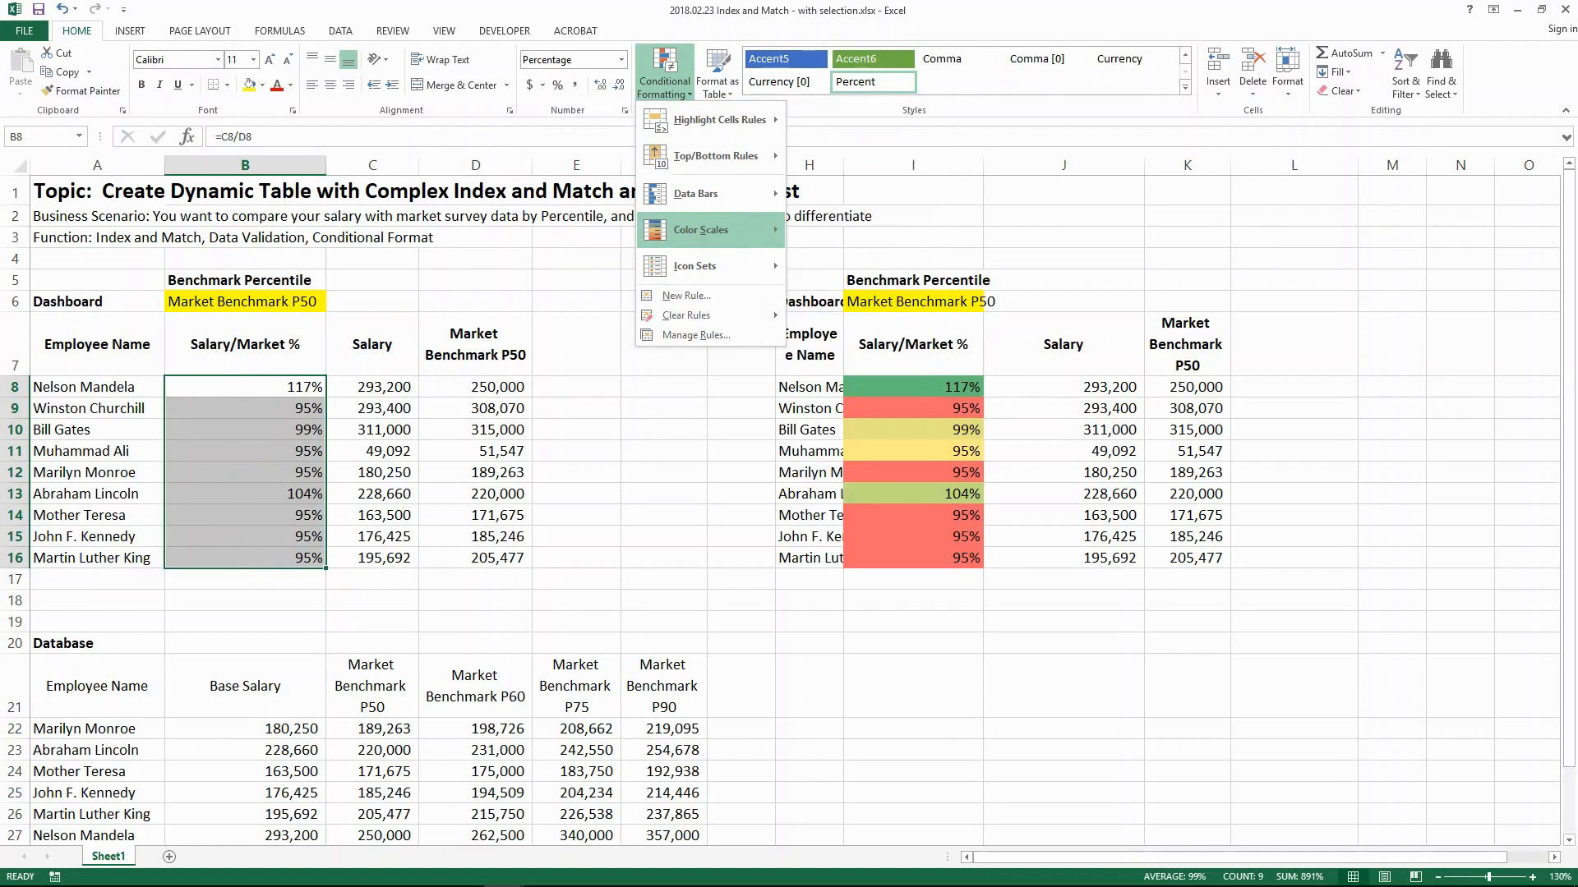
mouse_move(715, 230)
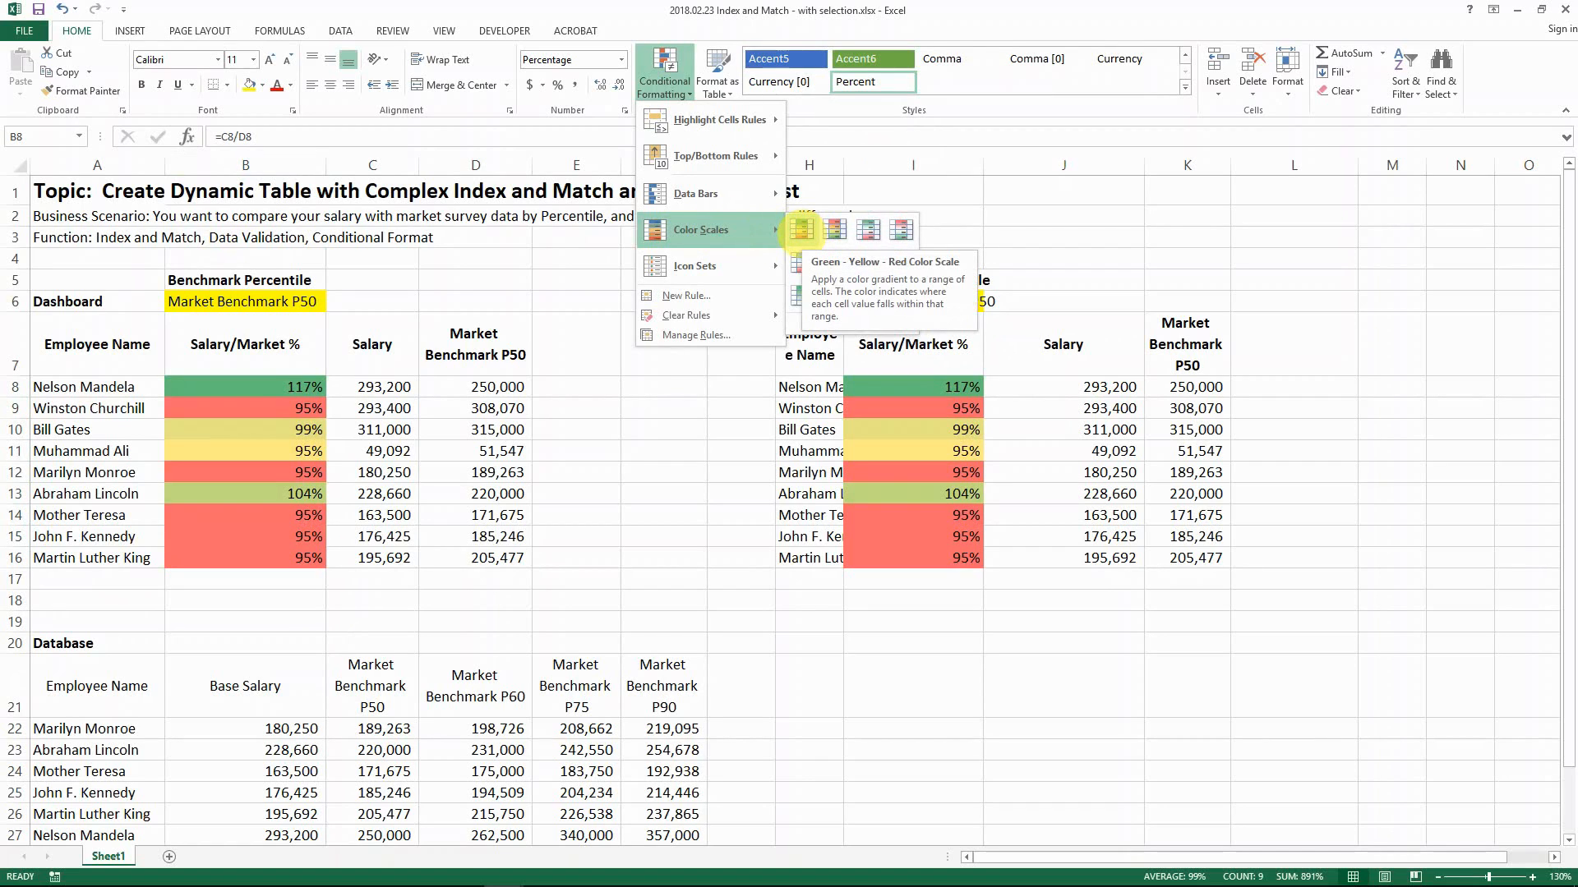
click(801, 231)
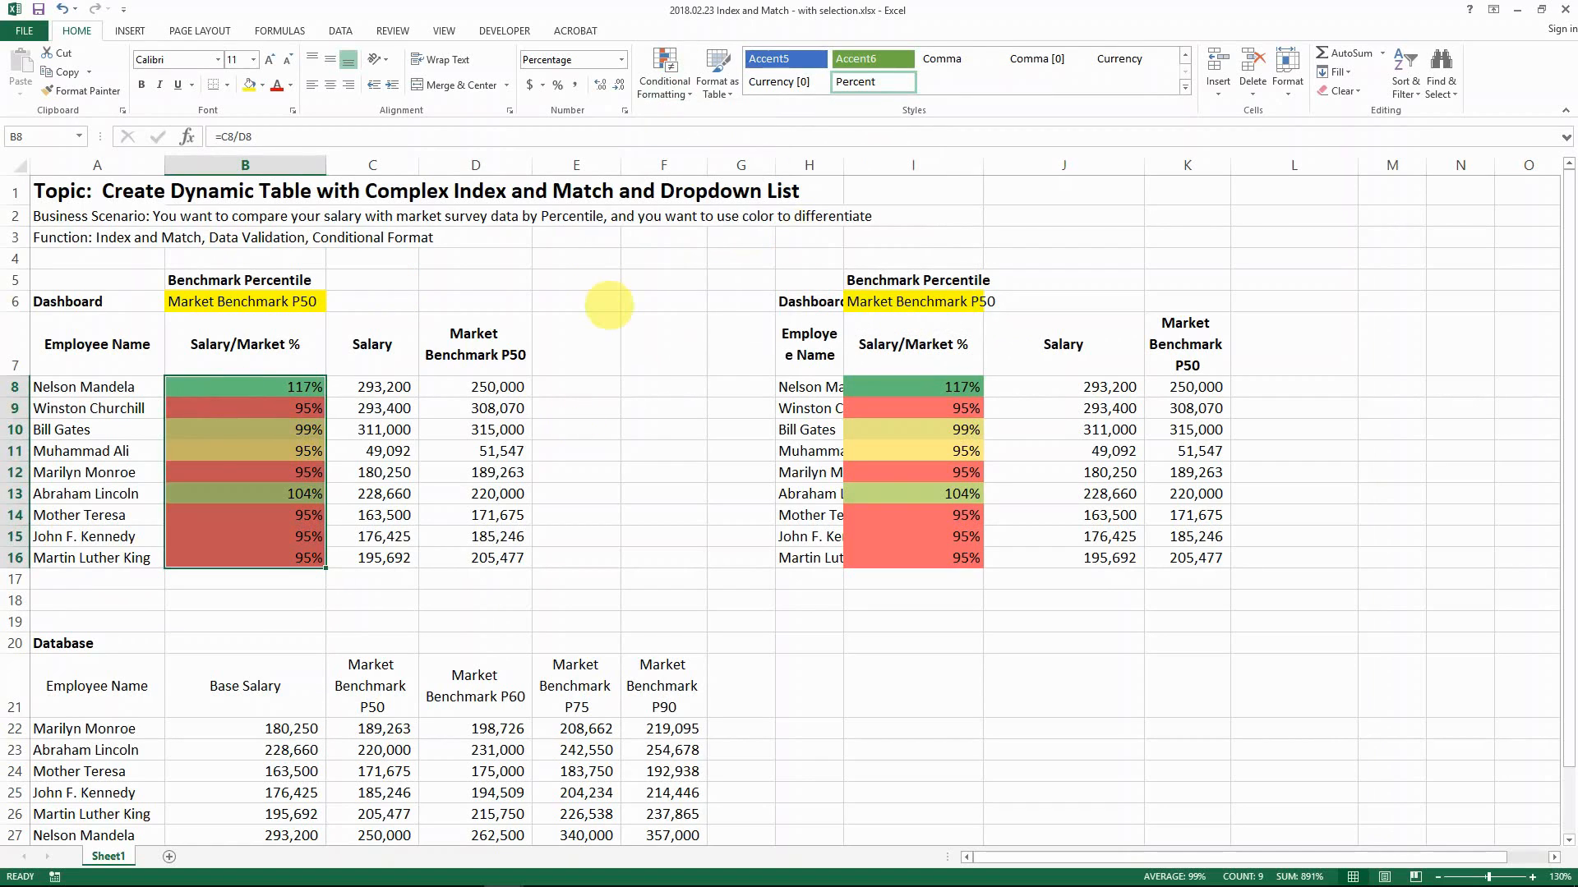
click(383, 472)
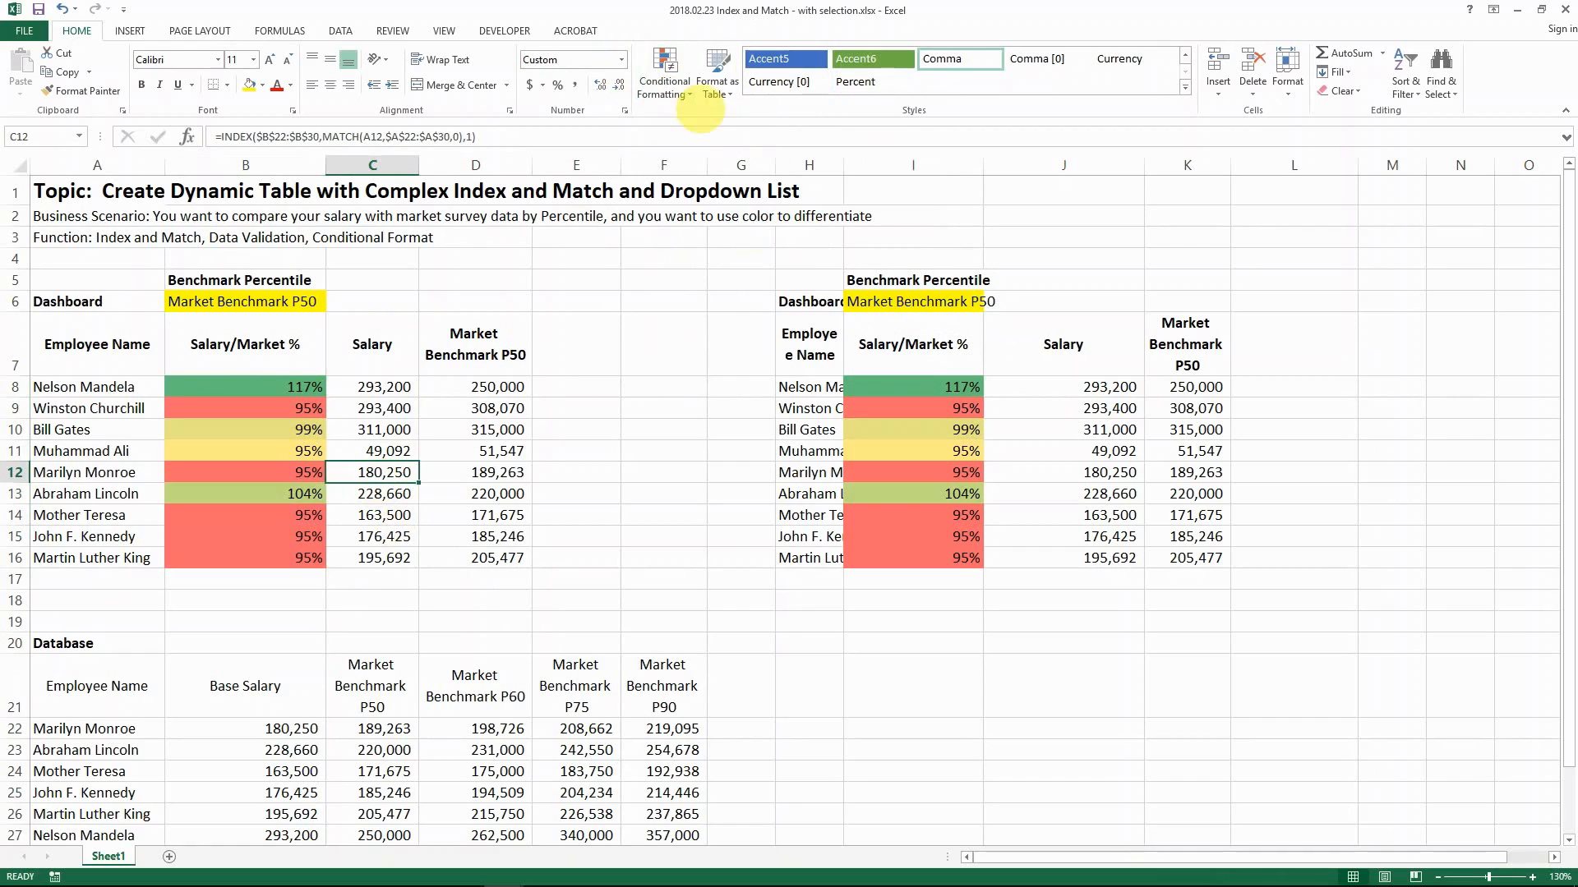
Test the color scale by switching the Benchmark Percentile in B6 to Market Benchmark P90, P60 and back to P50
click(313, 300)
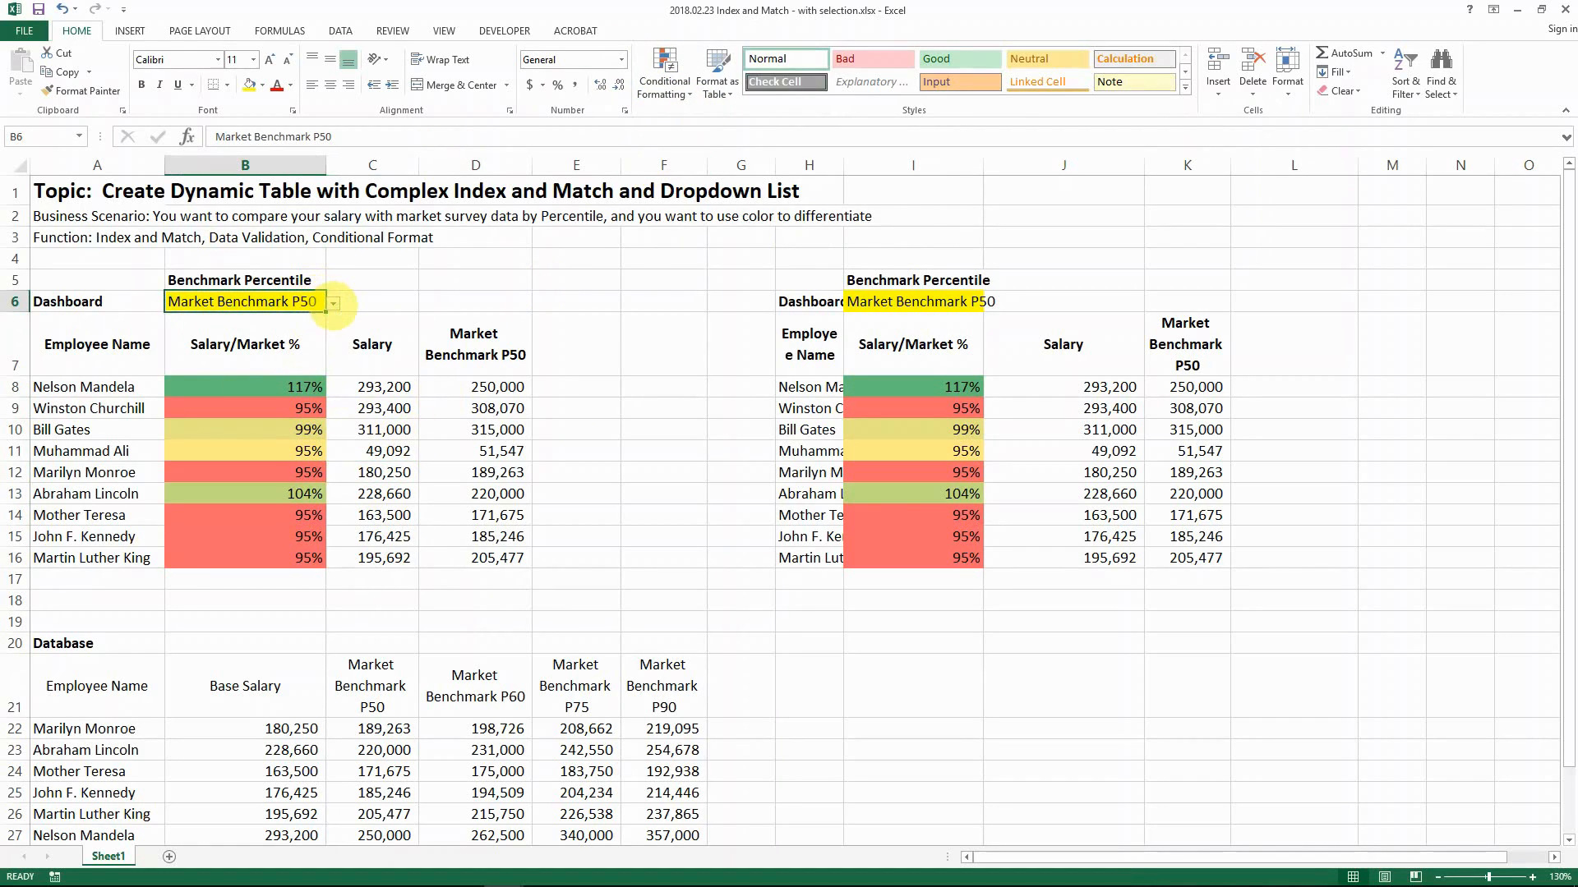
click(333, 303)
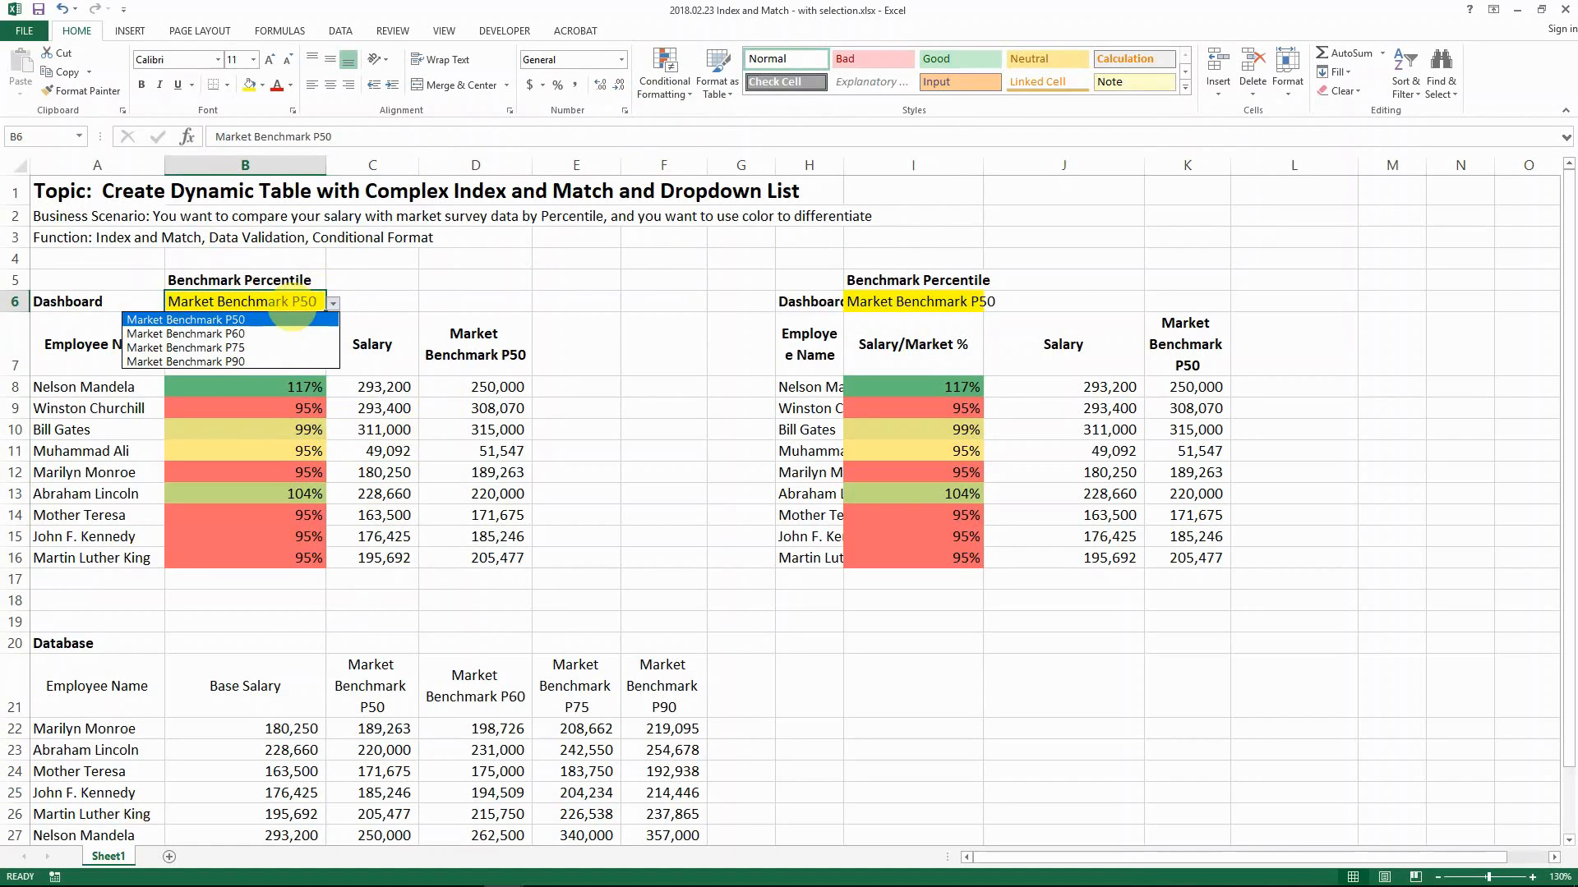
click(246, 361)
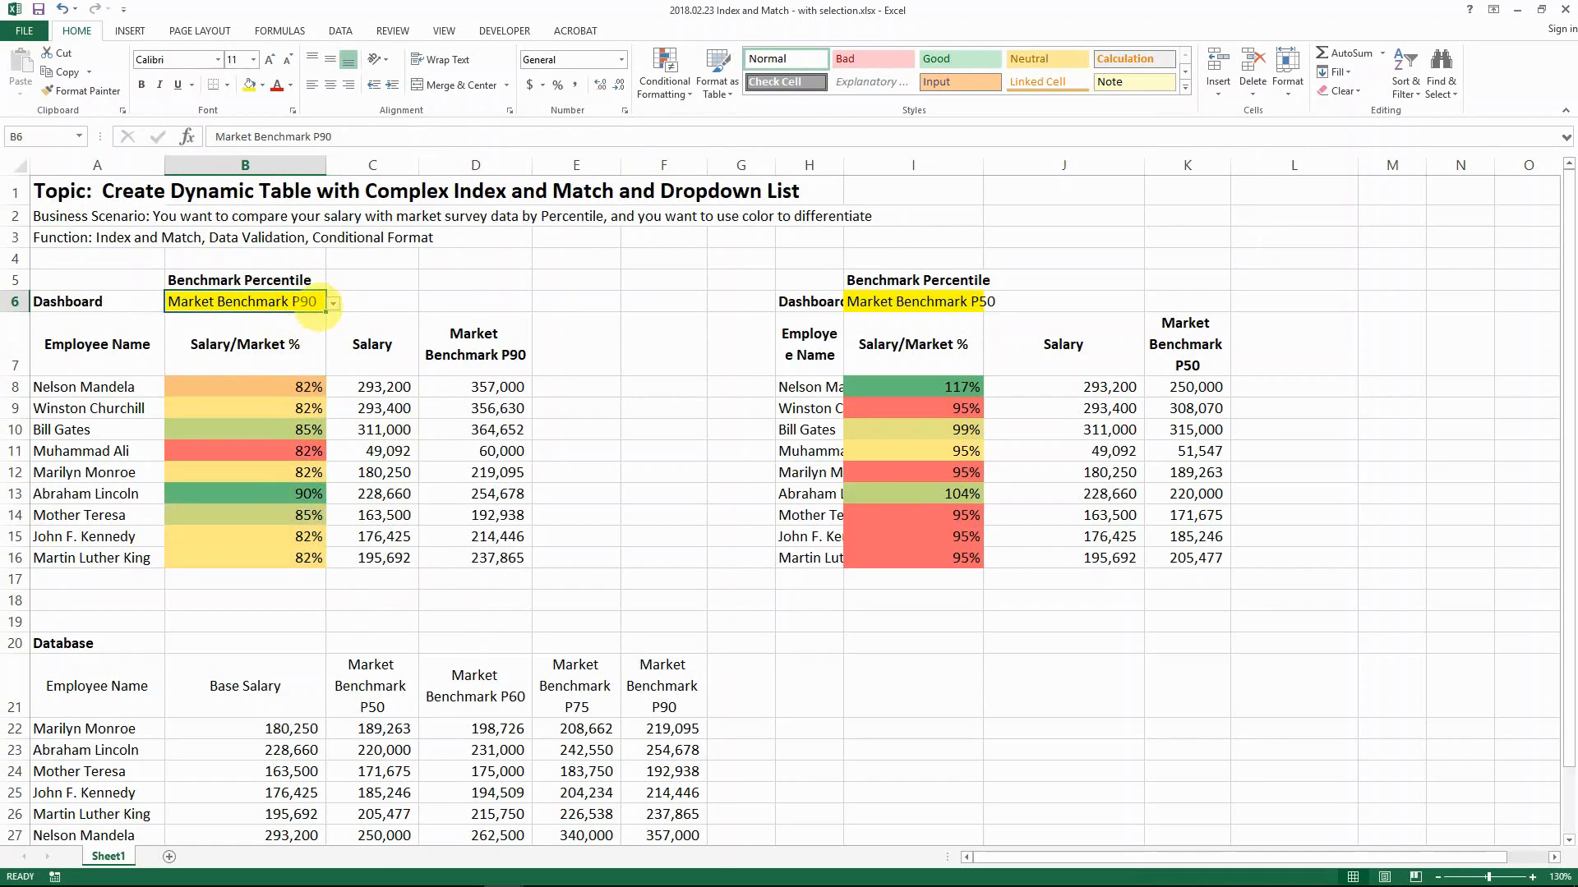
click(333, 304)
click(283, 334)
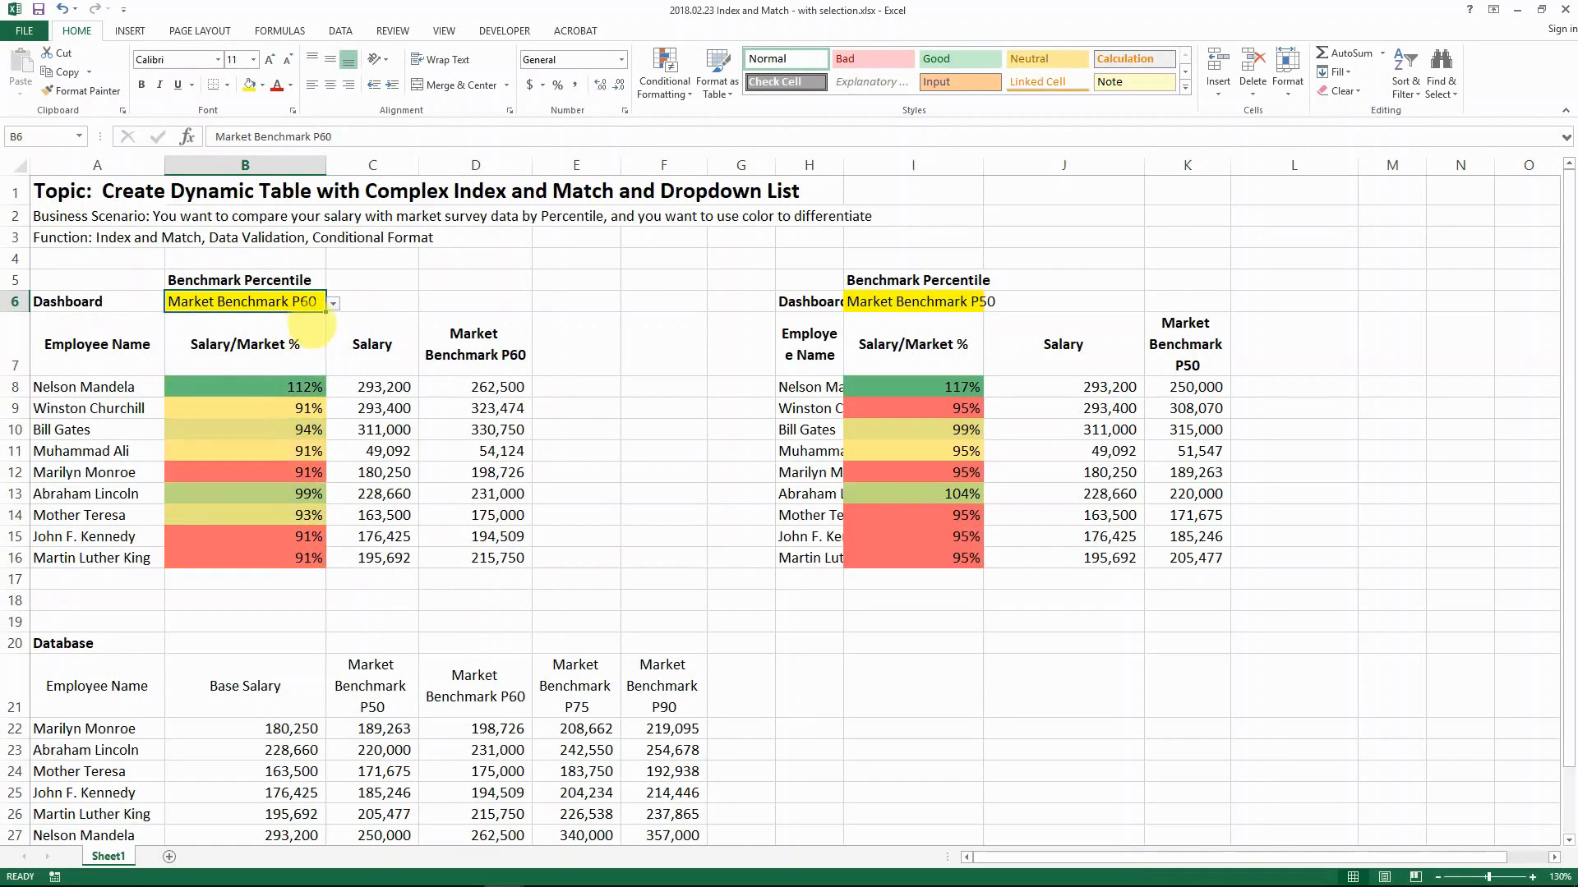
click(332, 303)
click(279, 318)
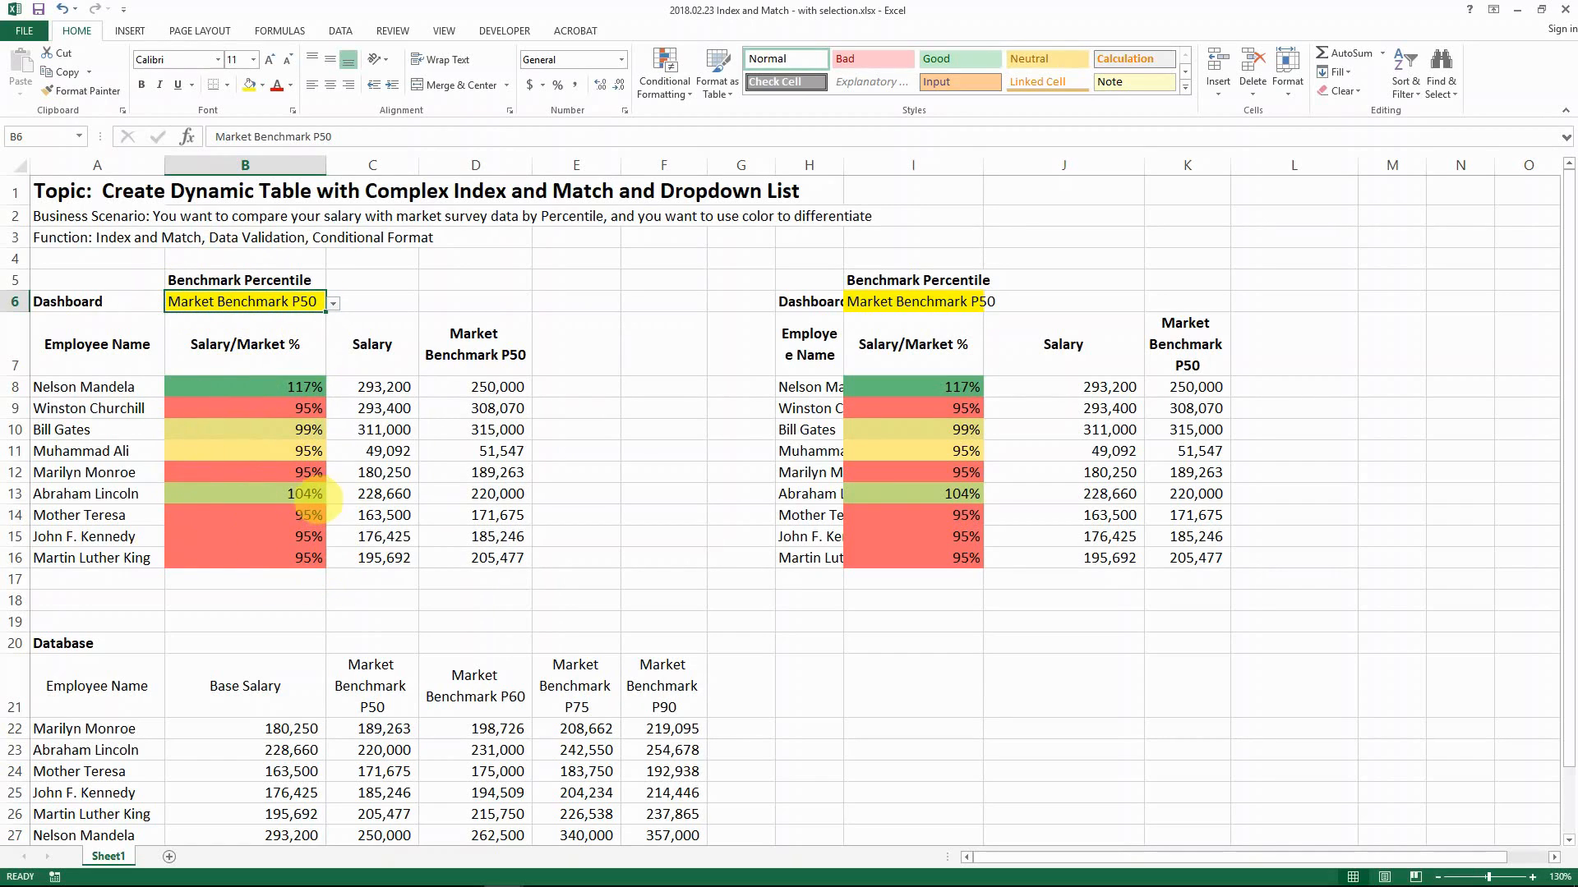
click(366, 387)
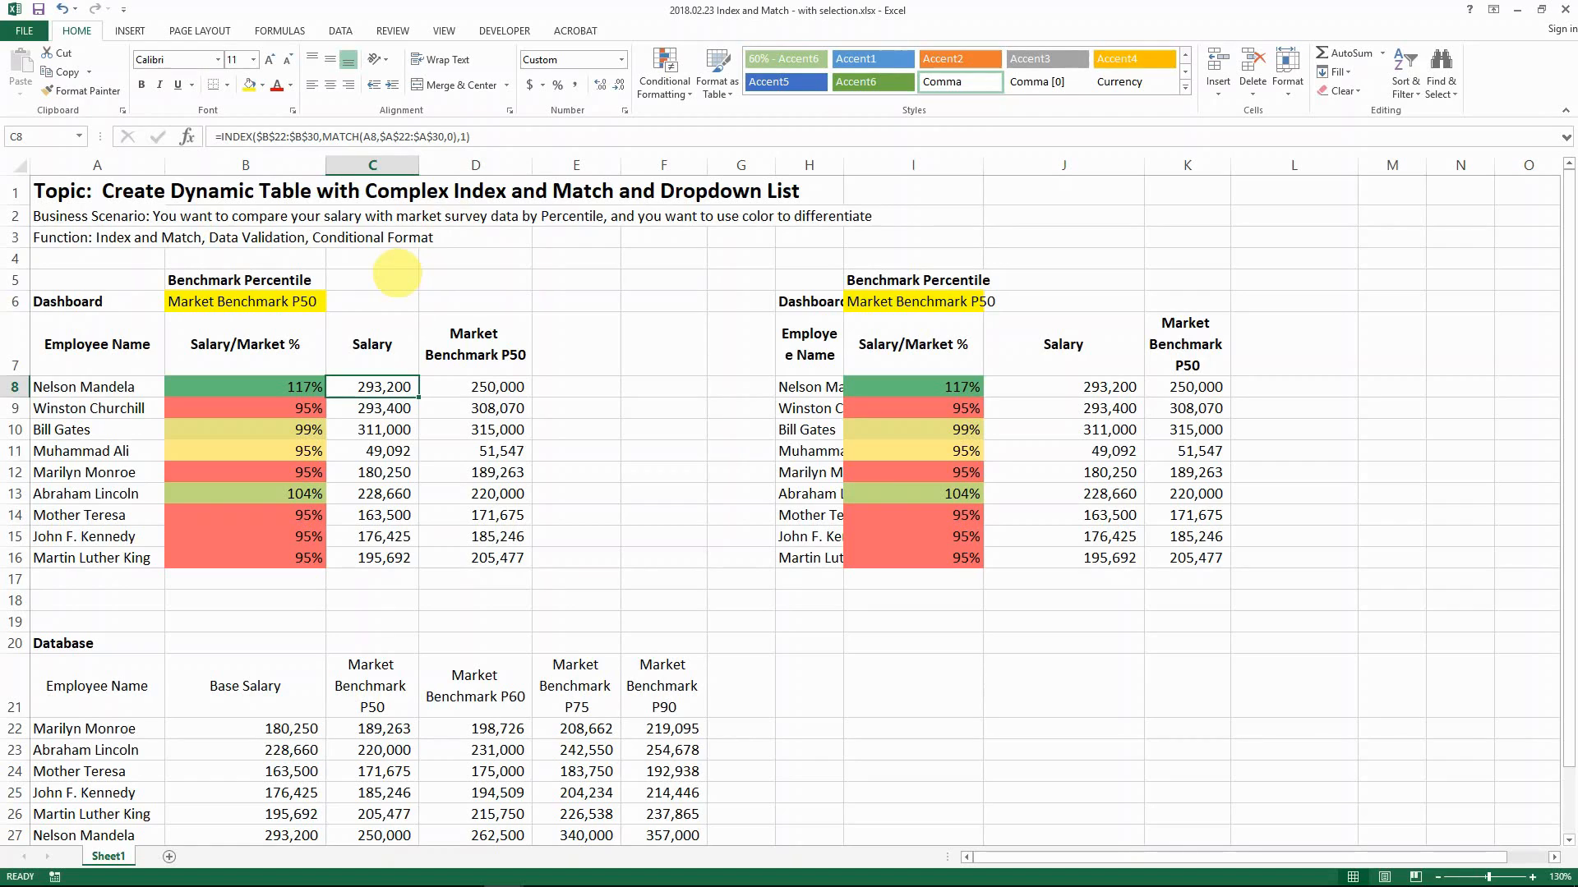
click(315, 303)
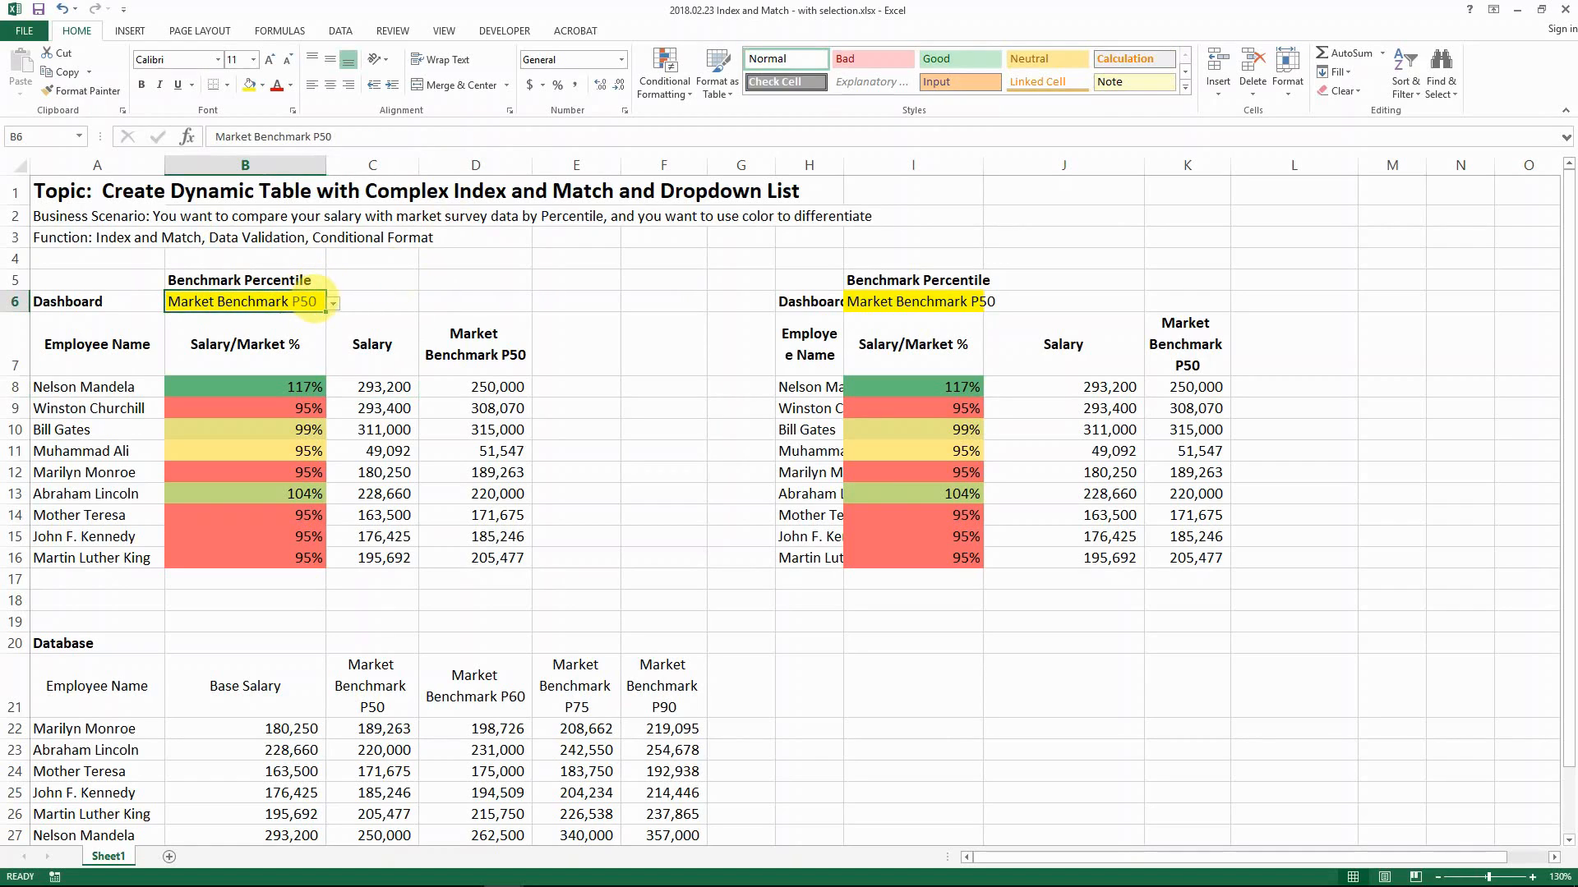